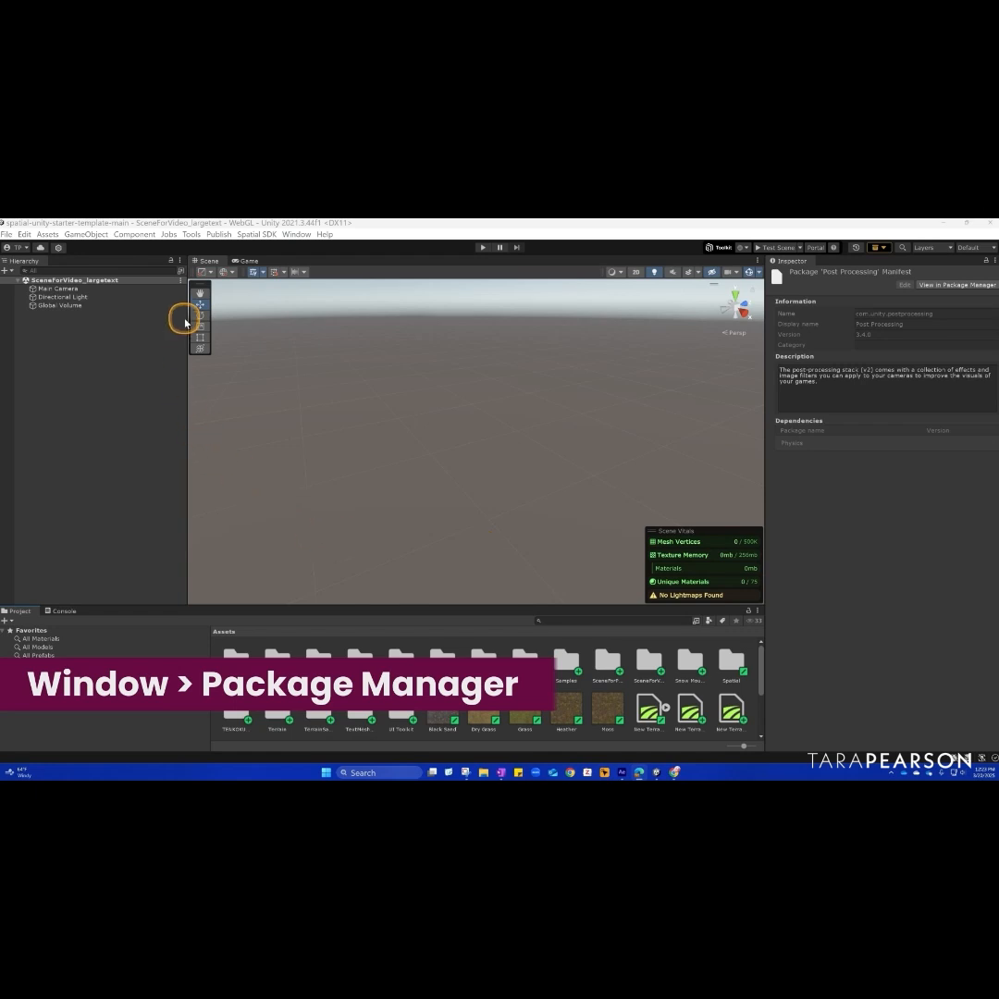
# Open the Package Manager, list the Unity Registry packages and display the Terrain Tools package details.
pyautogui.click(296, 236)
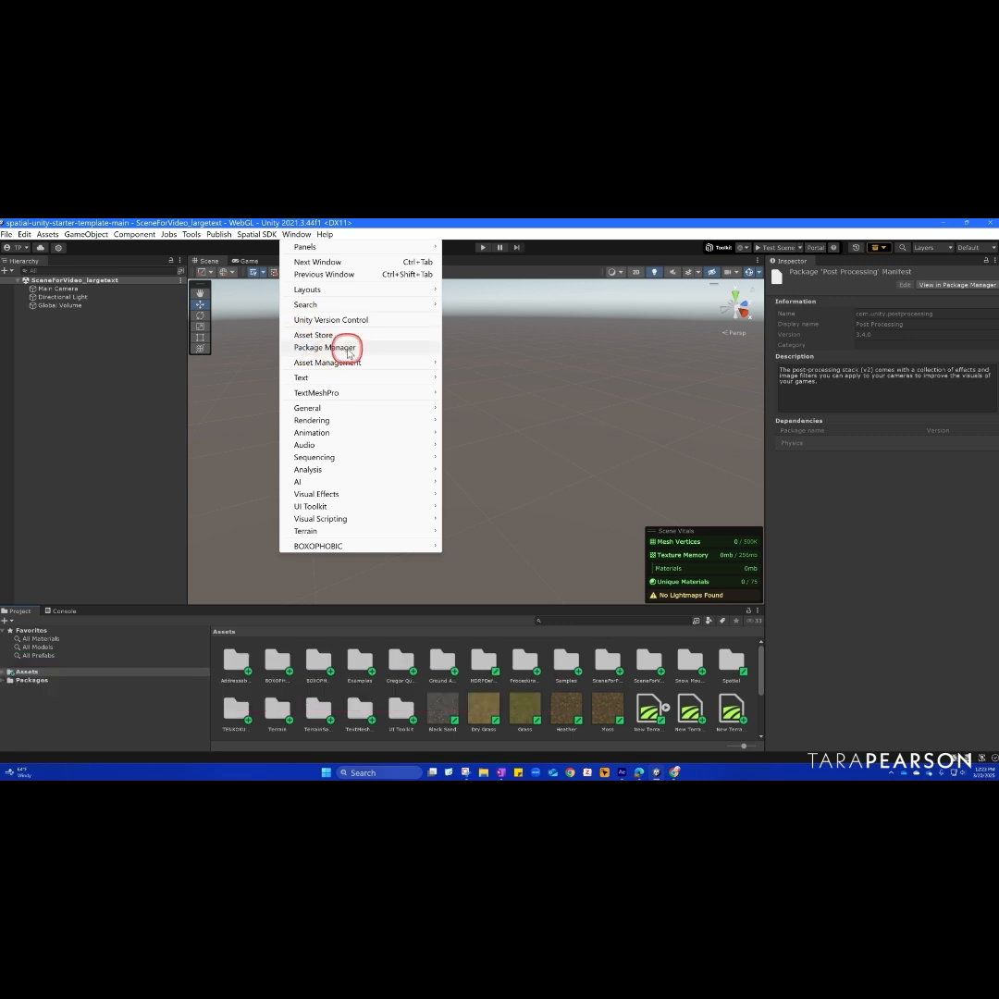
pyautogui.click(348, 349)
pyautogui.click(141, 345)
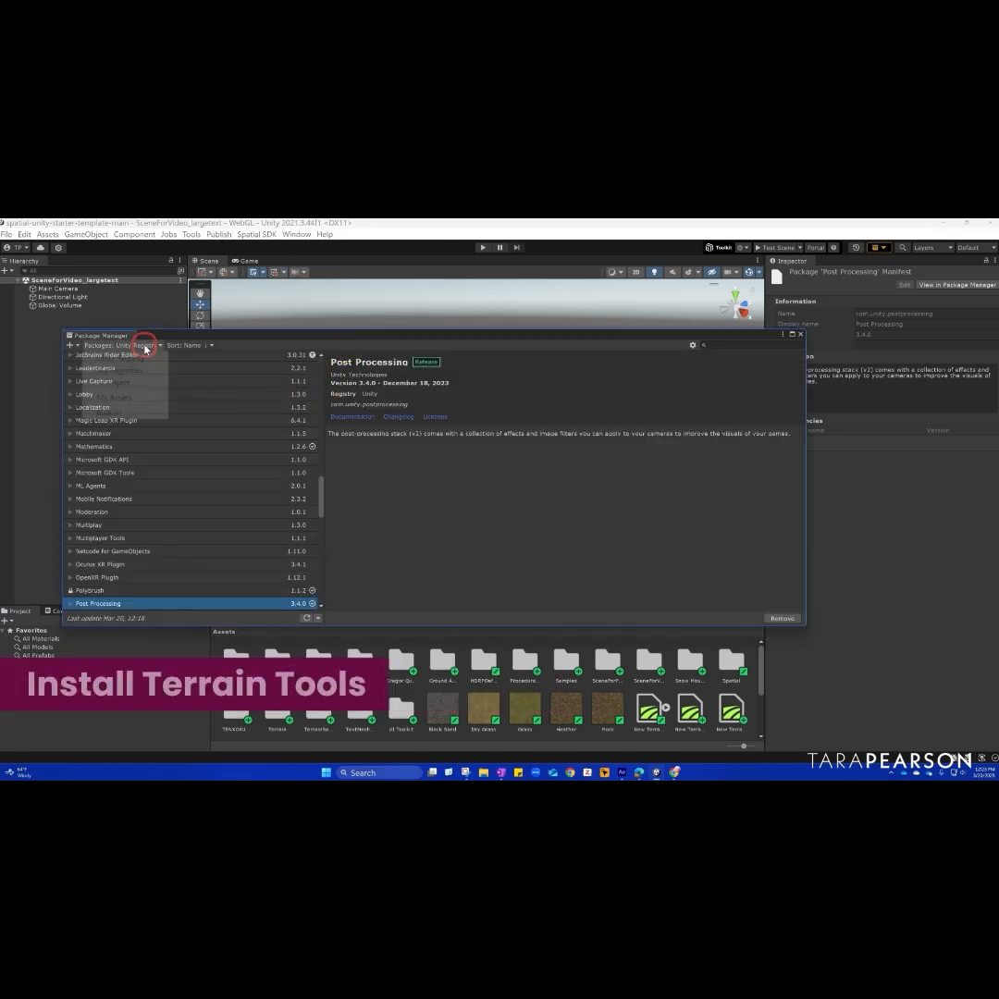
pyautogui.click(111, 358)
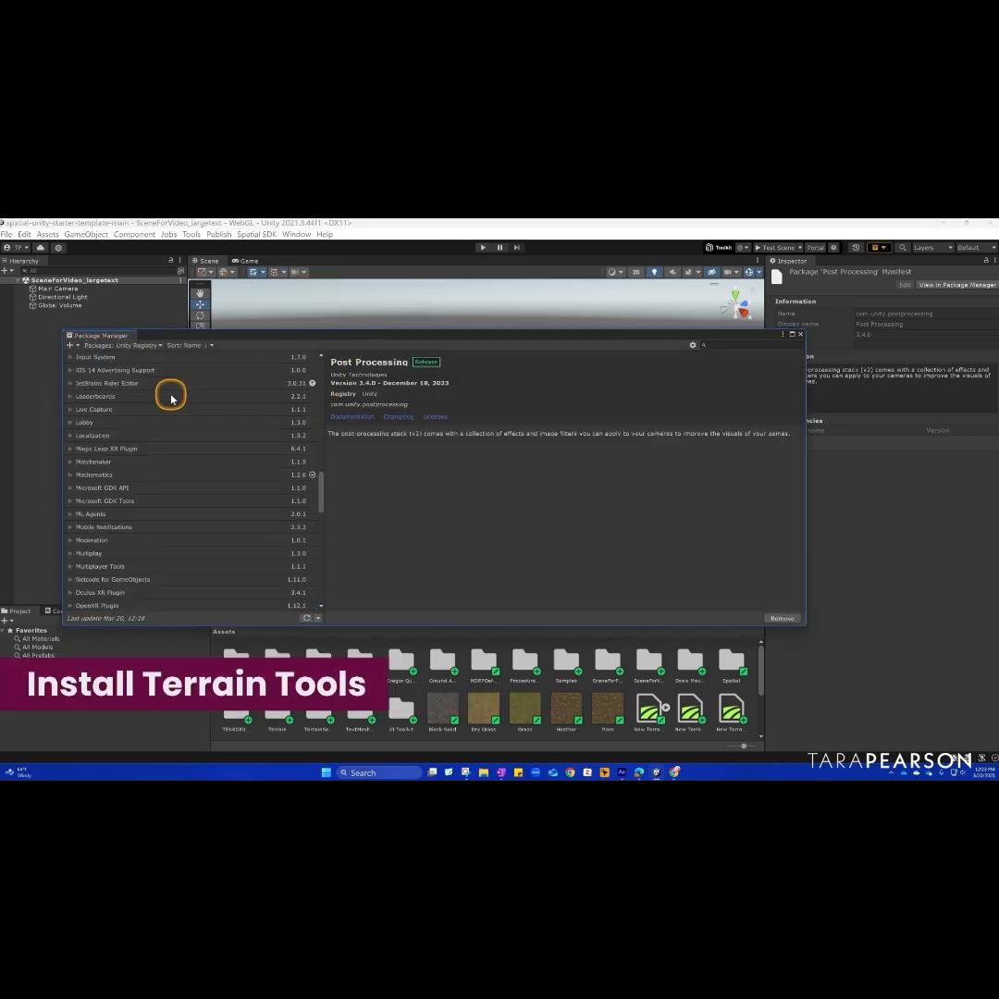
pyautogui.scroll(-5, 165, 406)
pyautogui.scroll(-2, 111, 527)
pyautogui.click(91, 529)
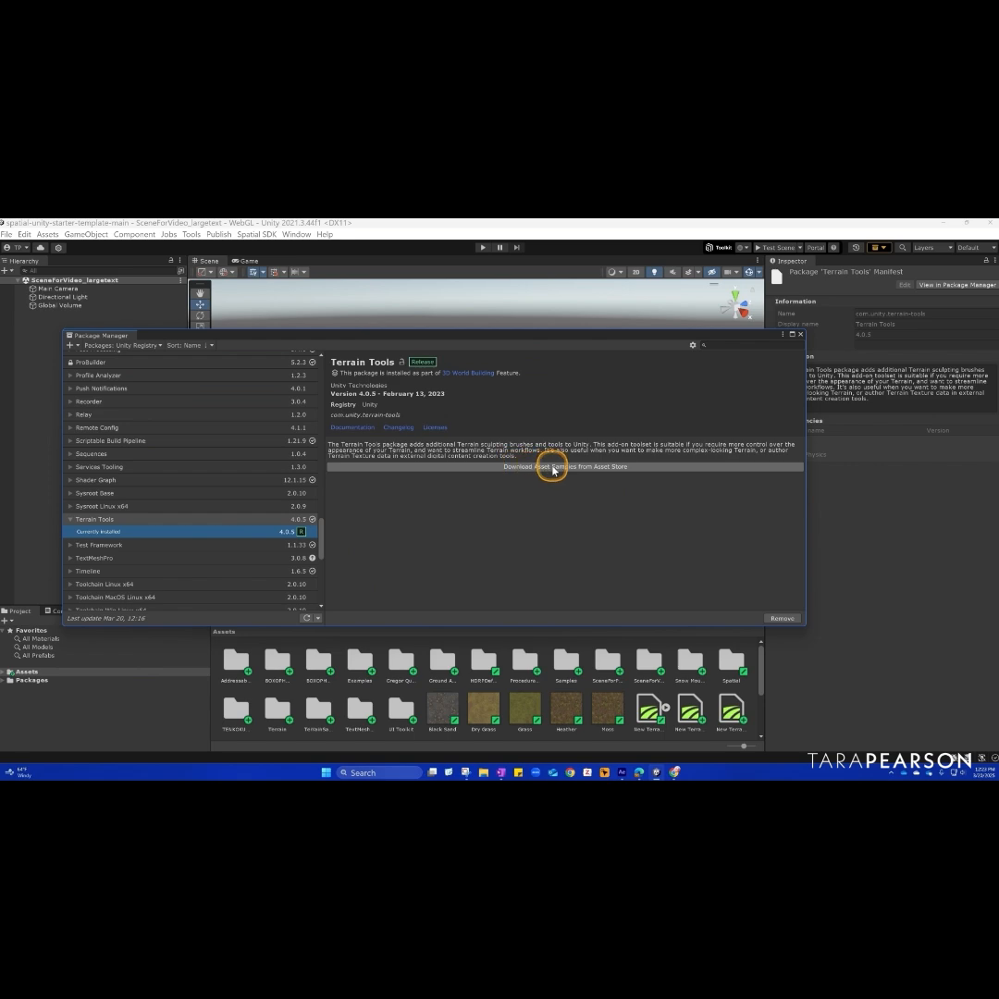
# Open the Terrain Sample Asset Pack's Asset Store page from Terrain Tools and show the pack in Unity's Package Manager.
pyautogui.click(477, 468)
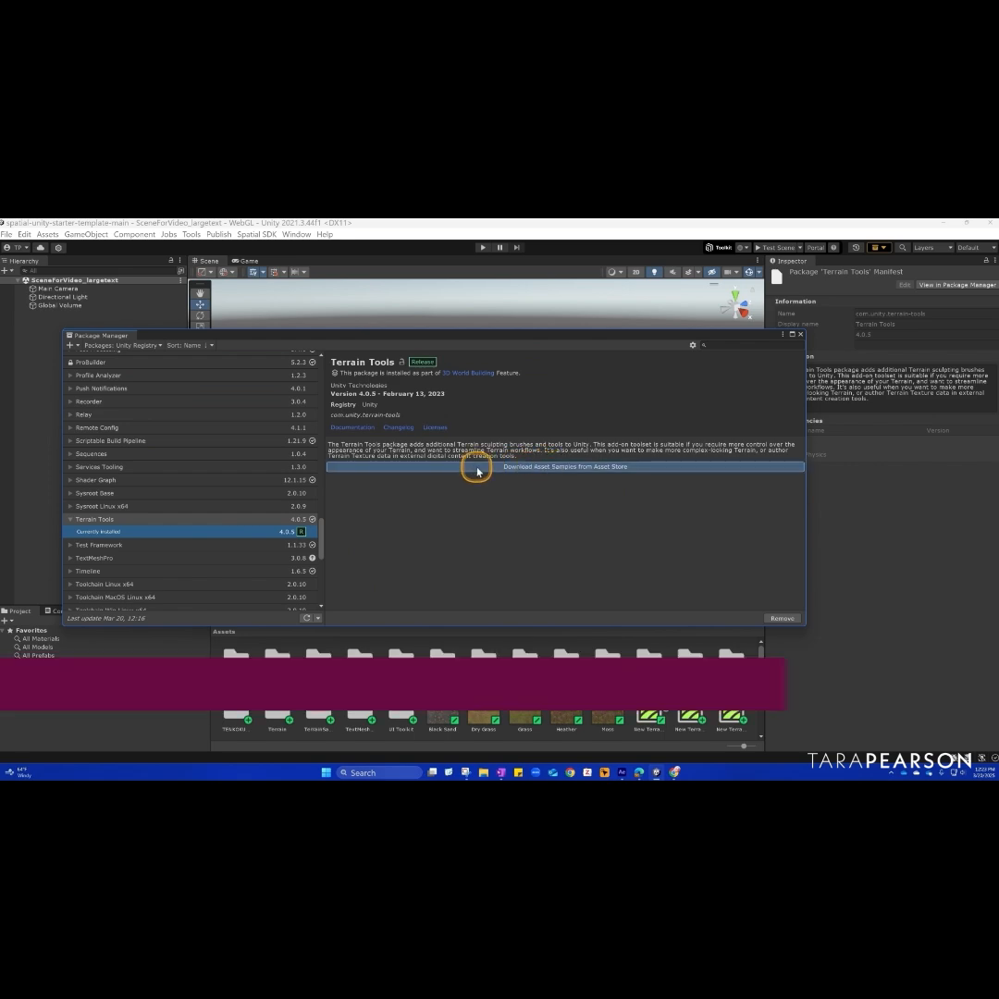
pyautogui.scroll(-3, 463, 453)
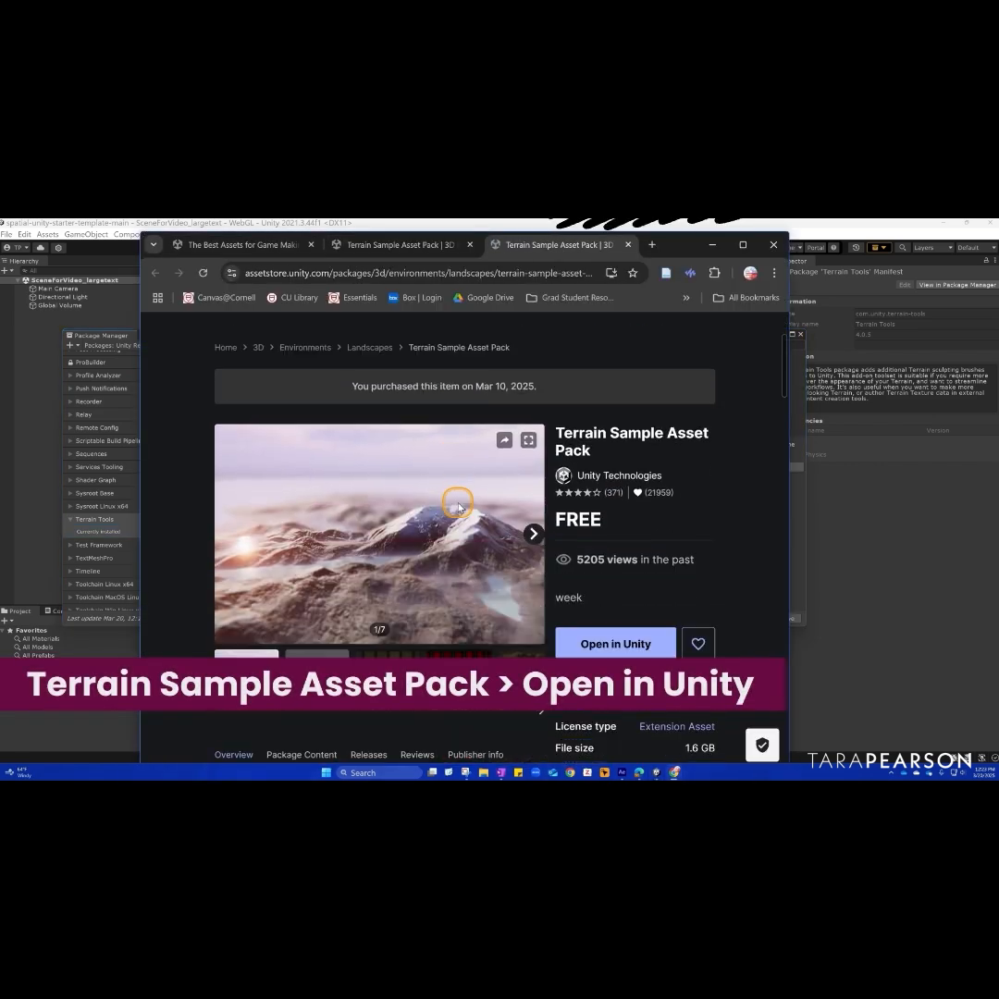
pyautogui.click(615, 597)
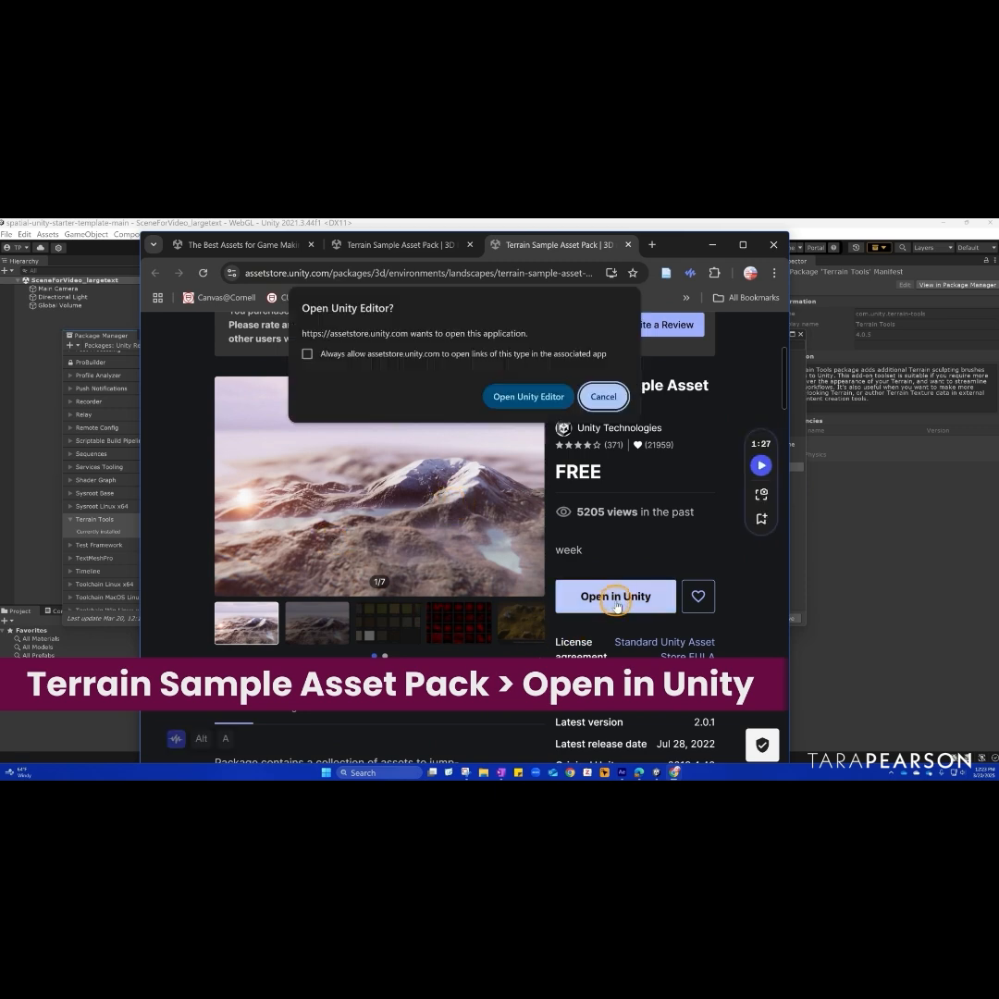
pyautogui.click(528, 397)
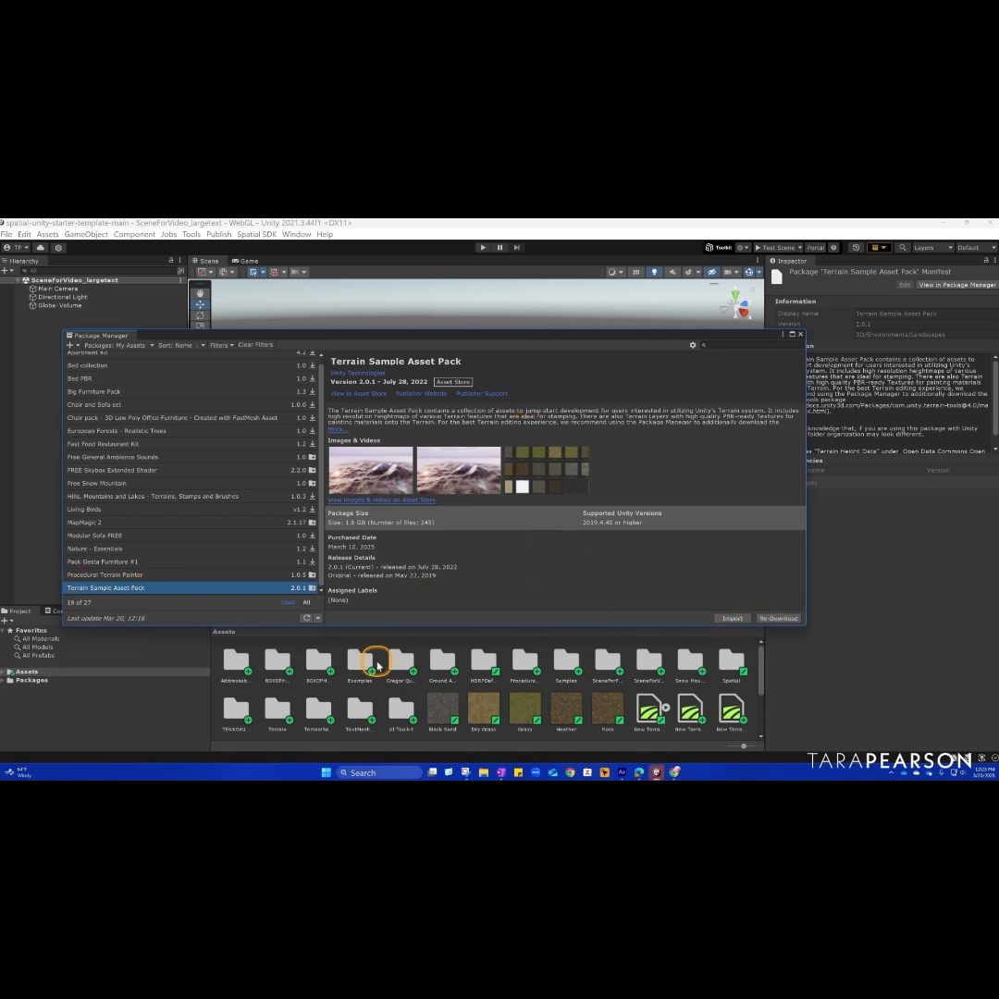
pyautogui.click(5, 673)
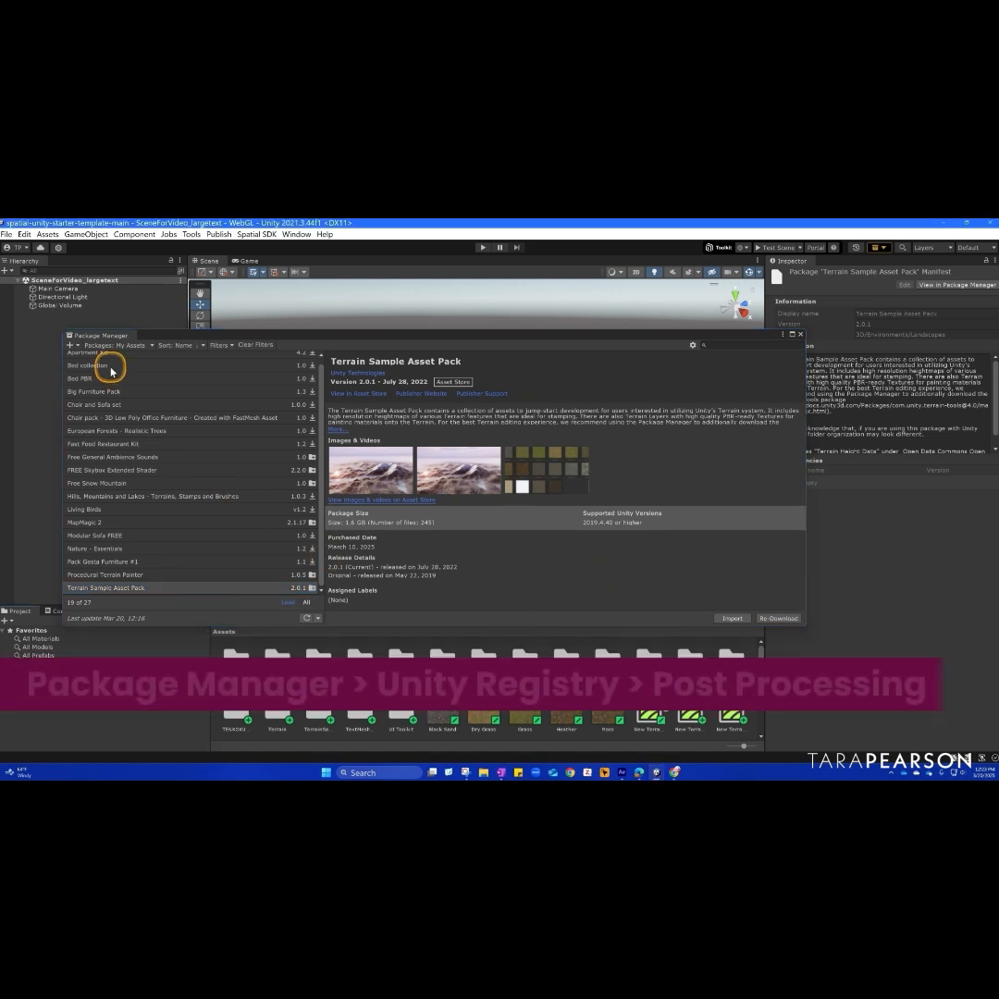
# Return to the Unity Registry packages and display the Post Processing package details.
pyautogui.click(107, 345)
pyautogui.click(119, 358)
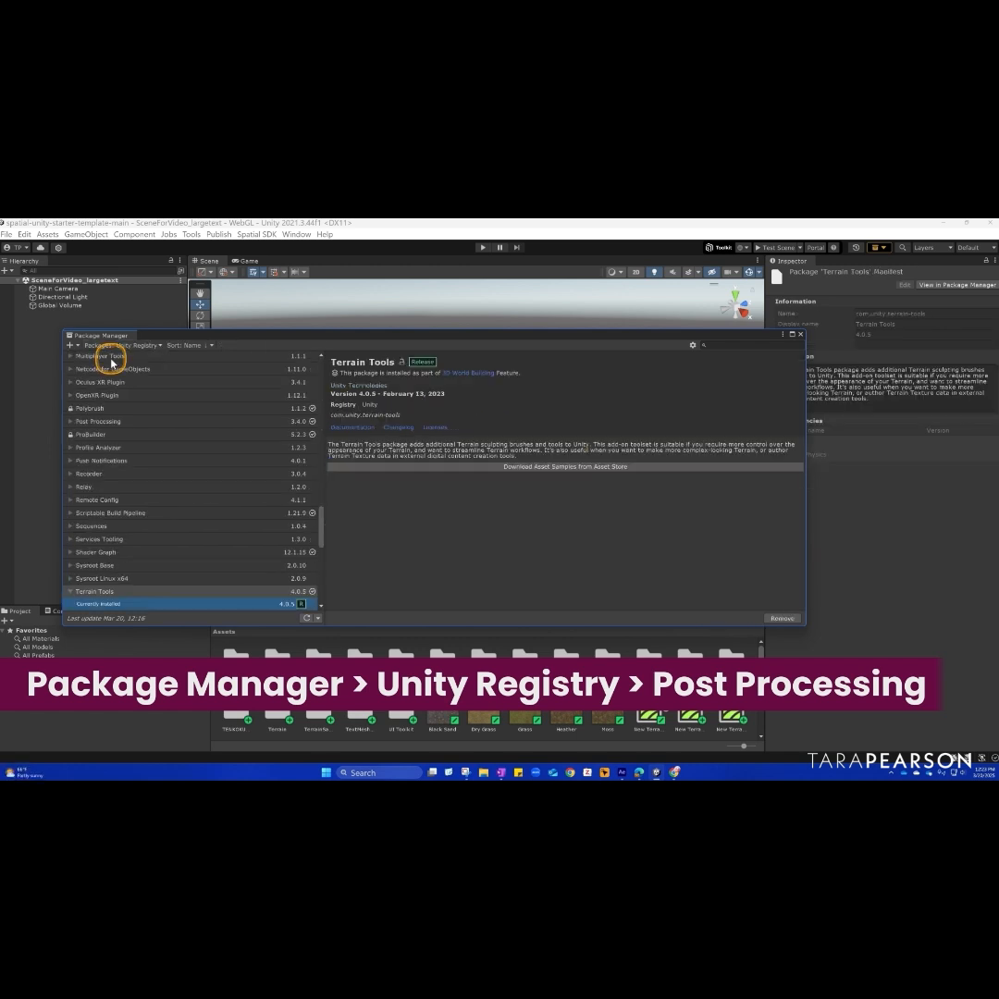
pyautogui.scroll(1, 169, 521)
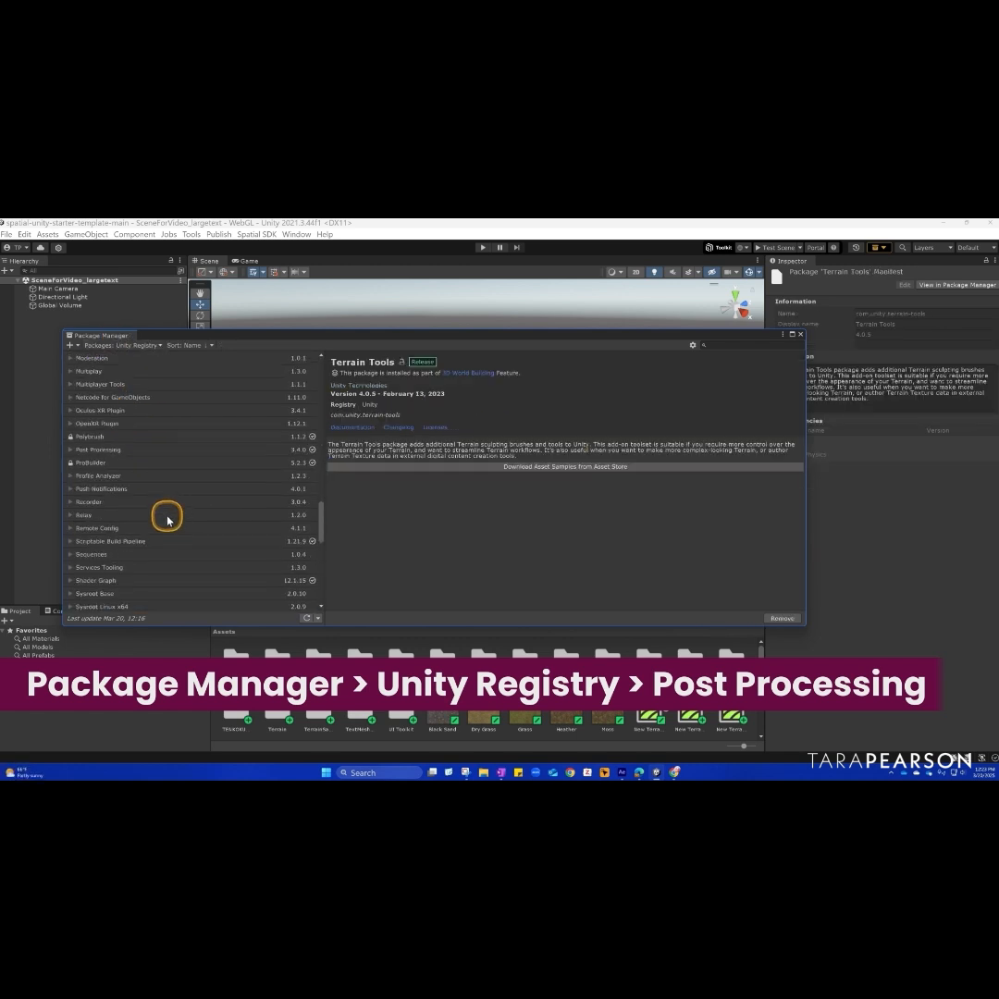
pyautogui.click(80, 449)
pyautogui.click(71, 449)
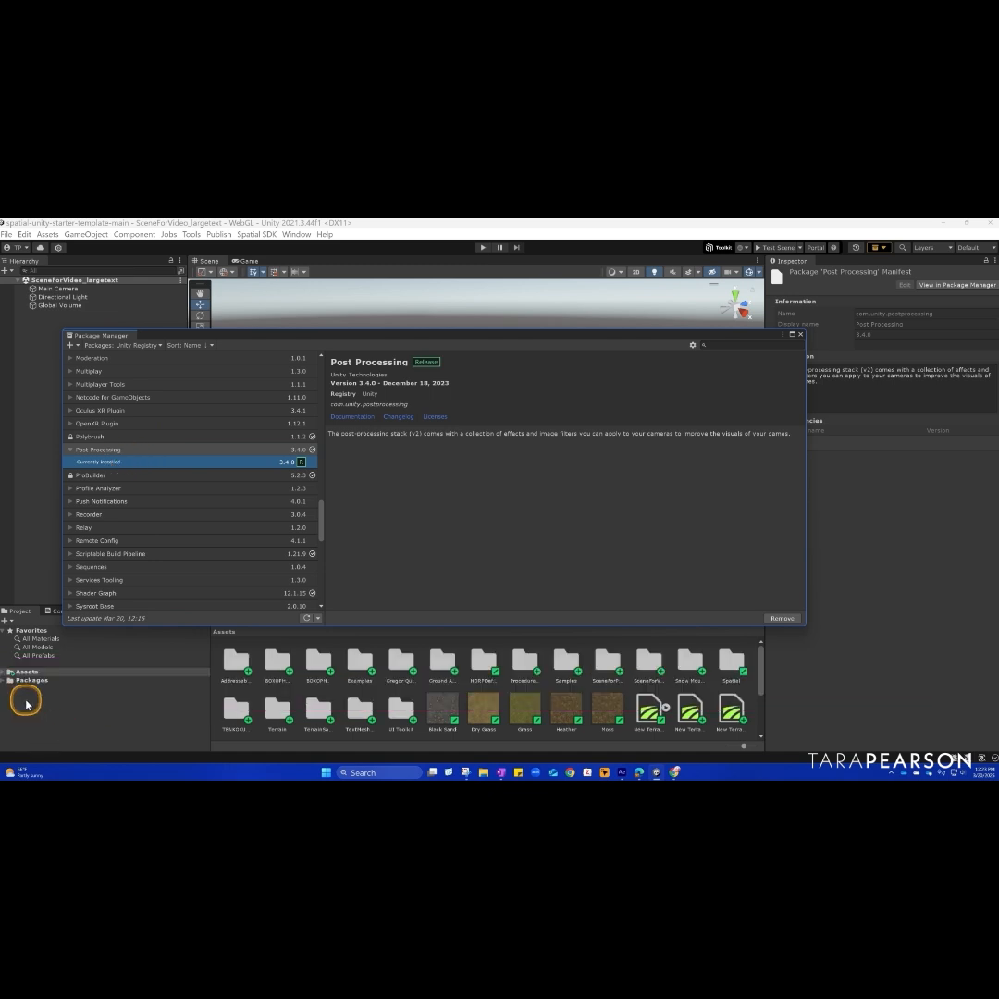
# Open the Terrain Toolbox, dock it beside the Inspector and close the Package Manager.
pyautogui.click(3, 707)
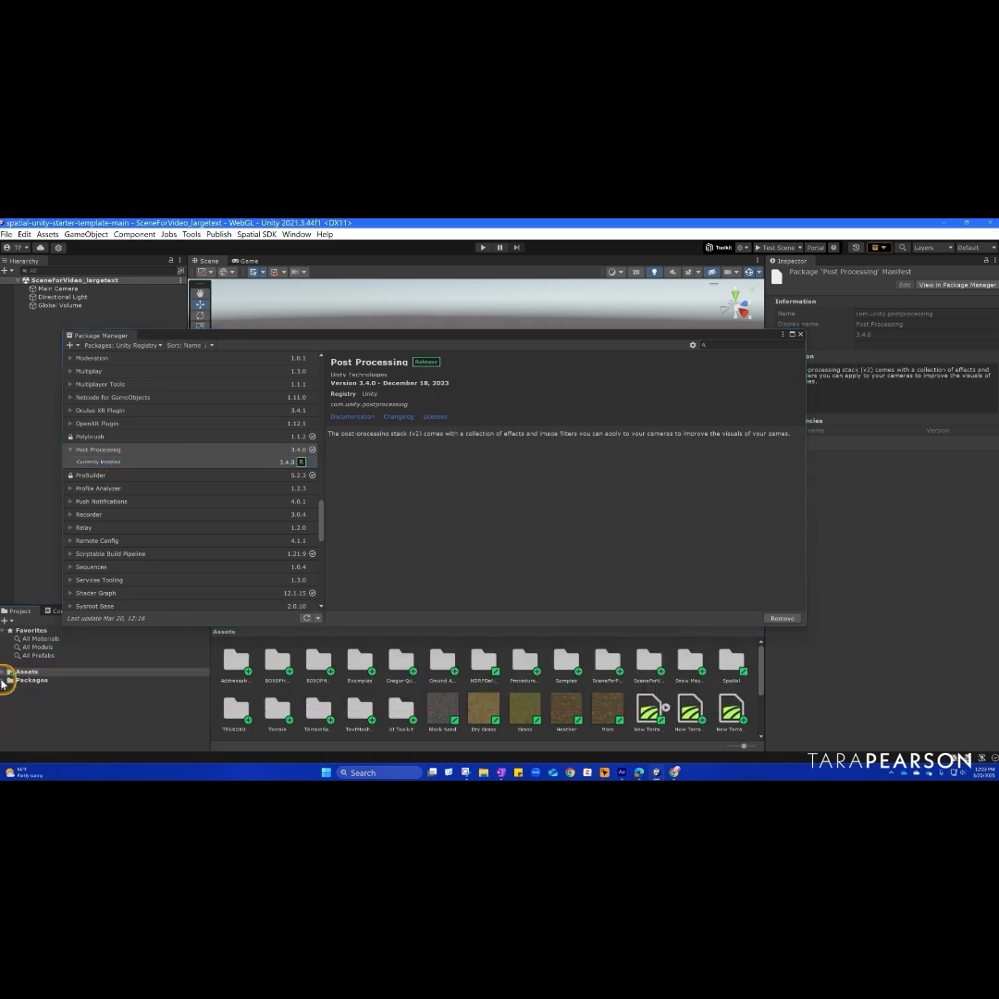
pyautogui.click(296, 234)
pyautogui.moveTo(397, 535)
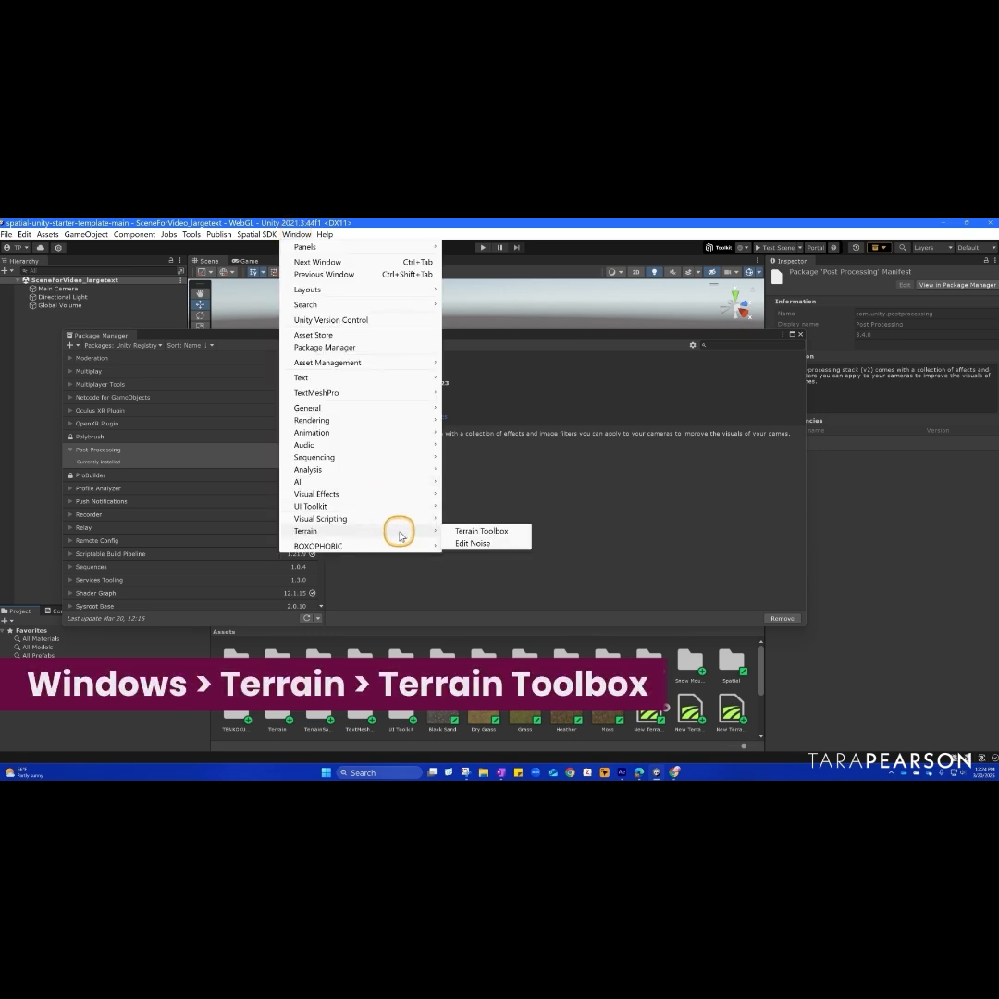
pyautogui.click(474, 531)
pyautogui.moveTo(446, 373); pyautogui.dragTo(831, 274)
pyautogui.click(801, 335)
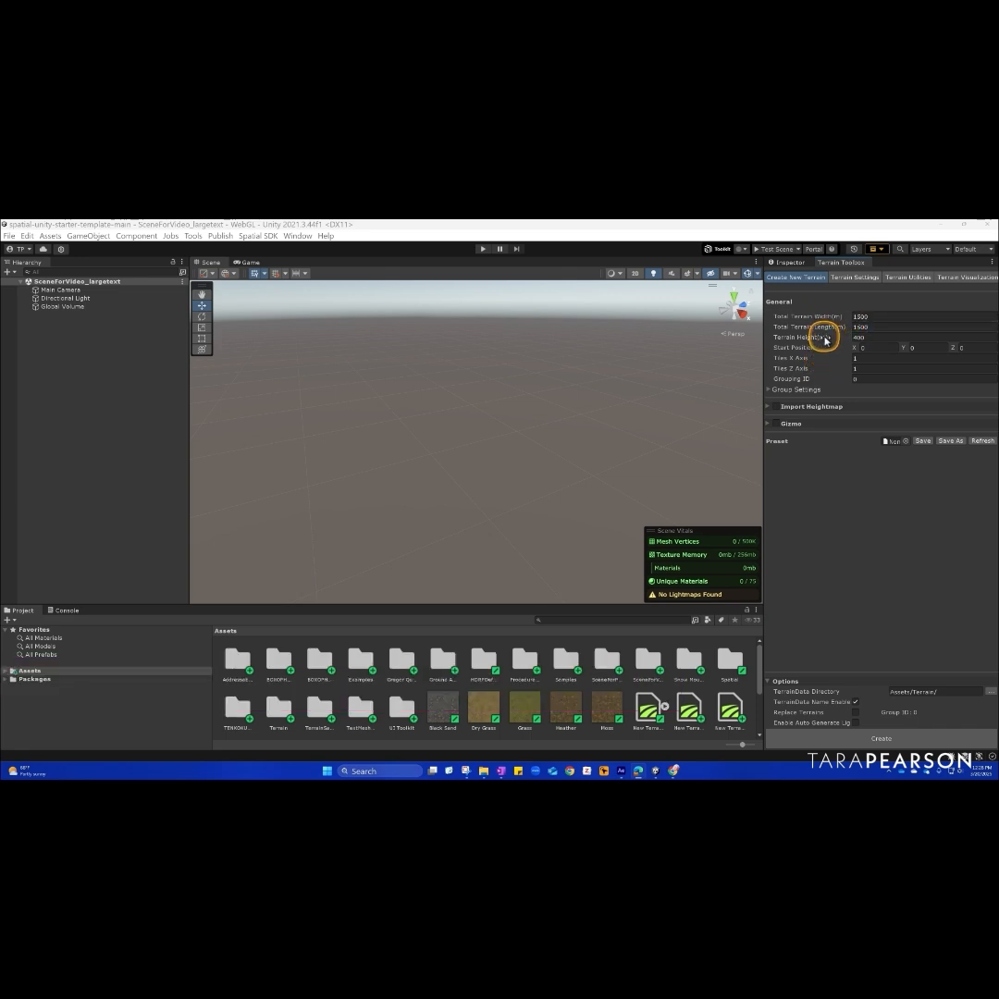
# Set the new terrain's height to 400 m and create the 1500 by 1500 m terrain.
pyautogui.click(863, 337)
pyautogui.moveTo(811, 338); pyautogui.dragTo(834, 340)
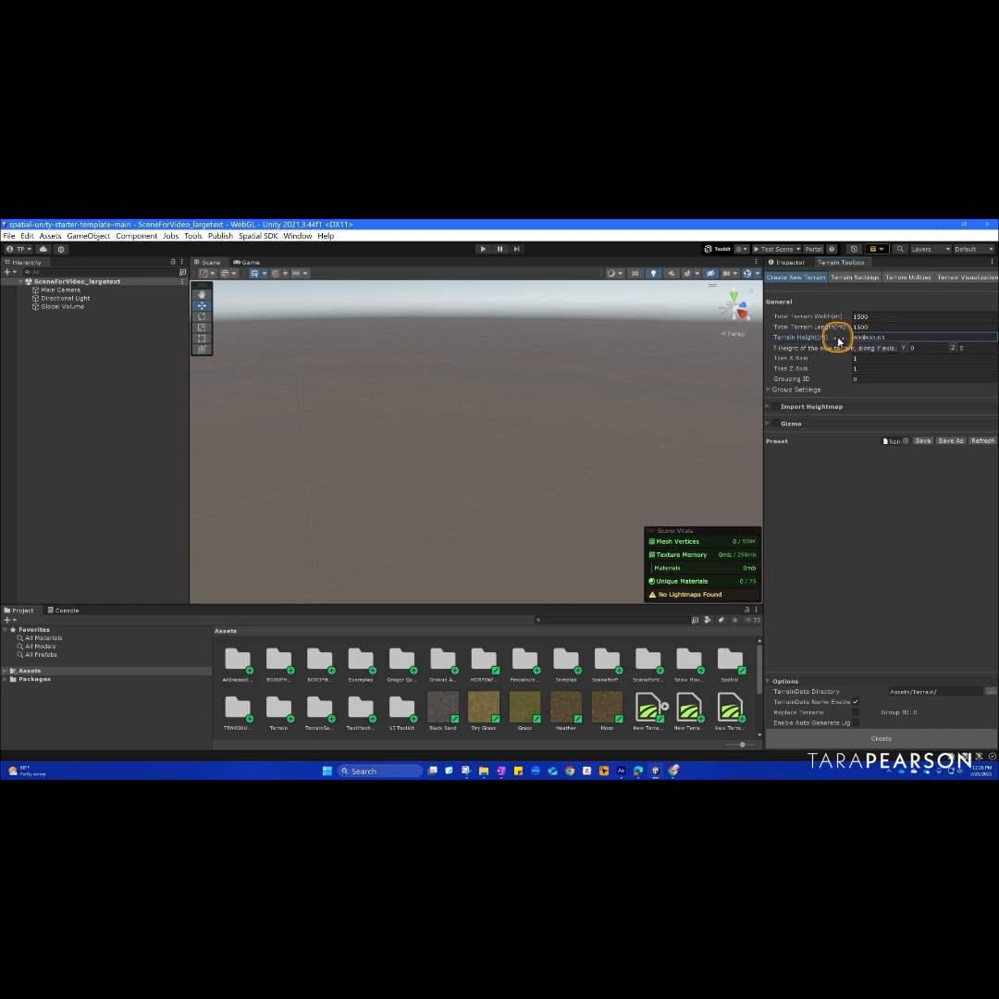
pyautogui.click(883, 738)
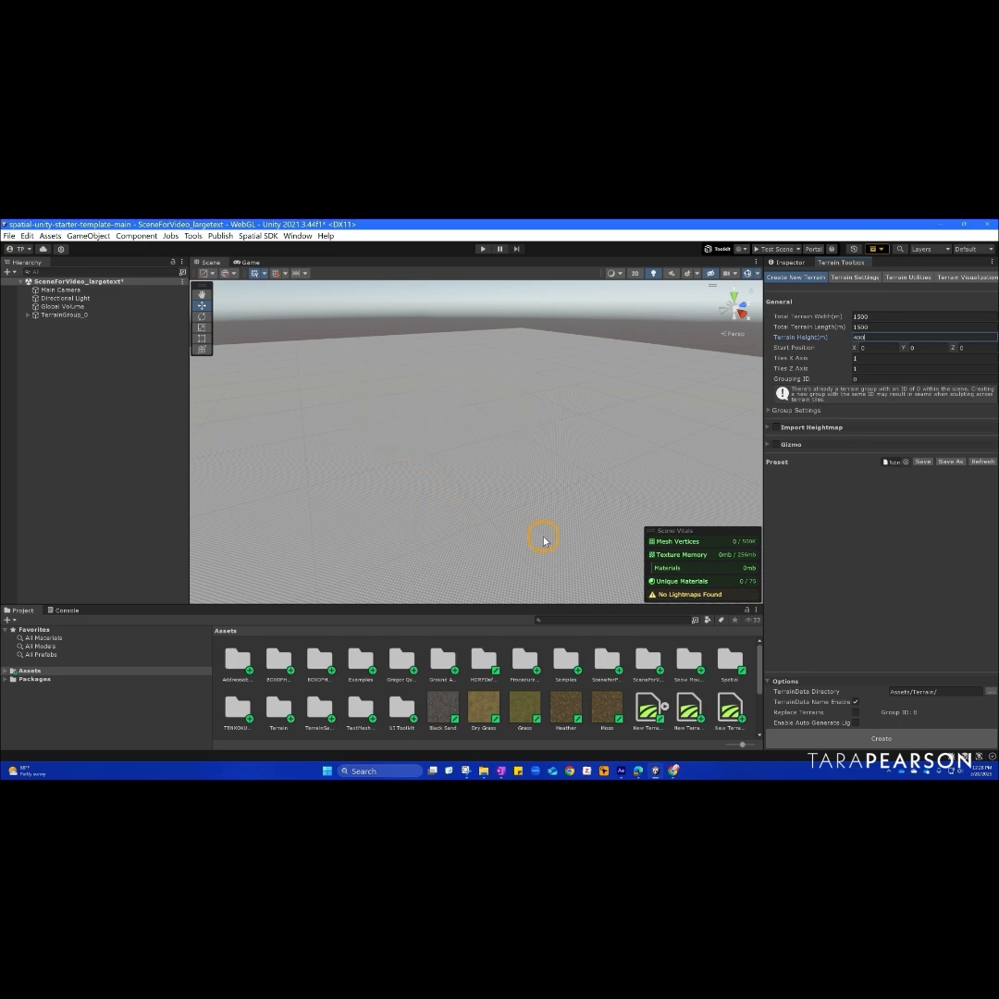
# Select the terrain tile inside TerrainGroup_0 and set its Y position to 100.
pyautogui.click(28, 314)
pyautogui.click(98, 322)
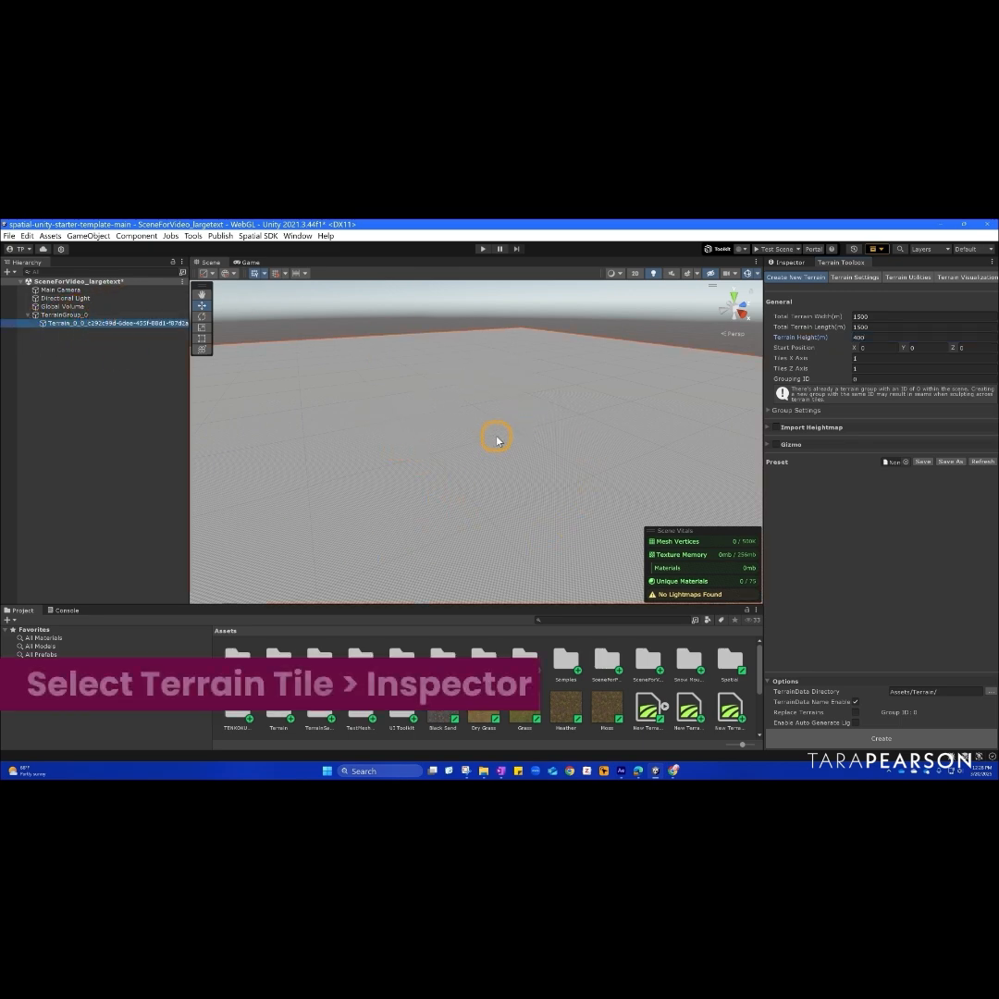
pyautogui.scroll(-2, 479, 430)
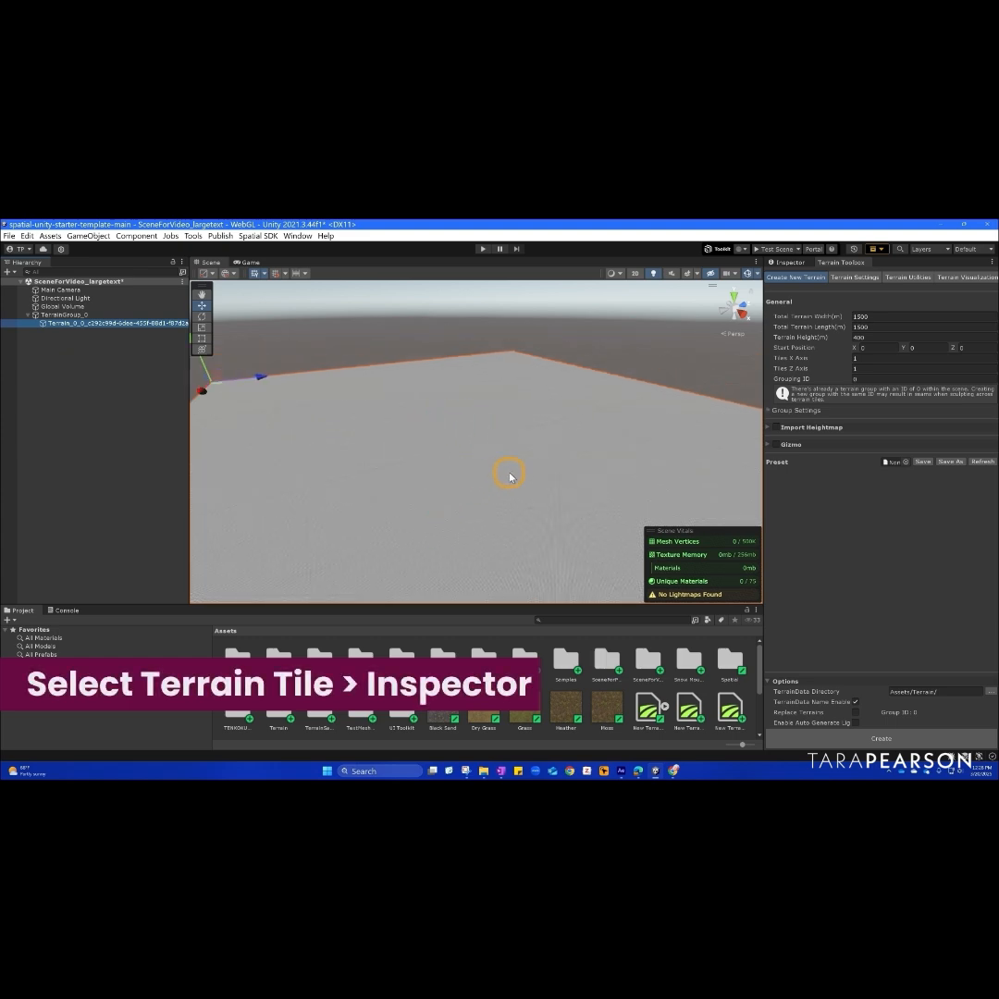
pyautogui.click(787, 263)
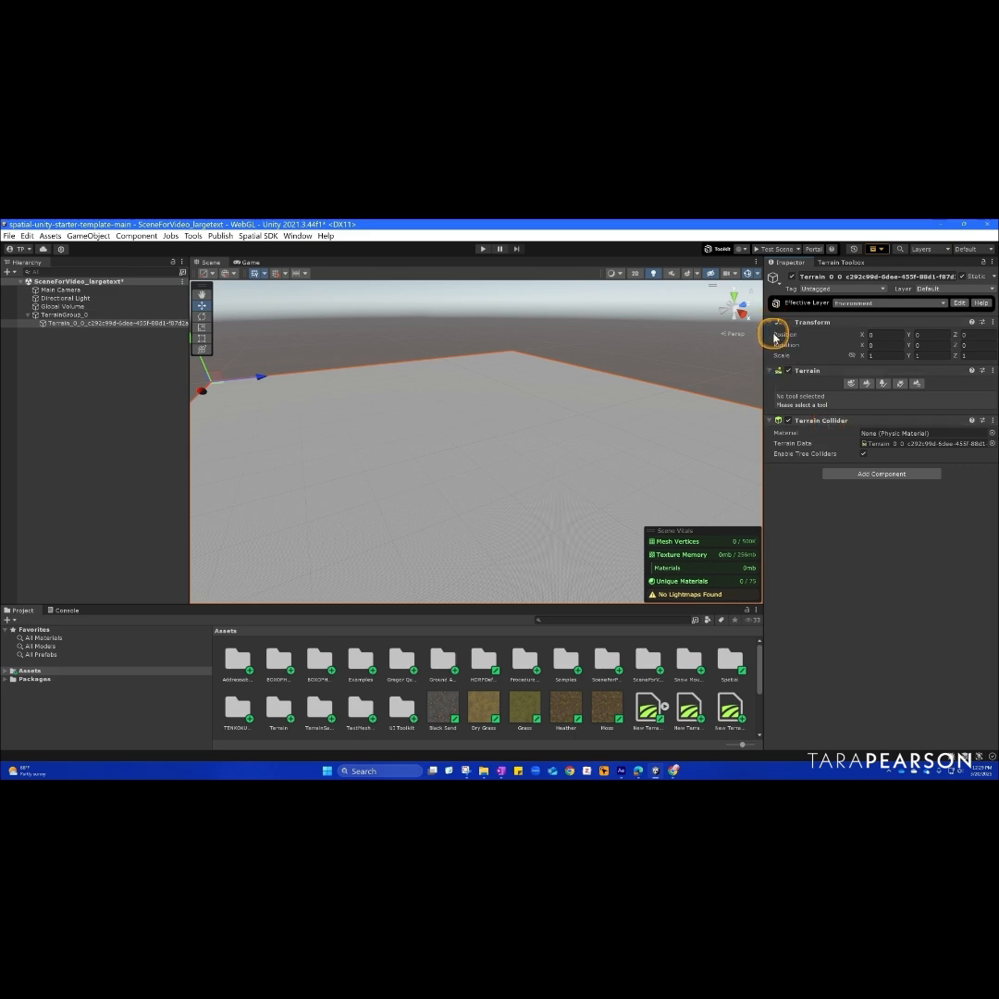
pyautogui.click(922, 336)
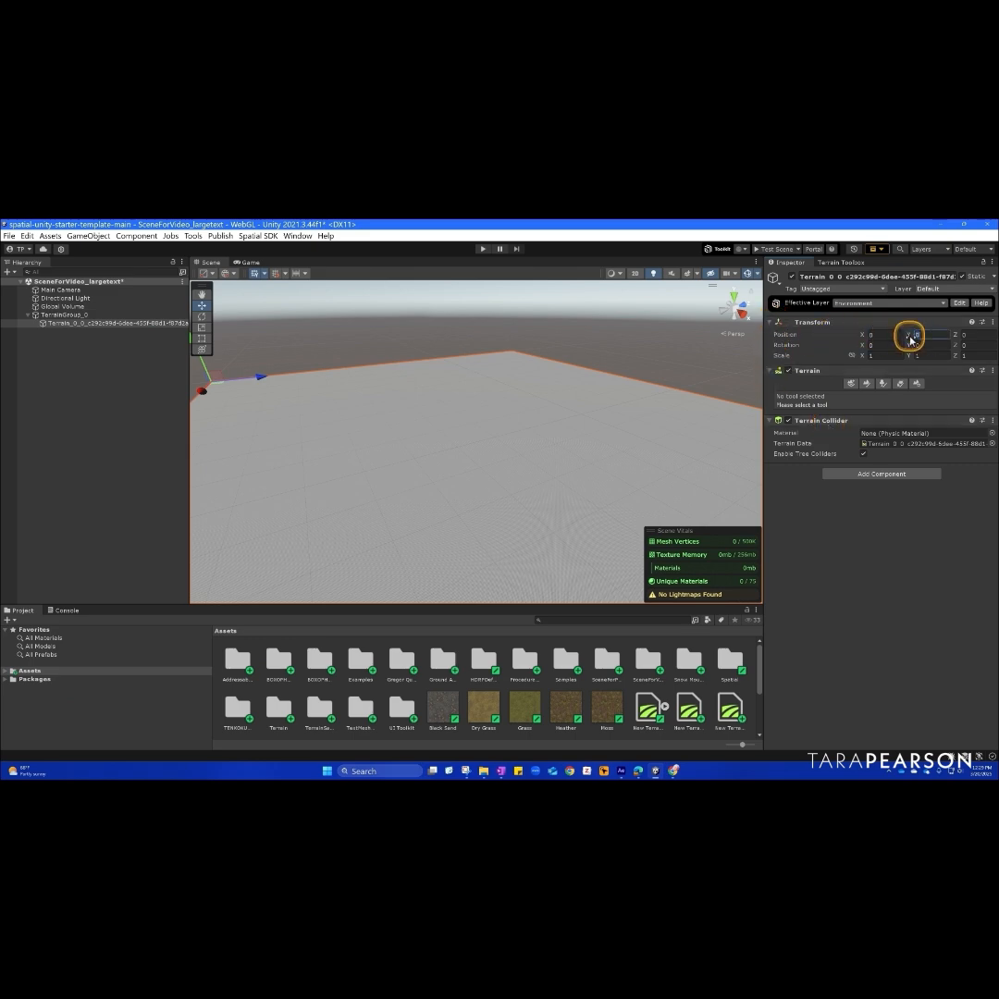
pyautogui.write('100')
pyautogui.press('Return')
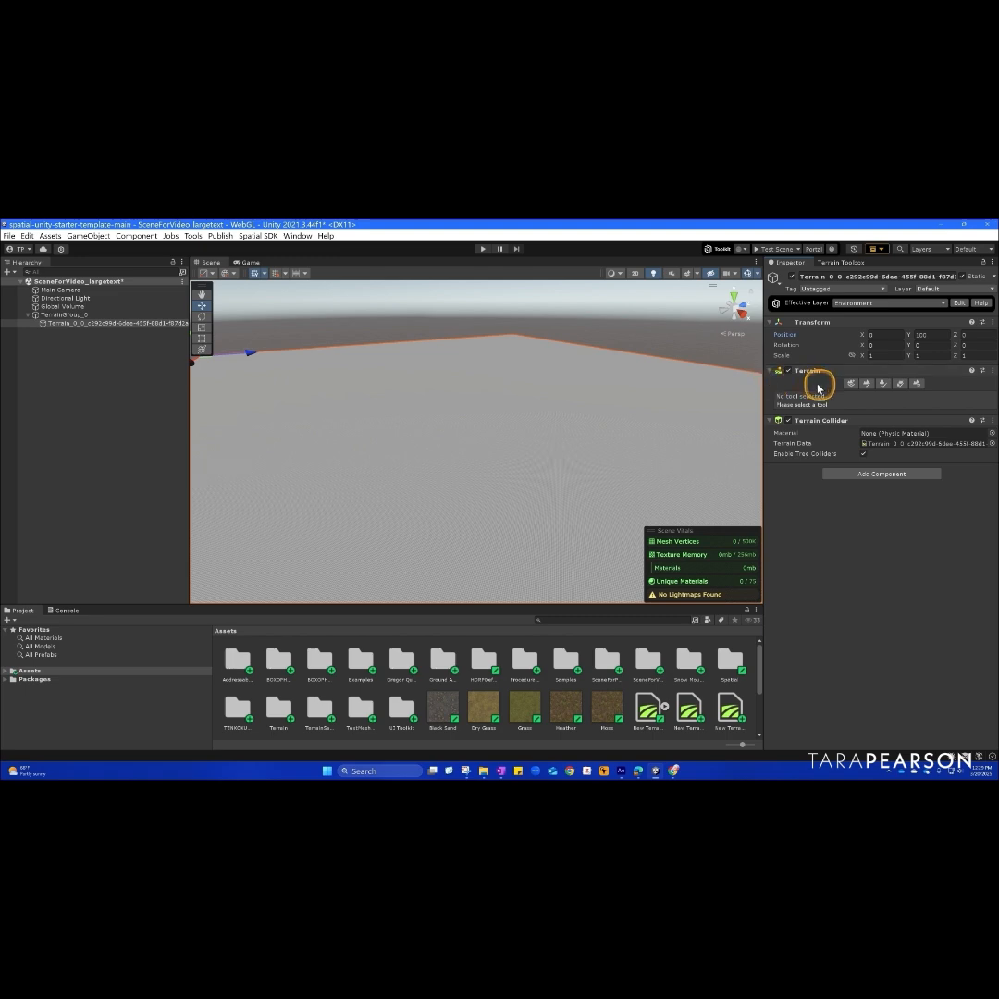
# Review the tile's Terrain Settings, then switch to Paint Terrain with the Raise or Lower Terrain tool.
pyautogui.click(916, 384)
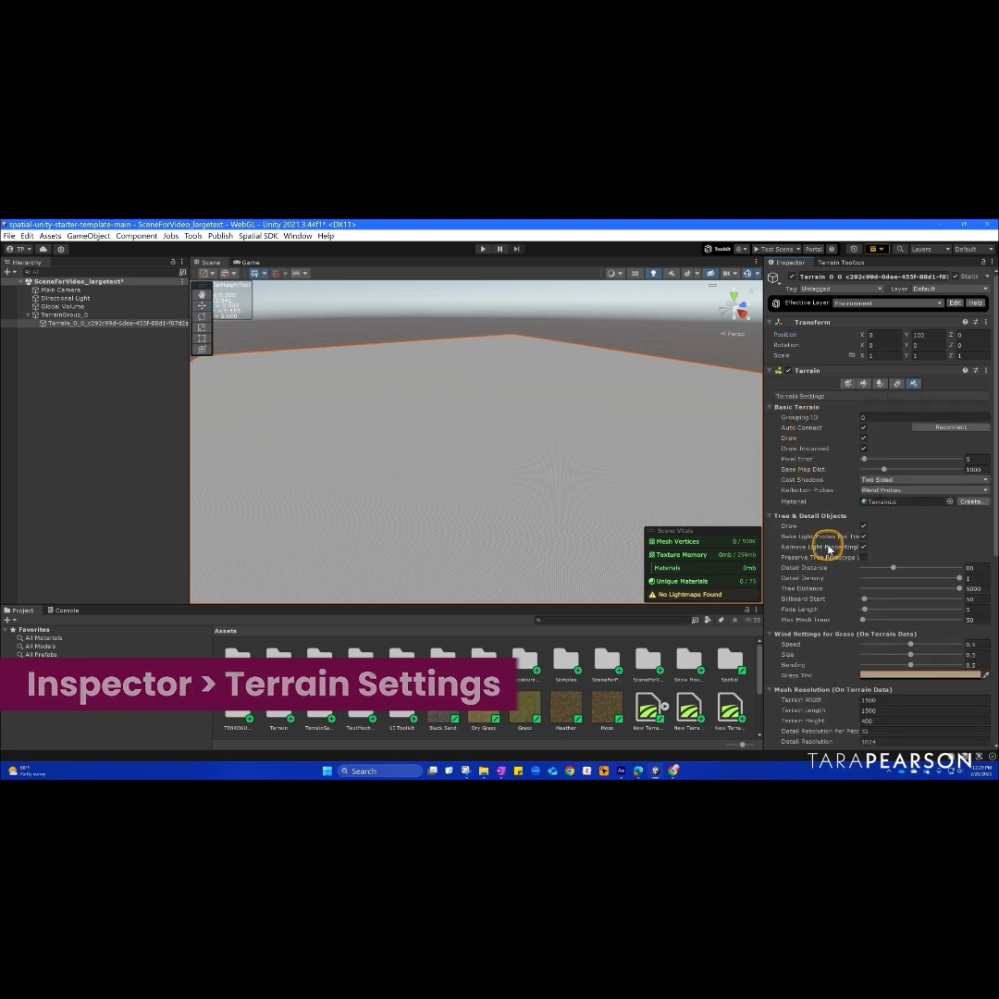
pyautogui.scroll(-3, 818, 698)
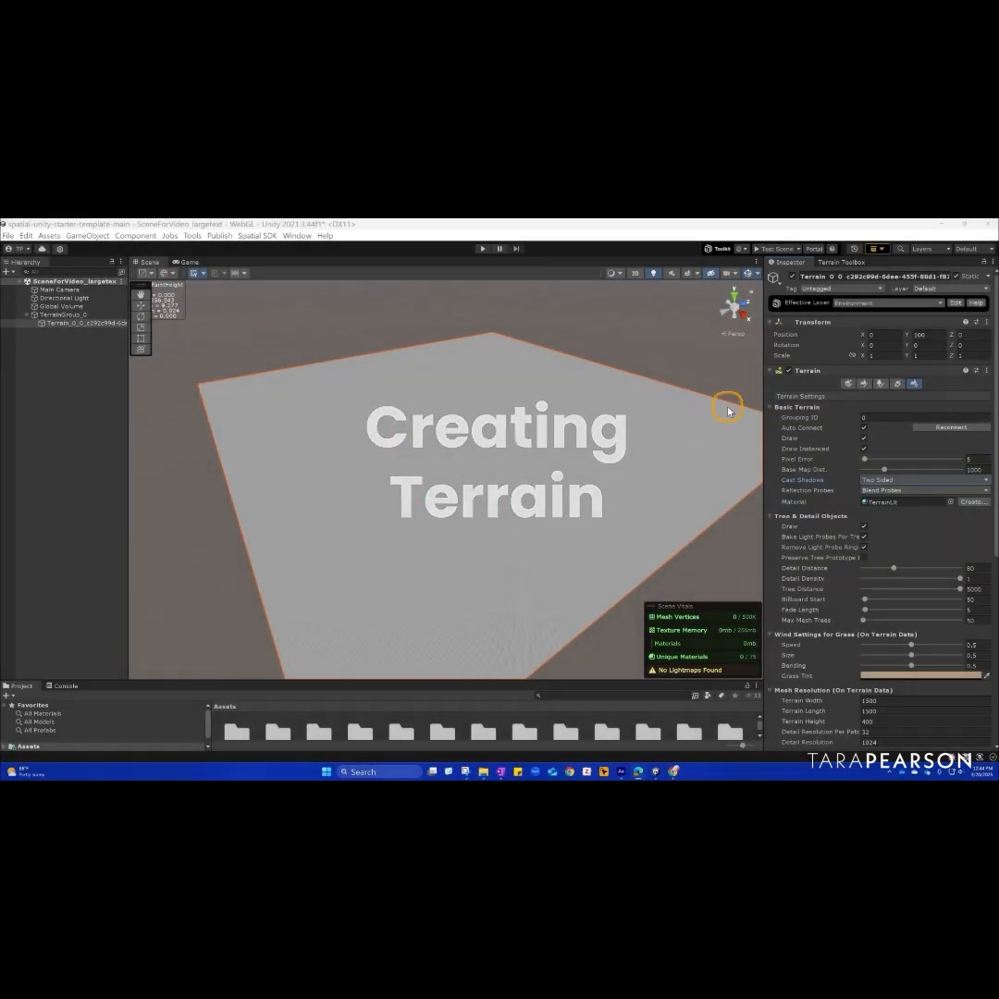
pyautogui.click(870, 384)
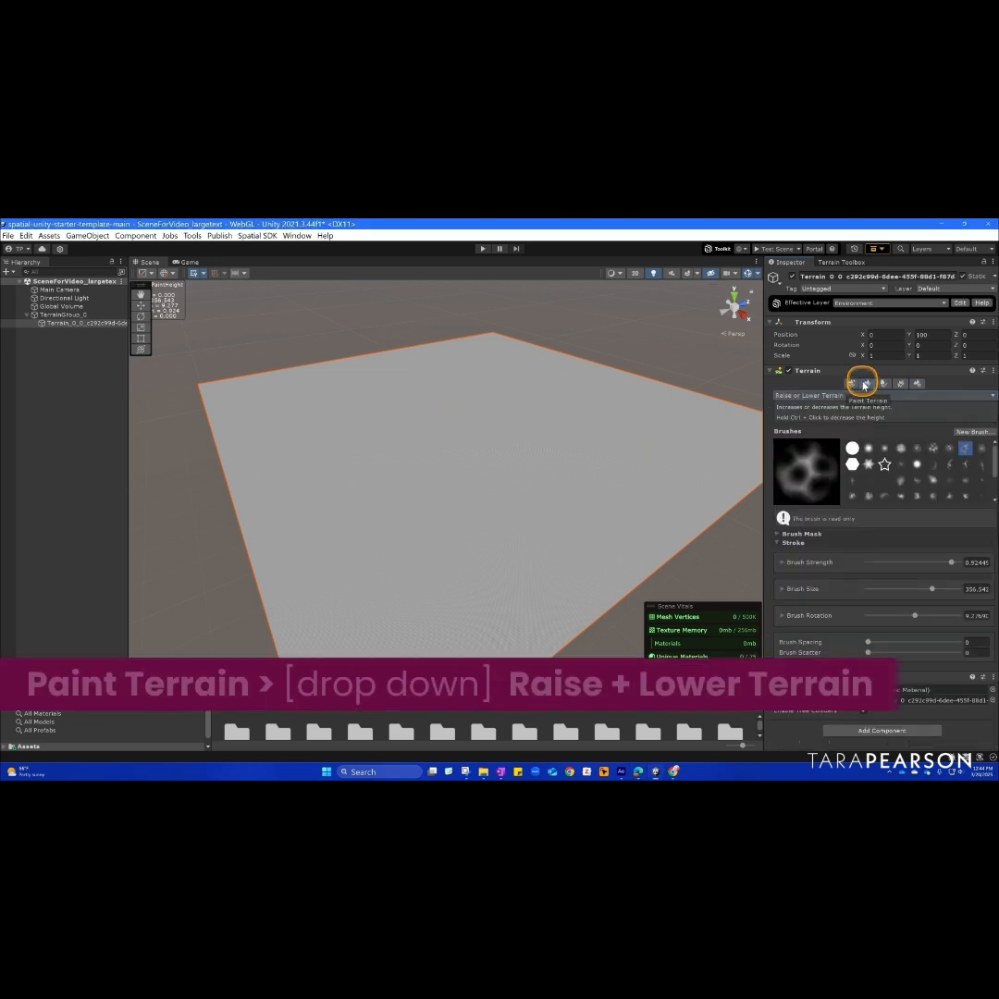
pyautogui.click(873, 396)
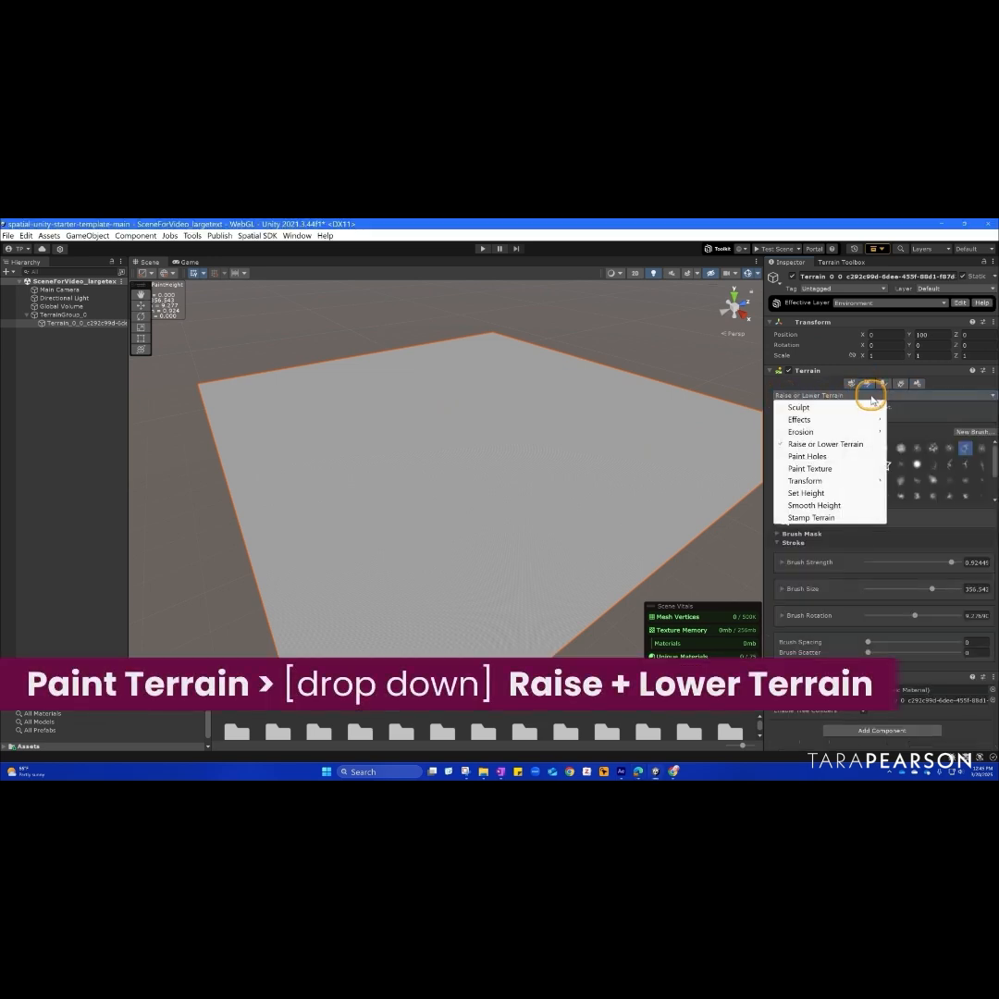
pyautogui.moveTo(838, 424)
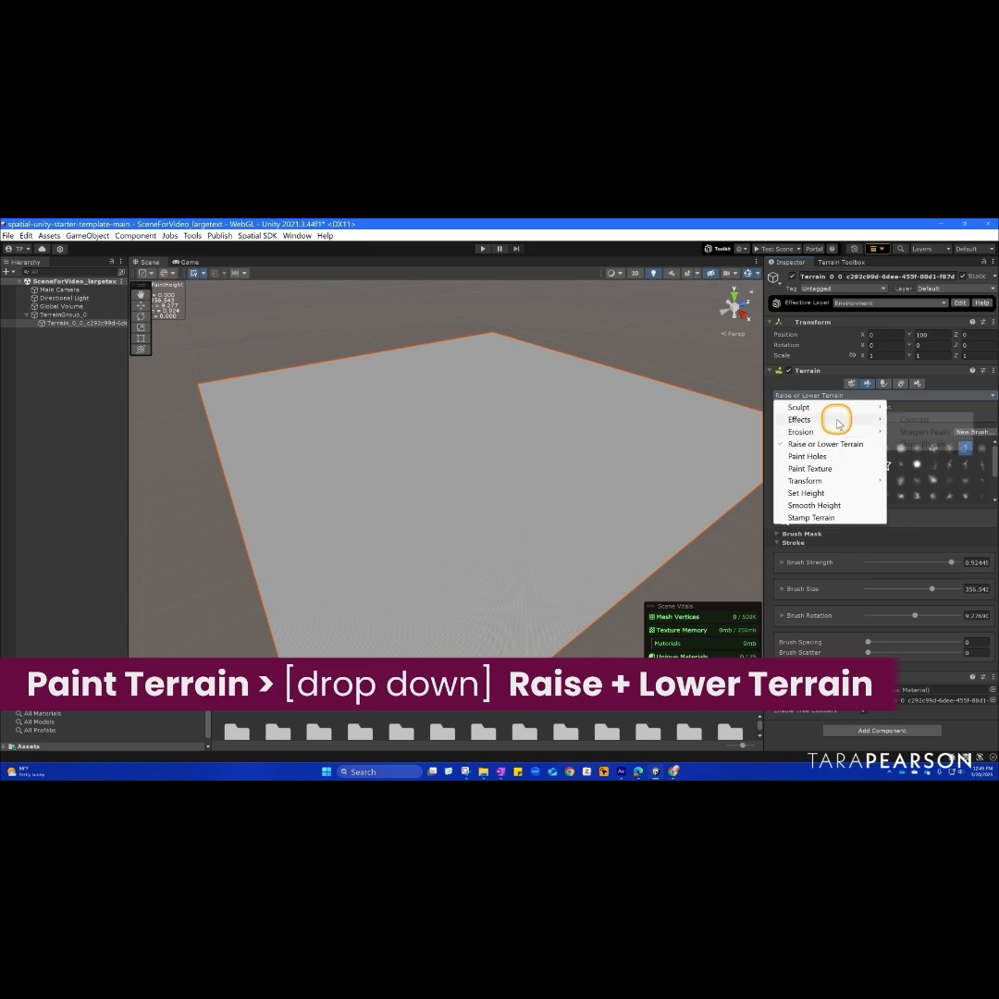
pyautogui.click(835, 446)
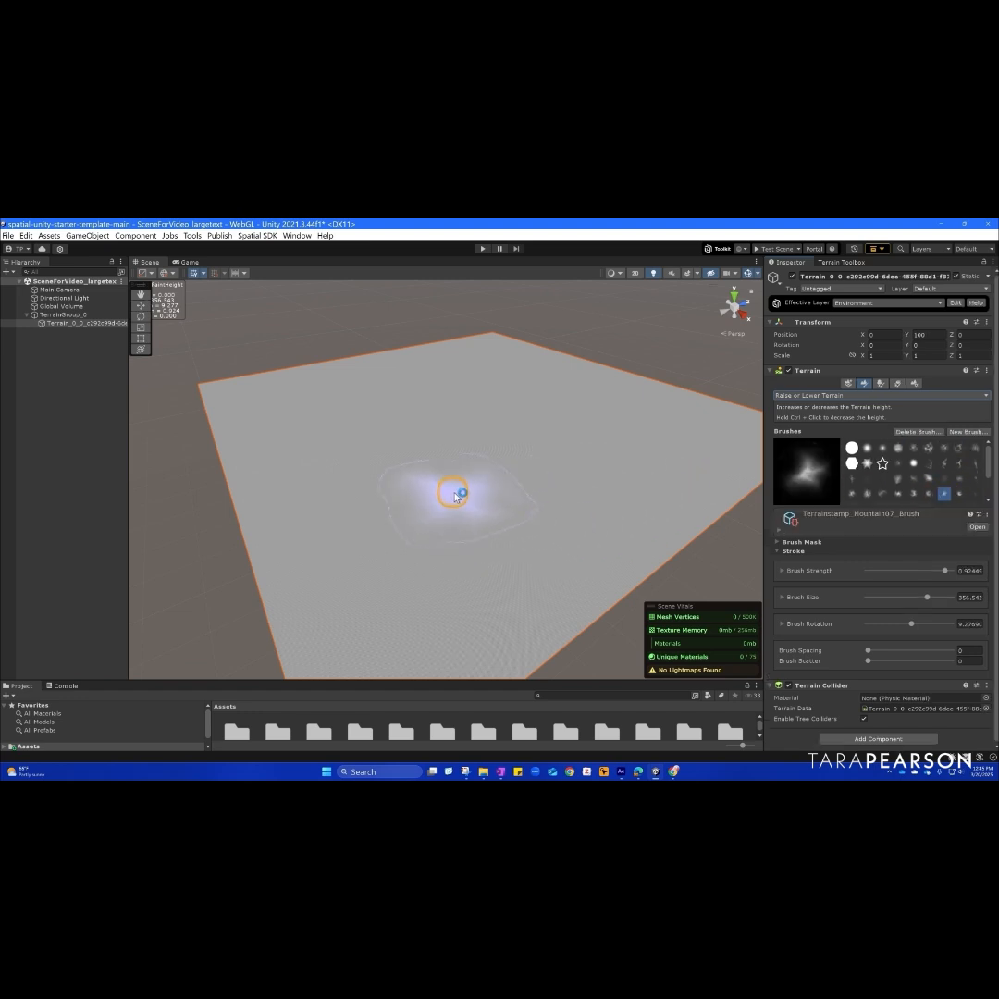
# Raise a row of hills across the terrain with builtin_brush_2, then paint gentler relief with brush strength at about 0.34.
pyautogui.click(887, 479)
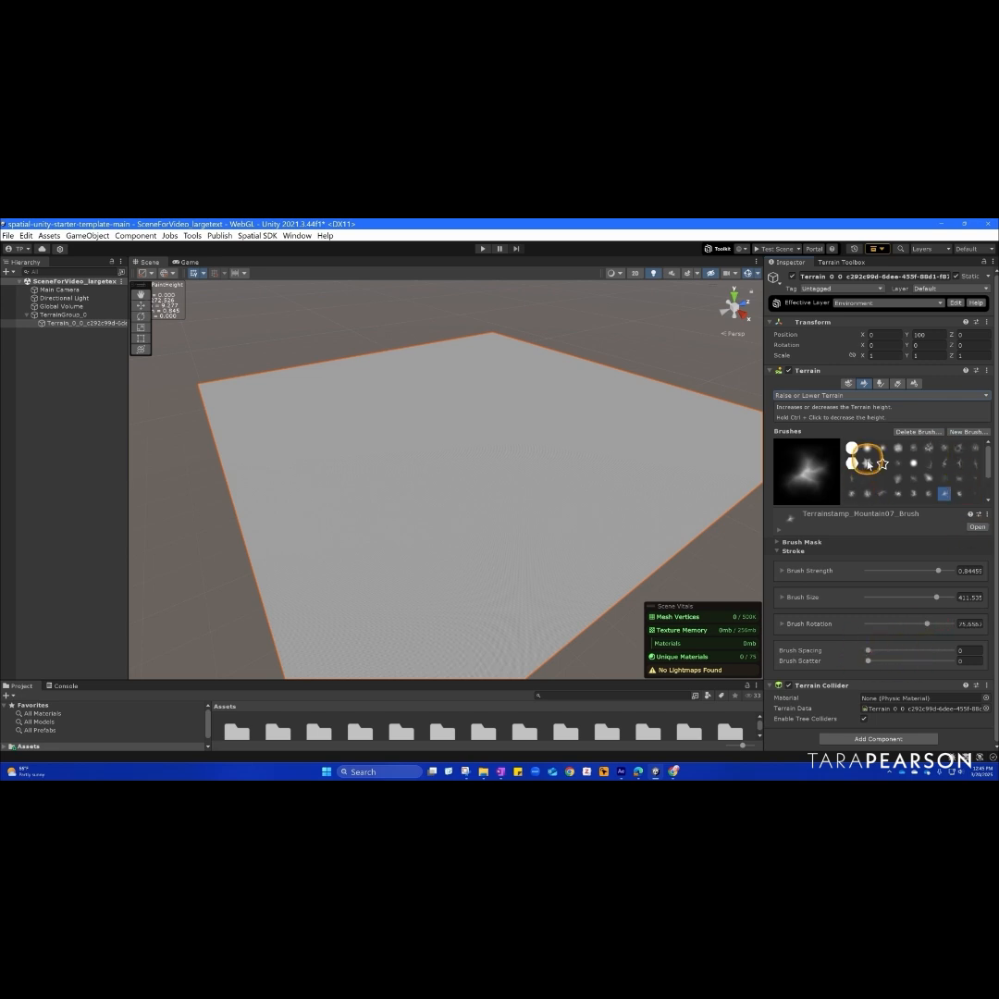
pyautogui.click(868, 450)
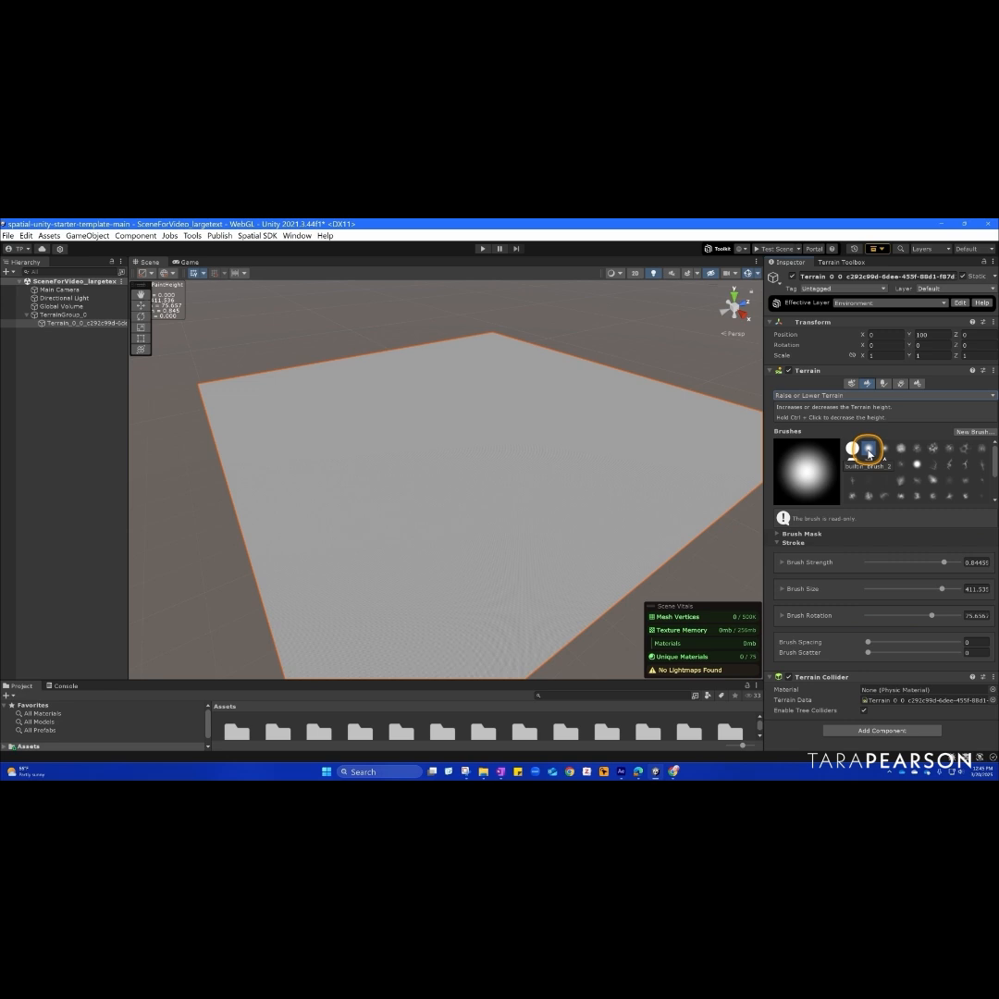
pyautogui.moveTo(697, 432)
pyautogui.mouseDown()
pyautogui.moveTo(648, 438)
pyautogui.moveTo(564, 397)
pyautogui.moveTo(519, 430)
pyautogui.moveTo(472, 435)
pyautogui.moveTo(413, 417)
pyautogui.moveTo(357, 432)
pyautogui.moveTo(314, 410)
pyautogui.moveTo(374, 379)
pyautogui.moveTo(488, 368)
pyautogui.moveTo(444, 417)
pyautogui.moveTo(440, 436)
pyautogui.mouseUp()
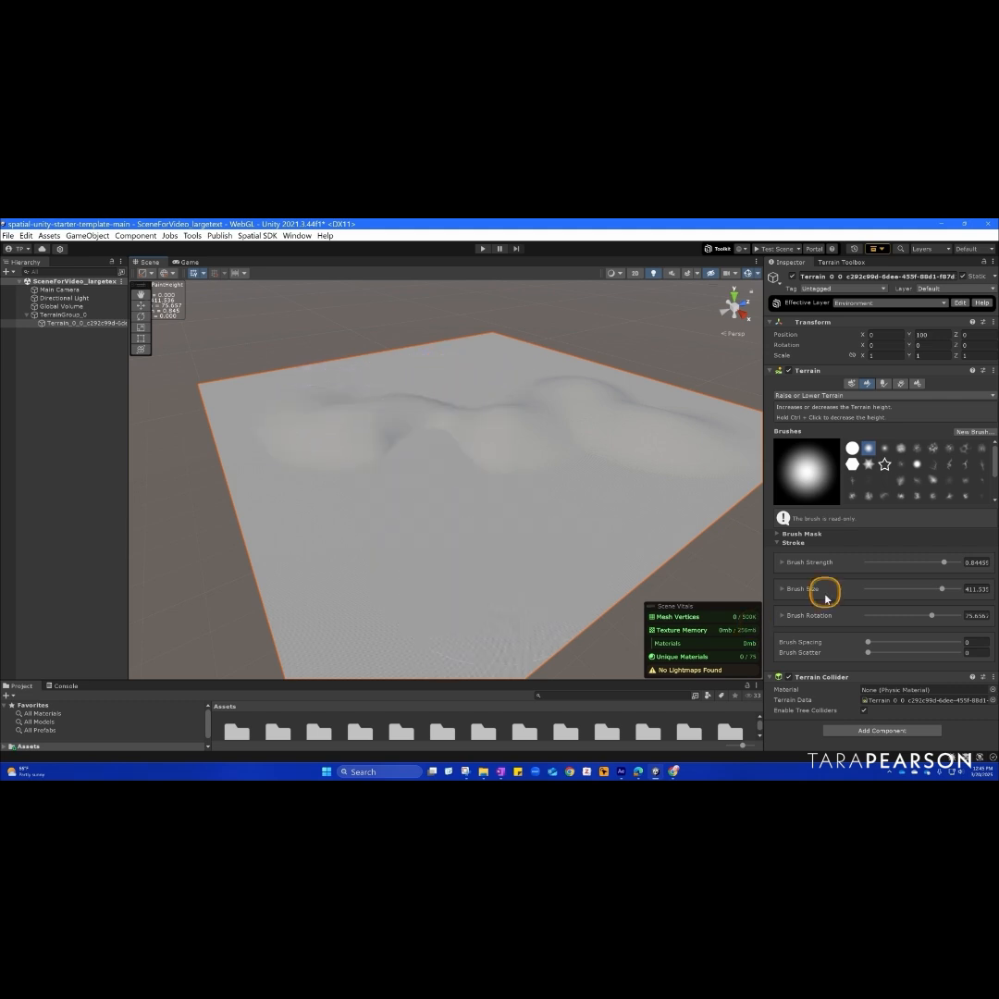
pyautogui.moveTo(953, 562); pyautogui.dragTo(897, 562)
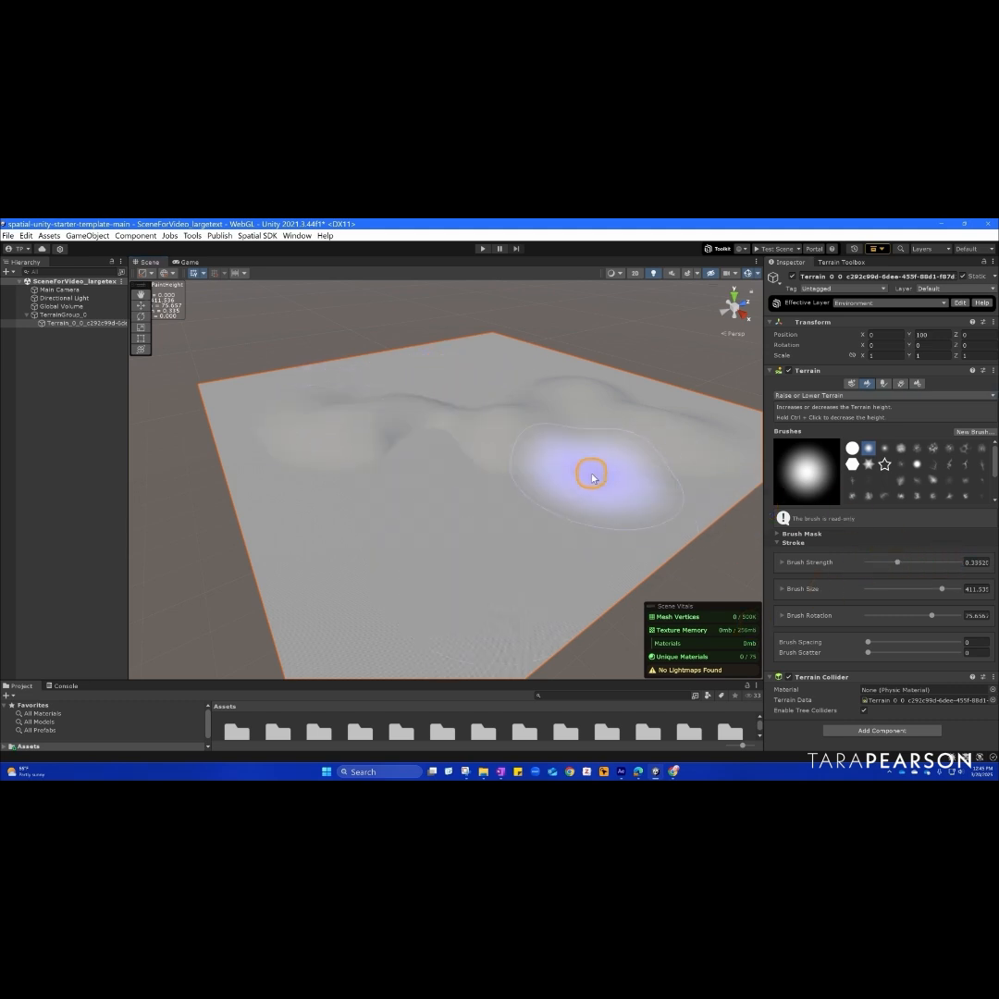
pyautogui.moveTo(608, 451)
pyautogui.mouseDown()
pyautogui.moveTo(575, 423)
pyautogui.moveTo(506, 468)
pyautogui.moveTo(406, 474)
pyautogui.moveTo(569, 539)
pyautogui.moveTo(618, 368)
pyautogui.mouseUp()
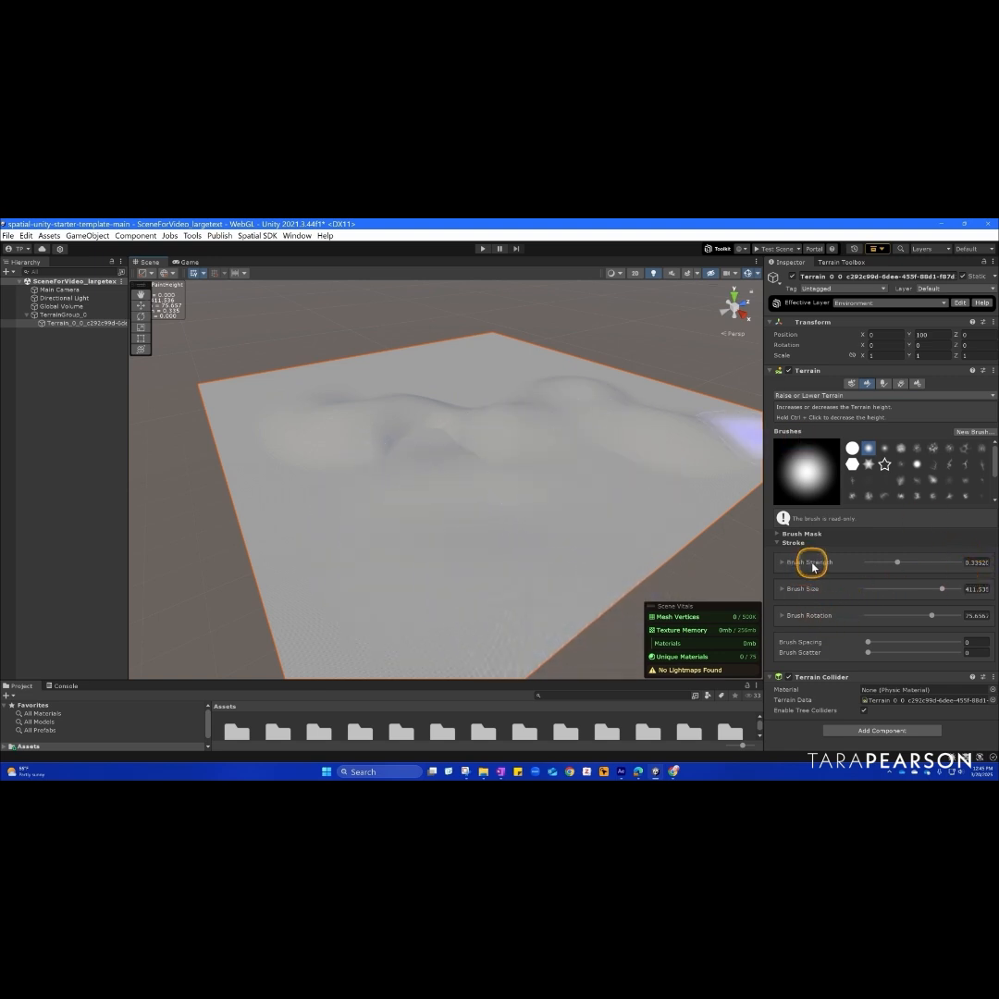
# Paint uneven, rocky relief over the hills with the cloudy noise brush, raising brush strength to about 0.78 for stronger strokes.
pyautogui.click(932, 448)
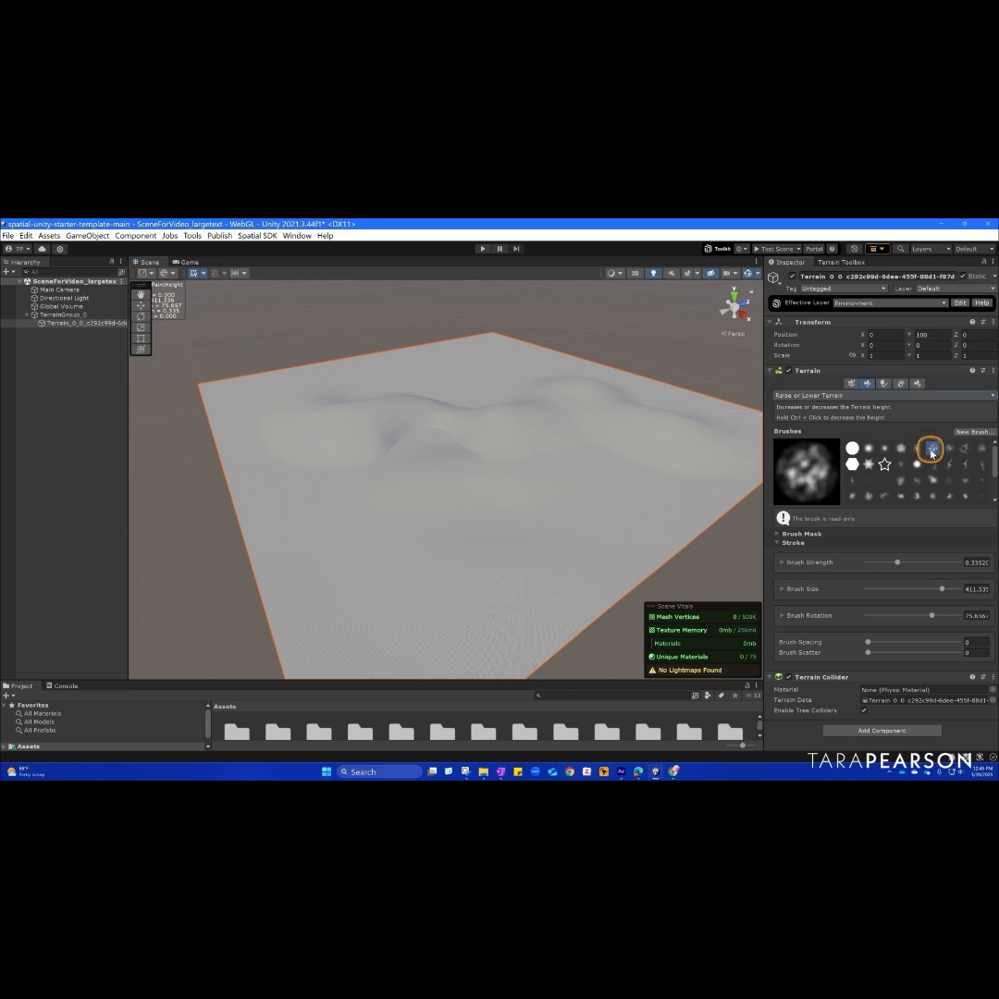
pyautogui.click(481, 499)
pyautogui.moveTo(481, 498); pyautogui.dragTo(433, 472)
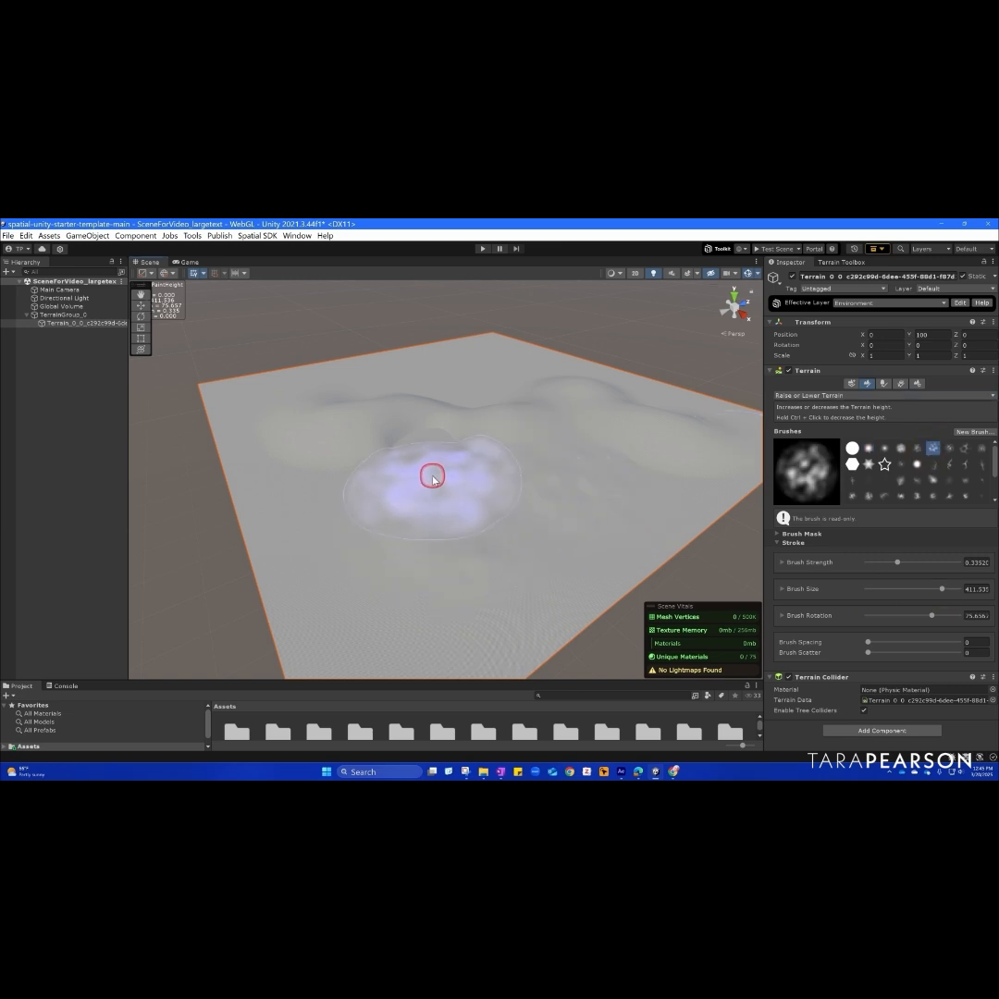
pyautogui.click(937, 562)
pyautogui.click(521, 488)
pyautogui.moveTo(520, 487)
pyautogui.mouseDown()
pyautogui.moveTo(502, 426)
pyautogui.moveTo(435, 500)
pyautogui.moveTo(376, 487)
pyautogui.moveTo(346, 430)
pyautogui.moveTo(310, 399)
pyautogui.moveTo(338, 414)
pyautogui.moveTo(293, 483)
pyautogui.moveTo(540, 392)
pyautogui.mouseUp()
# Adjust the brush over the terrain to a rotation of about -13, strength of about 0.49 and size of about 295.
pyautogui.press('d')
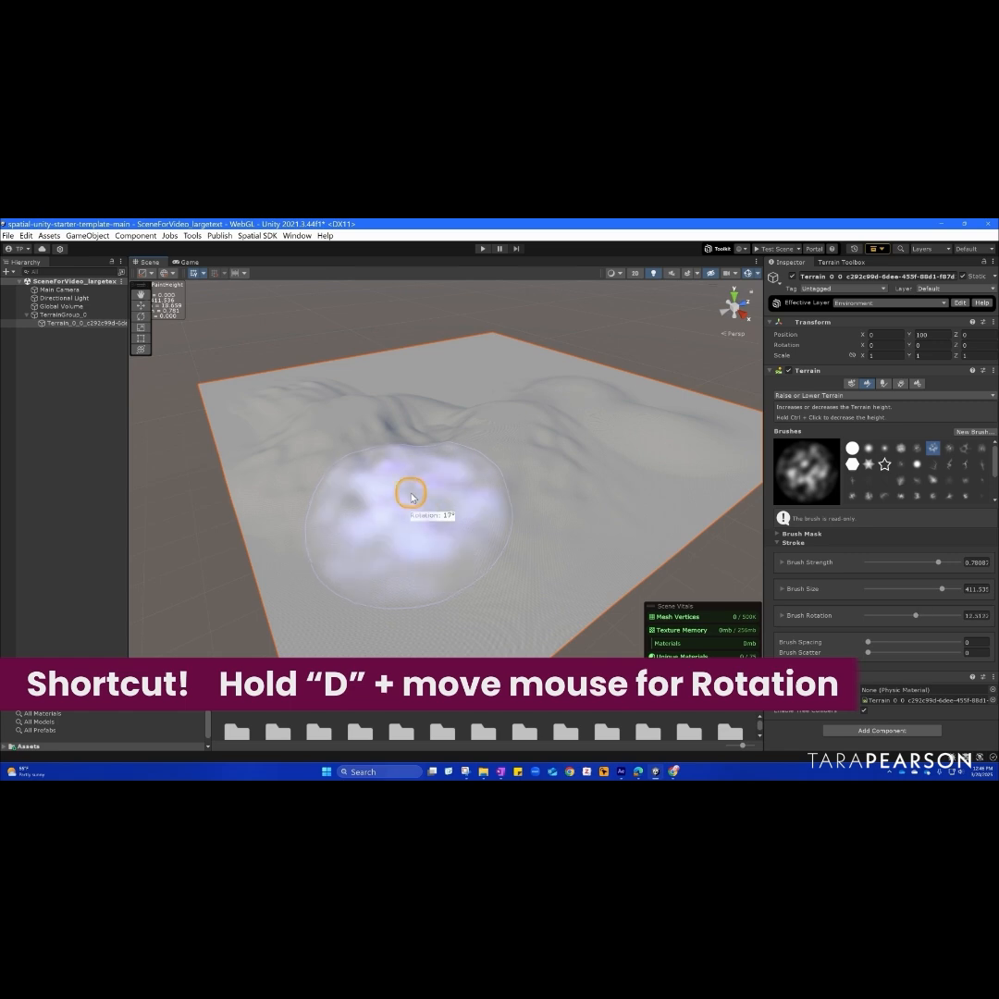
pyautogui.press('d')
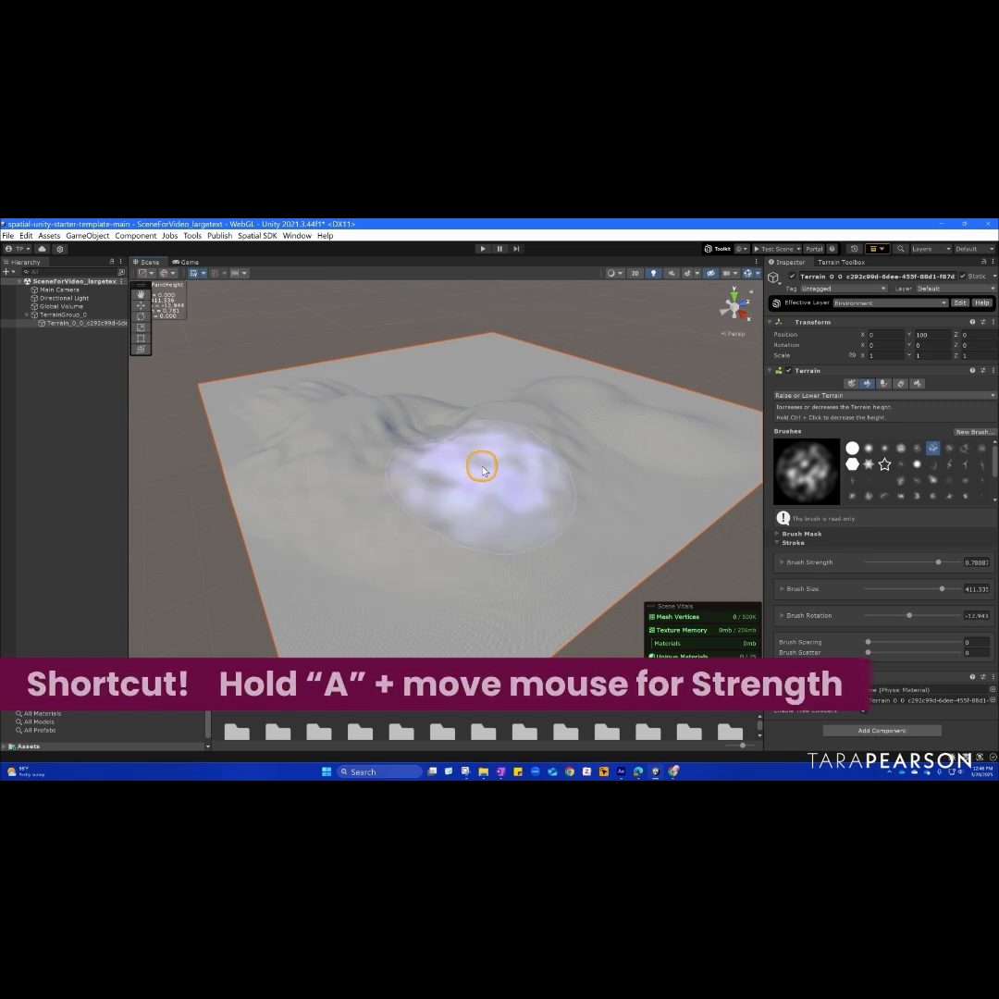
pyautogui.press('a')
pyautogui.press('s')
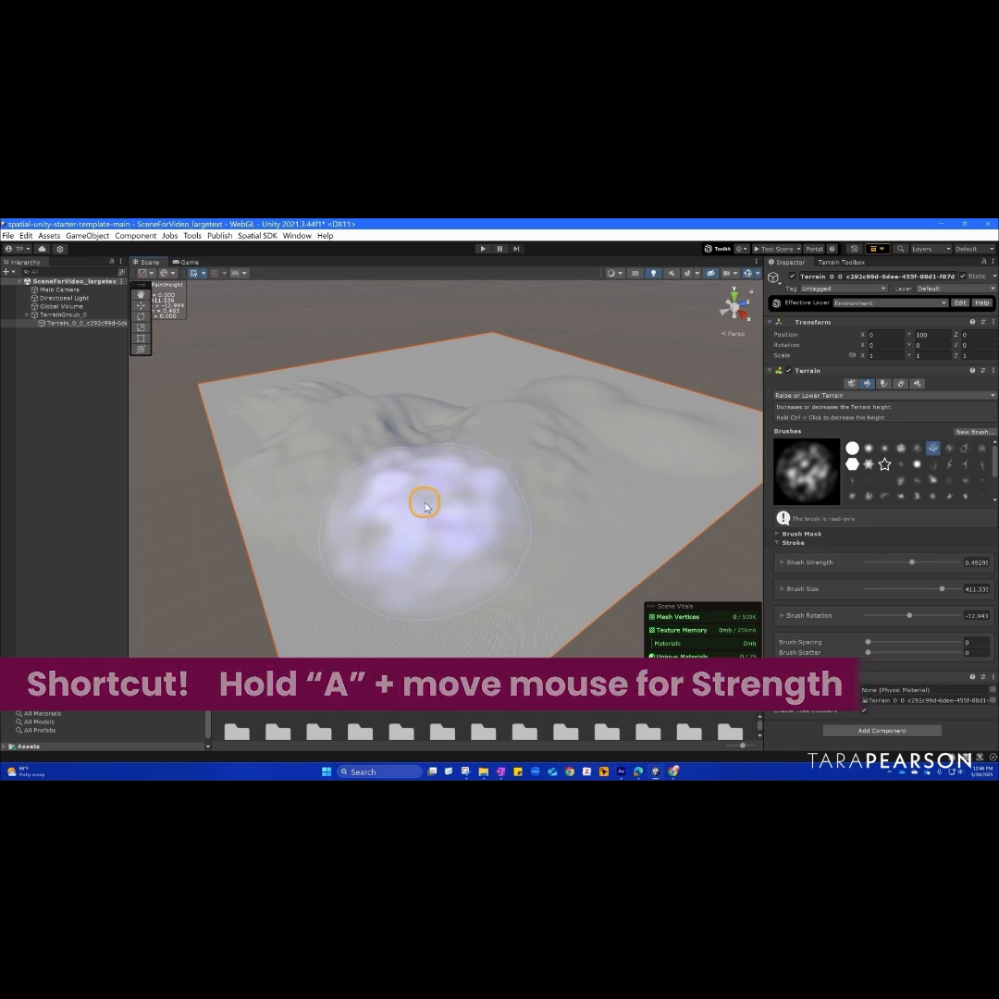
pyautogui.press('s')
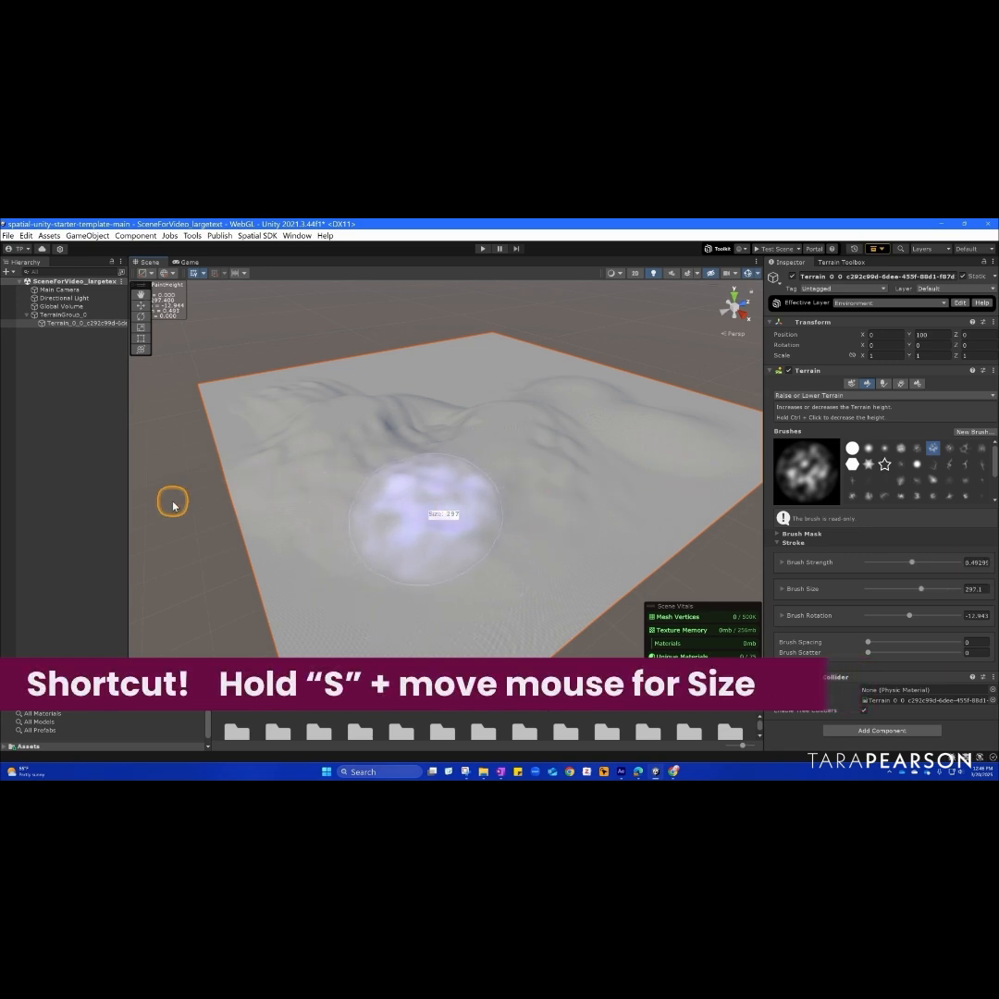
# Raise a rugged ridge in the middle of the terrain, then smooth and lower parts of it with a brush size of about 303.
pyautogui.moveTo(444, 523)
pyautogui.mouseDown()
pyautogui.moveTo(392, 519)
pyautogui.moveTo(328, 539)
pyautogui.mouseUp()
pyautogui.click(495, 479)
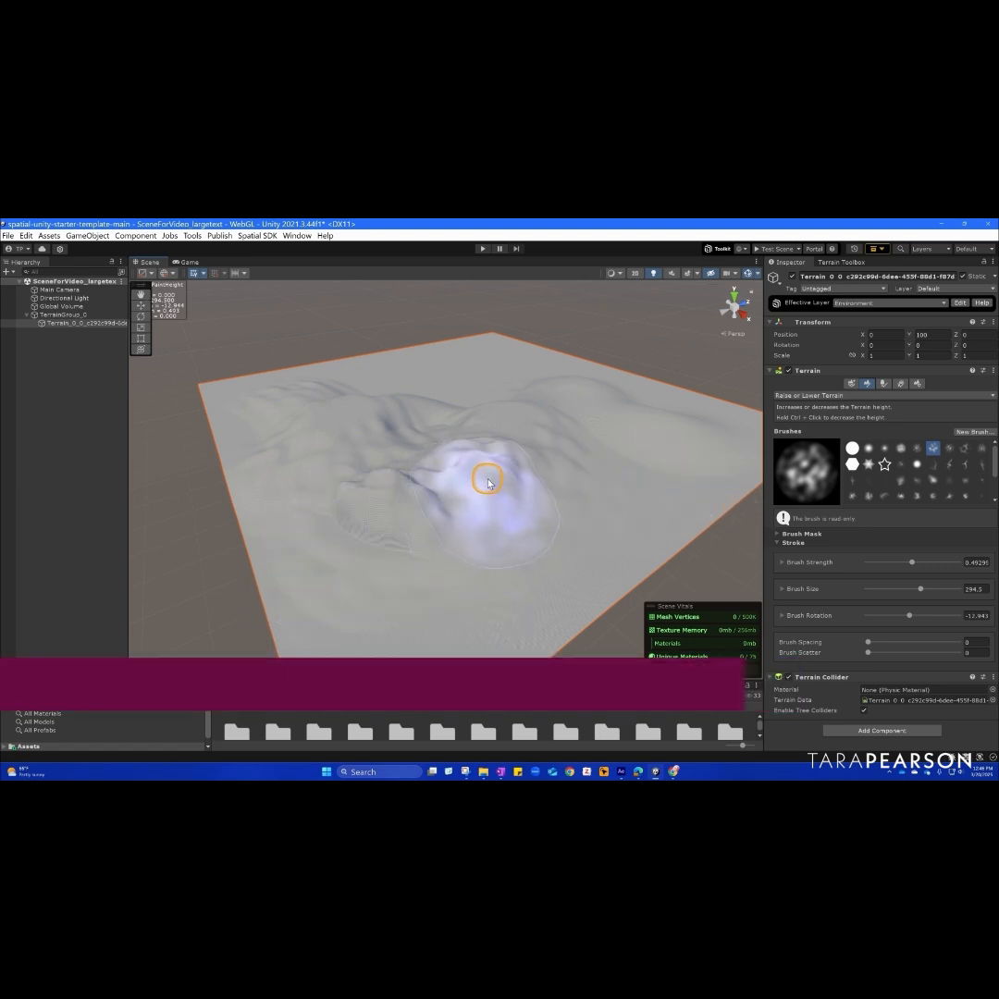
pyautogui.press('s')
pyautogui.moveTo(482, 470)
pyautogui.keyDown('shift'); pyautogui.mouseDown()
pyautogui.moveTo(490, 444)
pyautogui.moveTo(517, 472)
pyautogui.moveTo(424, 542)
pyautogui.moveTo(438, 516)
pyautogui.moveTo(571, 478)
pyautogui.mouseUp(); pyautogui.keyUp('shift')
pyautogui.moveTo(452, 482)
pyautogui.keyDown('ctrl'); pyautogui.mouseDown()
pyautogui.moveTo(562, 424)
pyautogui.moveTo(562, 395)
pyautogui.moveTo(564, 407)
pyautogui.moveTo(592, 412)
pyautogui.mouseUp(); pyautogui.keyUp('ctrl')
# Paint soft relief at the near side of the terrain with the diffuse cloud brush, then rougher relief across its flank with the noise brush.
pyautogui.click(915, 447)
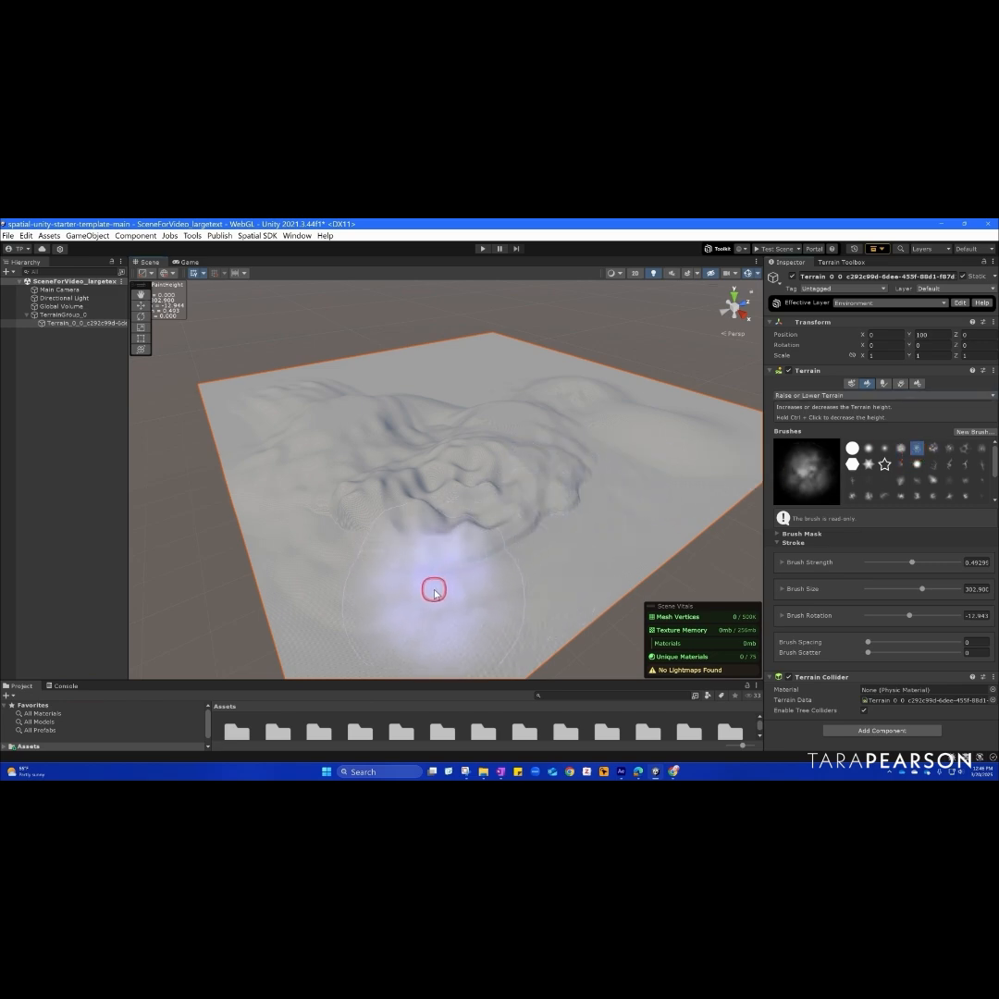
pyautogui.click(932, 447)
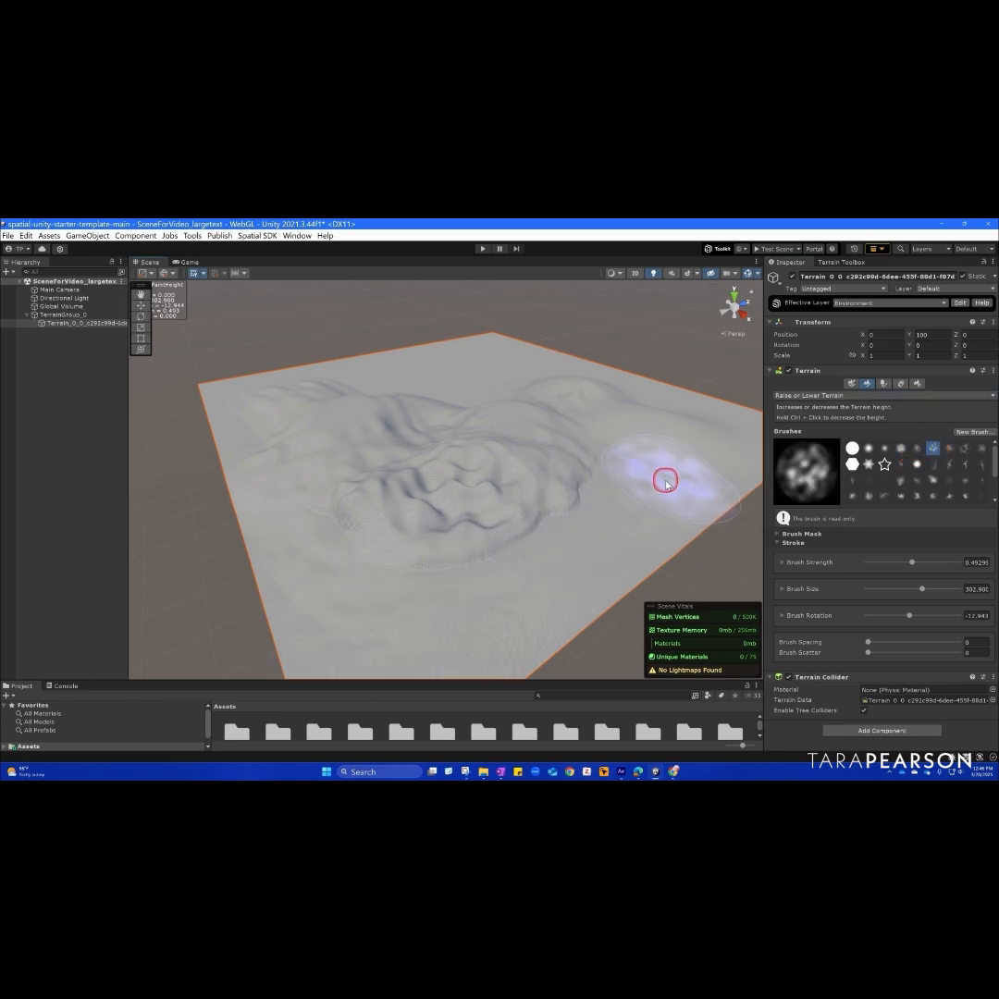
pyautogui.moveTo(675, 462)
pyautogui.mouseDown()
pyautogui.moveTo(668, 438)
pyautogui.moveTo(630, 494)
pyautogui.moveTo(577, 446)
pyautogui.moveTo(571, 421)
pyautogui.mouseUp()
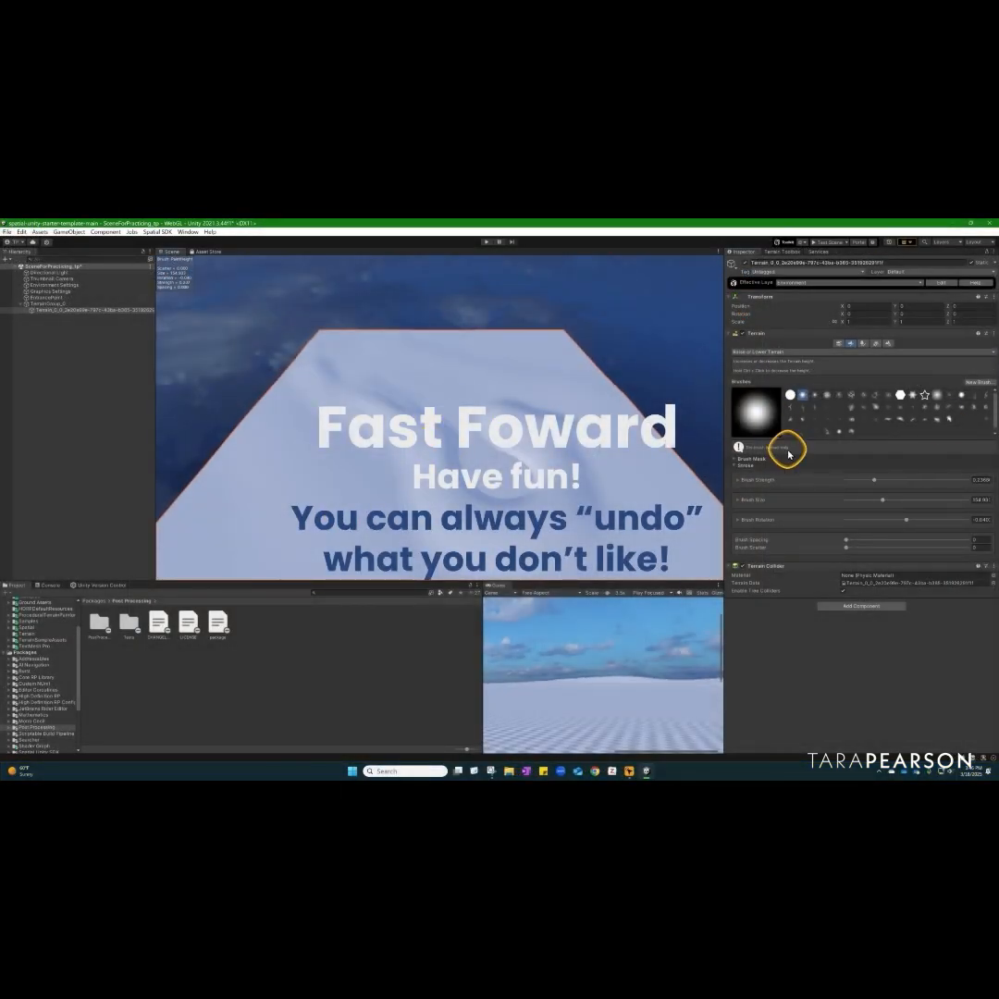
# Undo the soft strokes on the practice scene's terrain, reselect it and raise a noisy ridge diagonally across the tile.
pyautogui.moveTo(664, 379)
pyautogui.mouseDown()
pyautogui.moveTo(635, 520)
pyautogui.moveTo(412, 477)
pyautogui.mouseUp()
pyautogui.hotkey('ctrl', 'z')
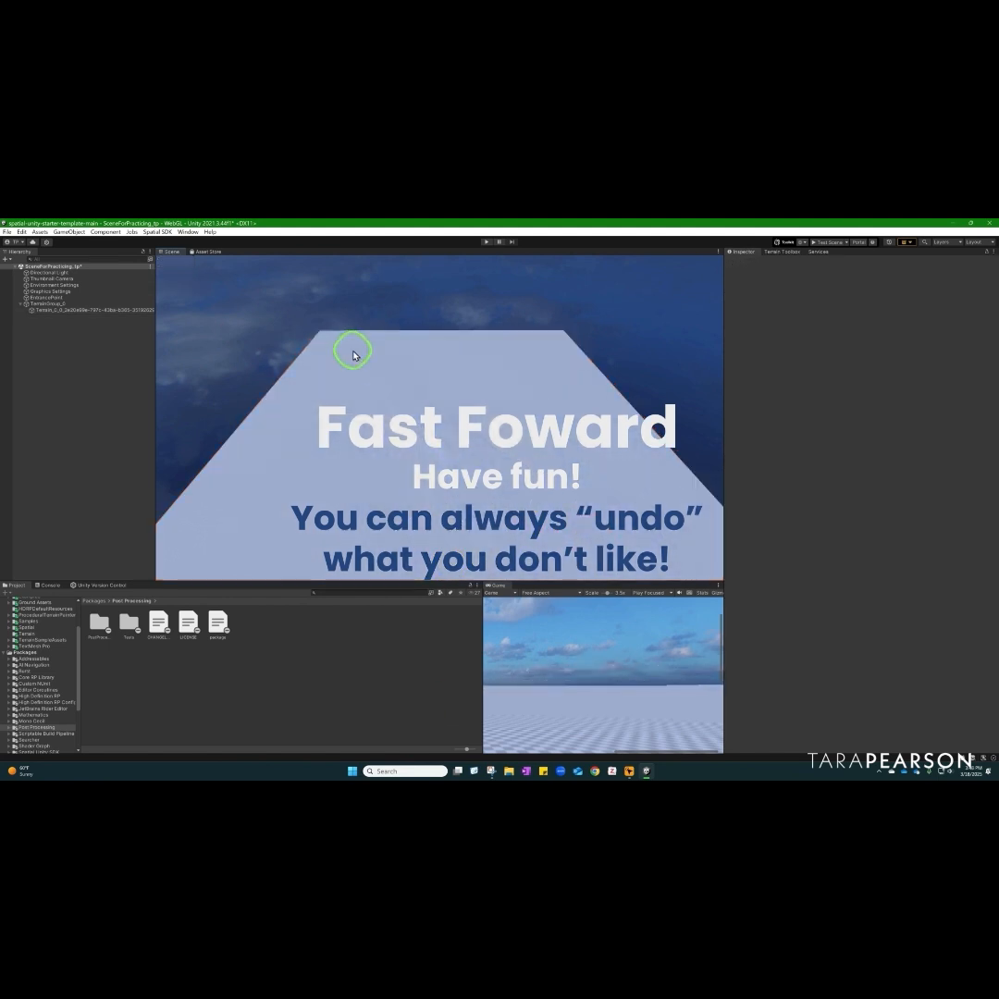
pyautogui.click(354, 355)
pyautogui.click(522, 495)
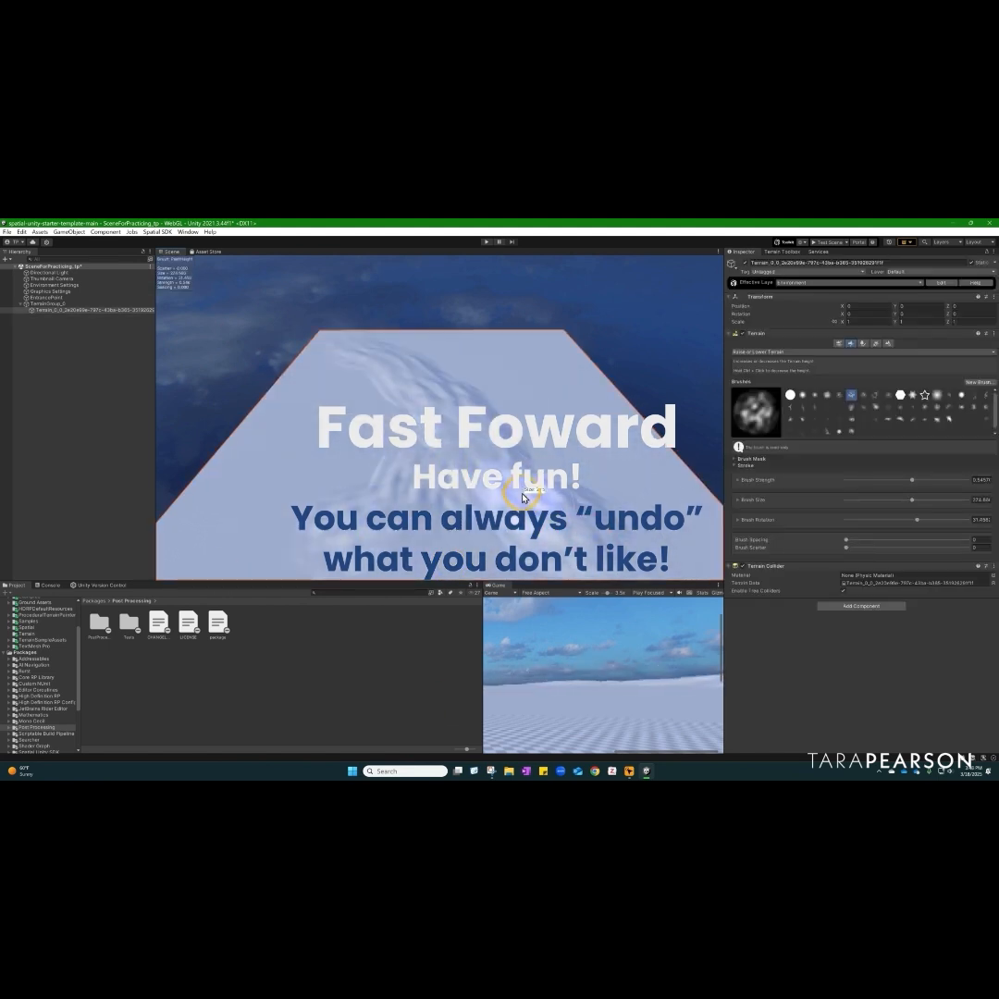
pyautogui.keyDown('alt'); pyautogui.moveTo(522, 494); pyautogui.dragTo(451, 495); pyautogui.keyUp('alt')
pyautogui.click(330, 467)
# Use Stamp Terrain with Terrainstamp_Mountain02_Brush to stamp mountains mid-terrain, then stamp sharper ridges with a ridge stamp brush.
pyautogui.click(936, 416)
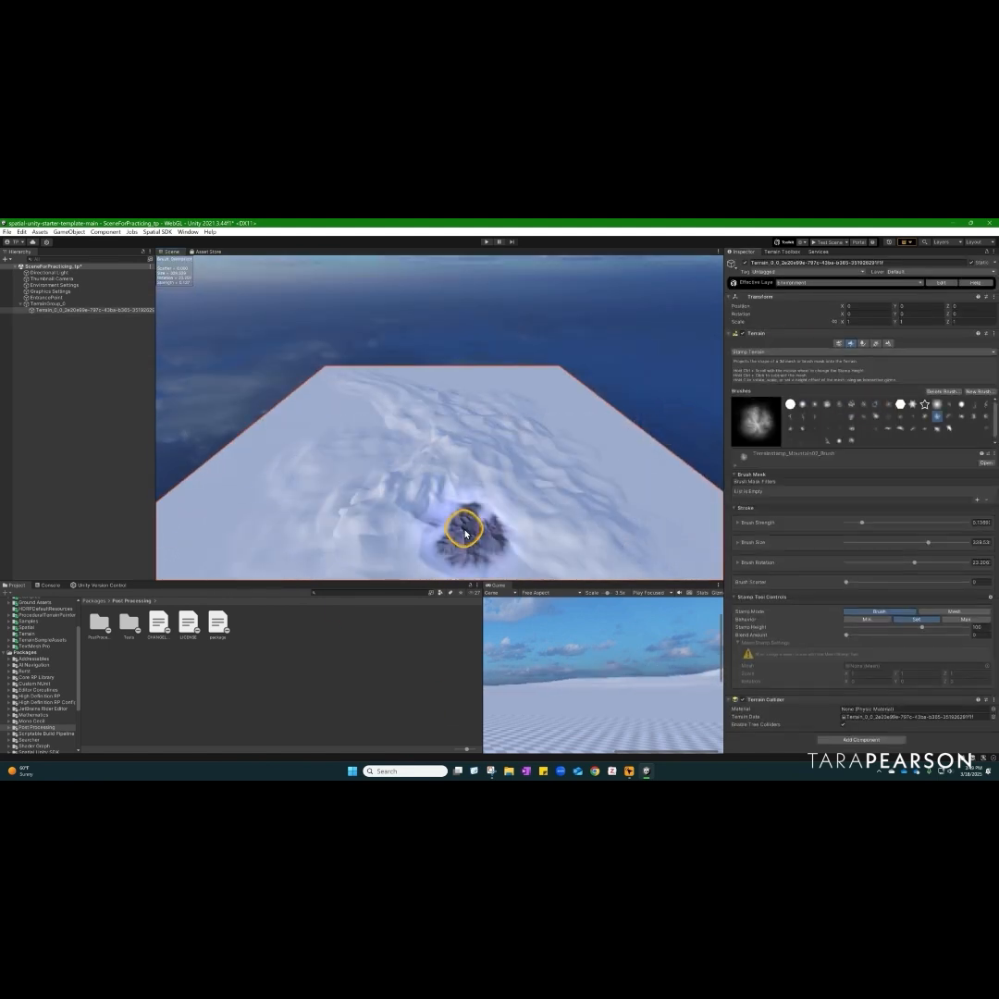
pyautogui.click(493, 489)
pyautogui.click(423, 499)
pyautogui.click(948, 428)
pyautogui.scroll(-5, 440, 435)
pyautogui.scroll(-4, 600, 709)
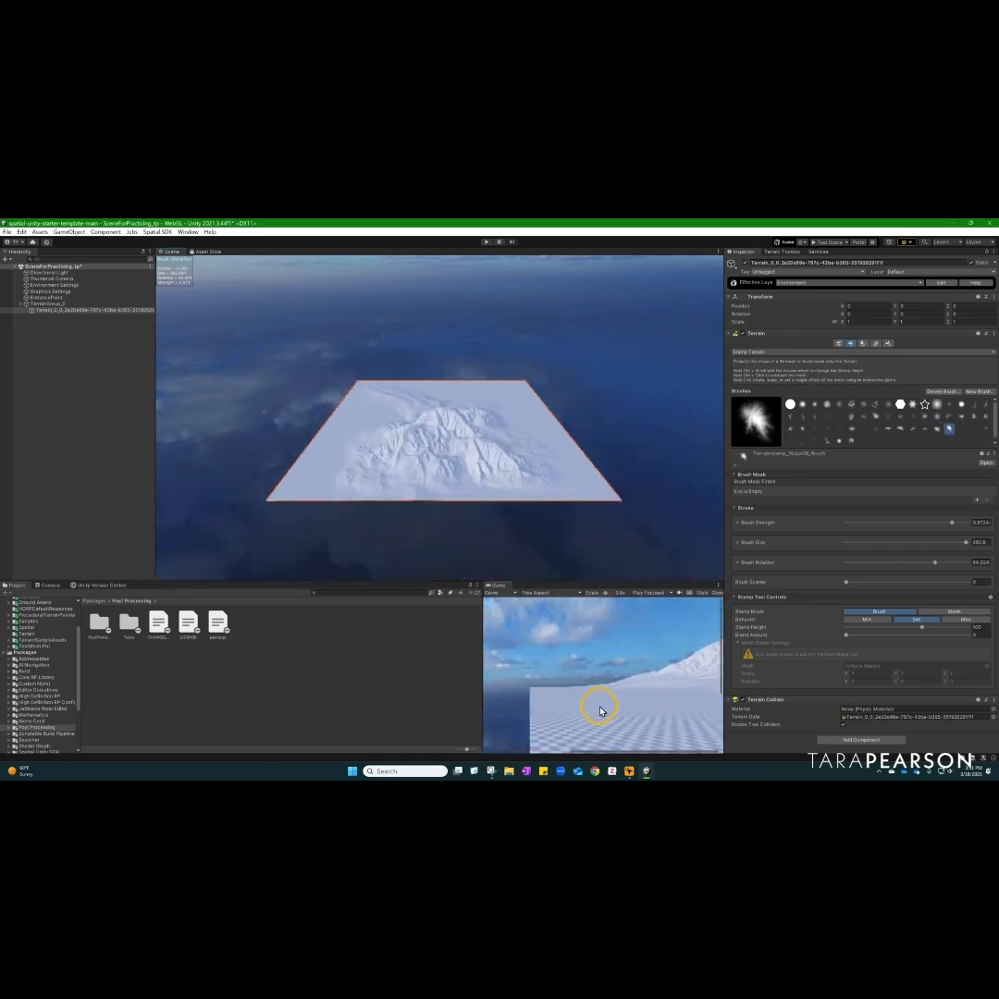
# Stamp further rocky landforms in front of the main peak, switching to a Terrainstamp mountain brush.
pyautogui.click(901, 428)
pyautogui.click(481, 486)
pyautogui.click(973, 417)
pyautogui.moveTo(482, 485)
pyautogui.mouseDown(button='right')
pyautogui.moveTo(430, 431)
pyautogui.moveTo(555, 479)
pyautogui.mouseUp(button='right')
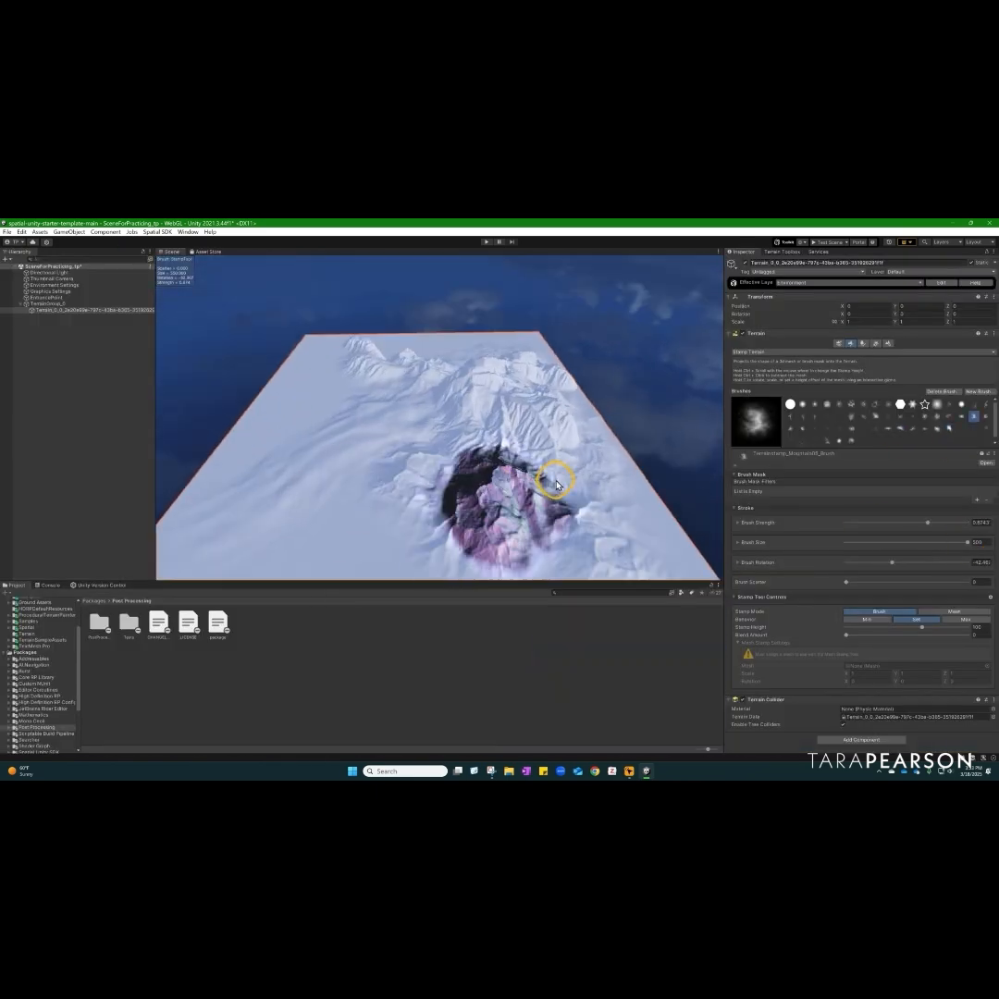
pyautogui.scroll(-2, 517, 490)
# Stamp more ridges across the near side of the terrain with two other stamp brushes, then choose Terrainstamp_Canyon02_Brush.
pyautogui.click(851, 428)
pyautogui.click(441, 506)
pyautogui.click(949, 428)
pyautogui.click(301, 534)
pyautogui.click(985, 416)
pyautogui.click(985, 404)
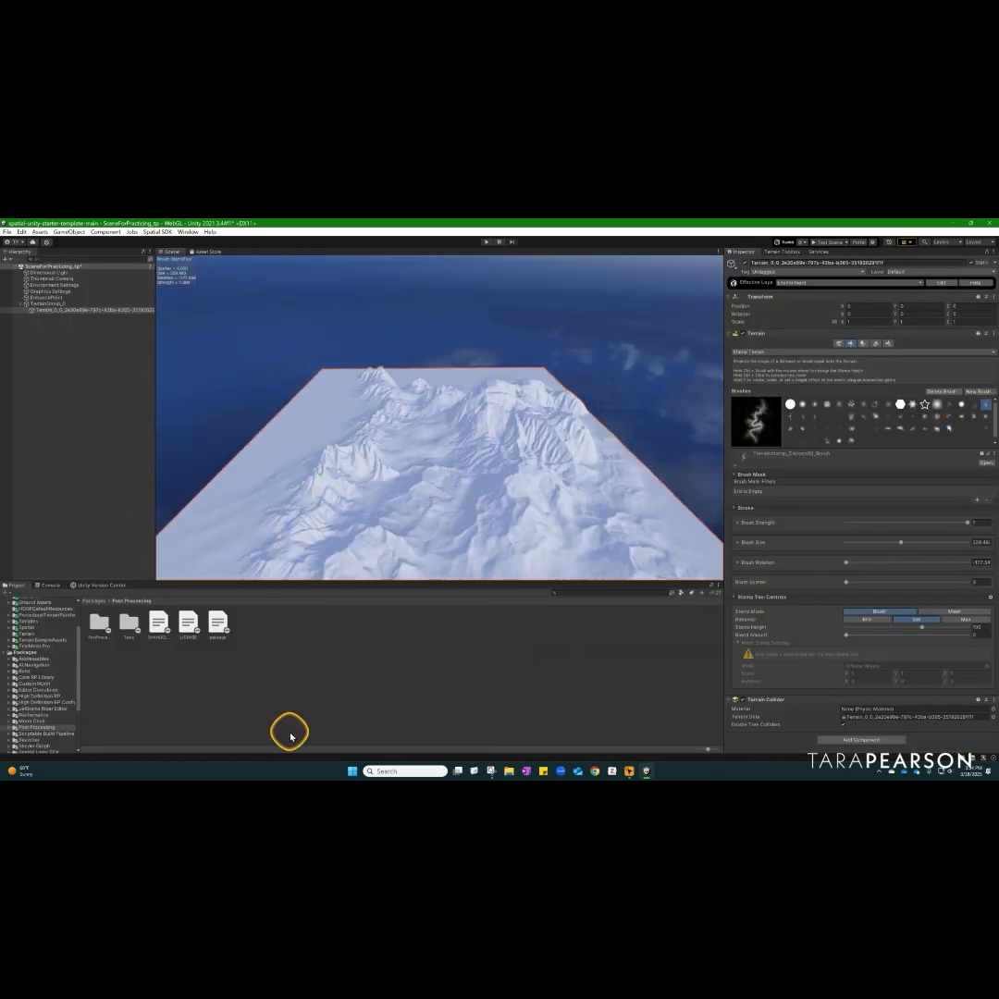
# Switch from Stamp Terrain back to the Raise or Lower Terrain tool and choose a soft brush for further sculpting.
pyautogui.click(803, 404)
pyautogui.moveTo(480, 517)
pyautogui.mouseDown(button='right')
pyautogui.moveTo(398, 420)
pyautogui.moveTo(428, 437)
pyautogui.moveTo(496, 315)
pyautogui.moveTo(555, 388)
pyautogui.moveTo(502, 430)
pyautogui.mouseUp(button='right')
pyautogui.click(862, 352)
pyautogui.click(768, 362)
pyautogui.click(839, 395)
pyautogui.scroll(3, 419, 471)
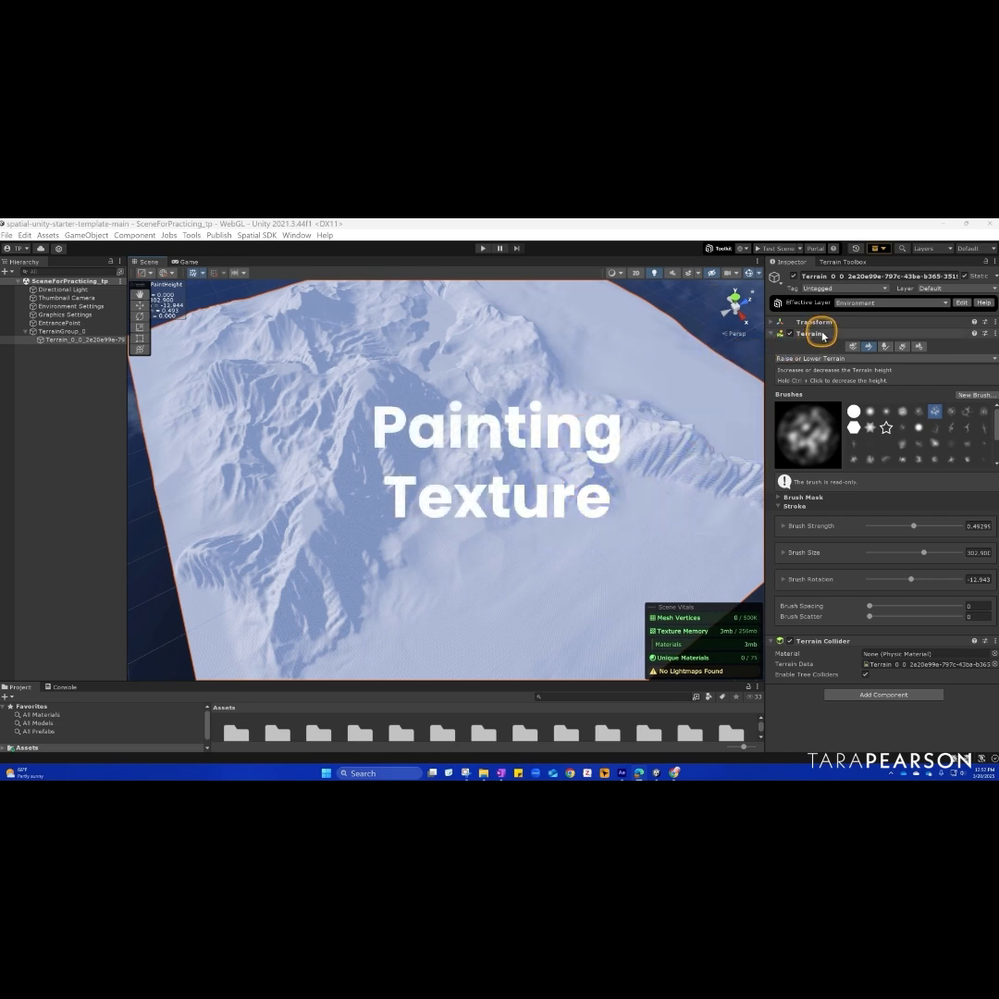
# Switch the terrain tool to Paint Texture and check the terrain's material above the empty layer palette.
pyautogui.click(867, 359)
pyautogui.click(809, 432)
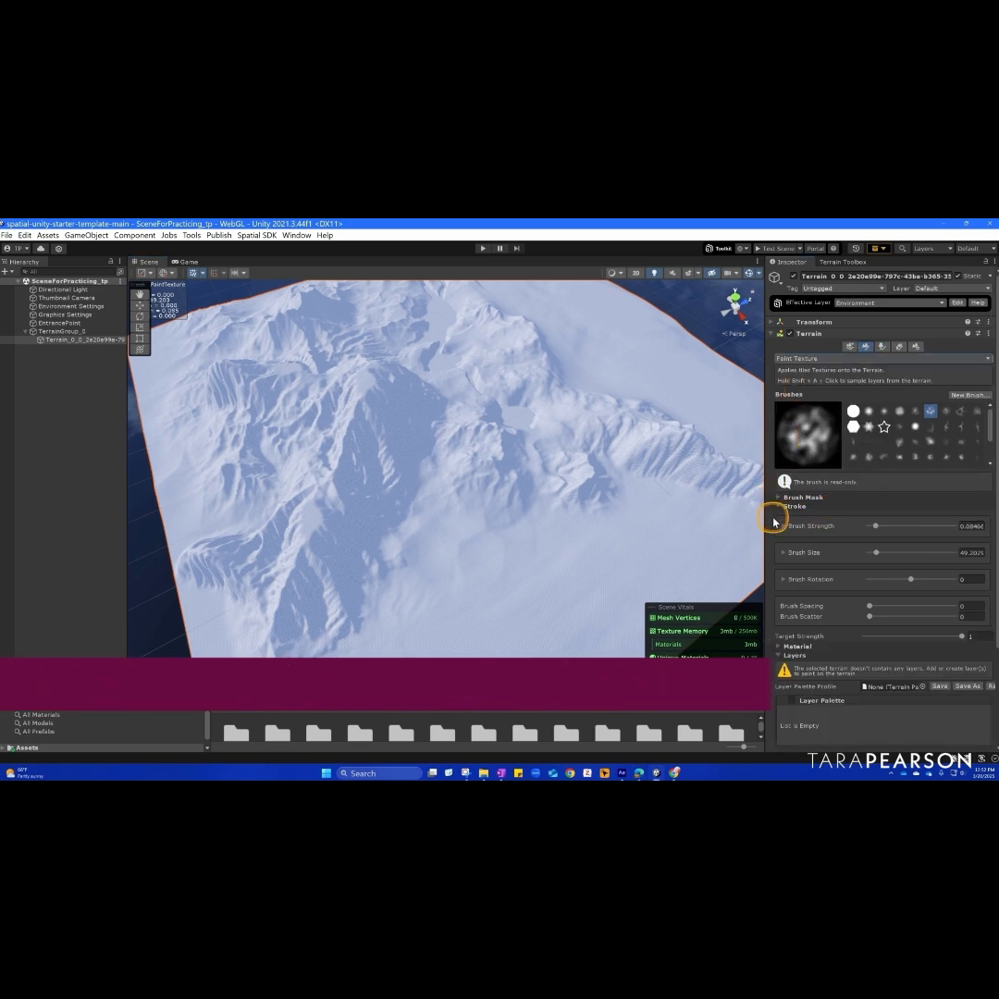
pyautogui.scroll(-1, 817, 643)
pyautogui.scroll(-3, 819, 633)
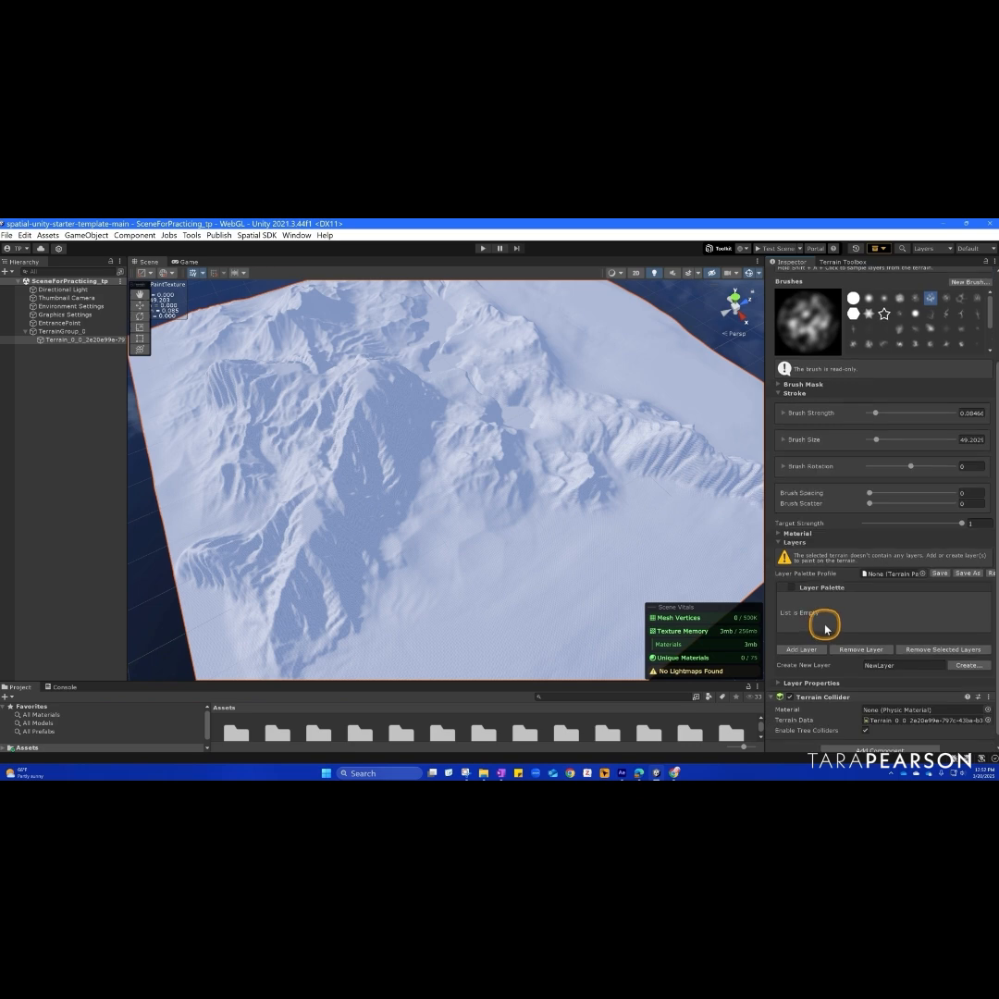
pyautogui.click(778, 535)
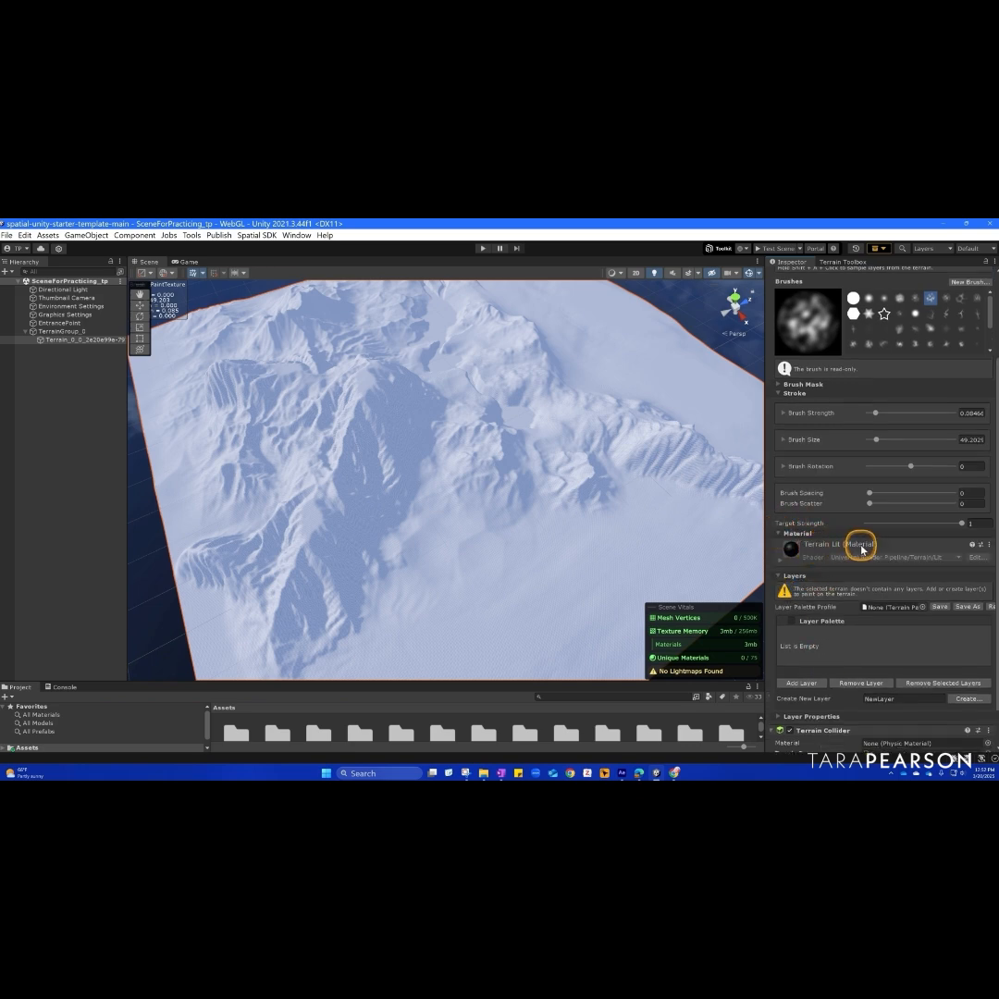
pyautogui.click(779, 534)
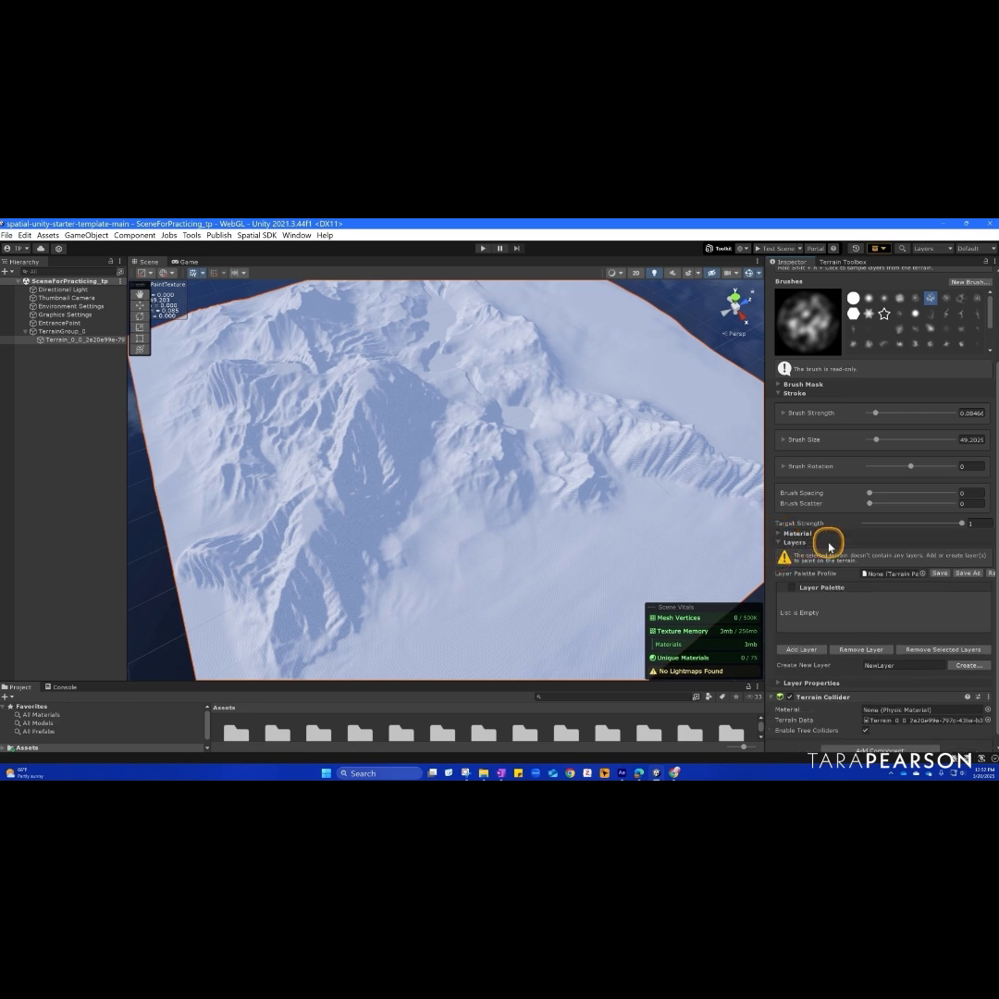
# Add Grass_A_TerrainLayer as the terrain's base texture layer, followed by Grass_Dry_TerrainLayer.
pyautogui.click(789, 651)
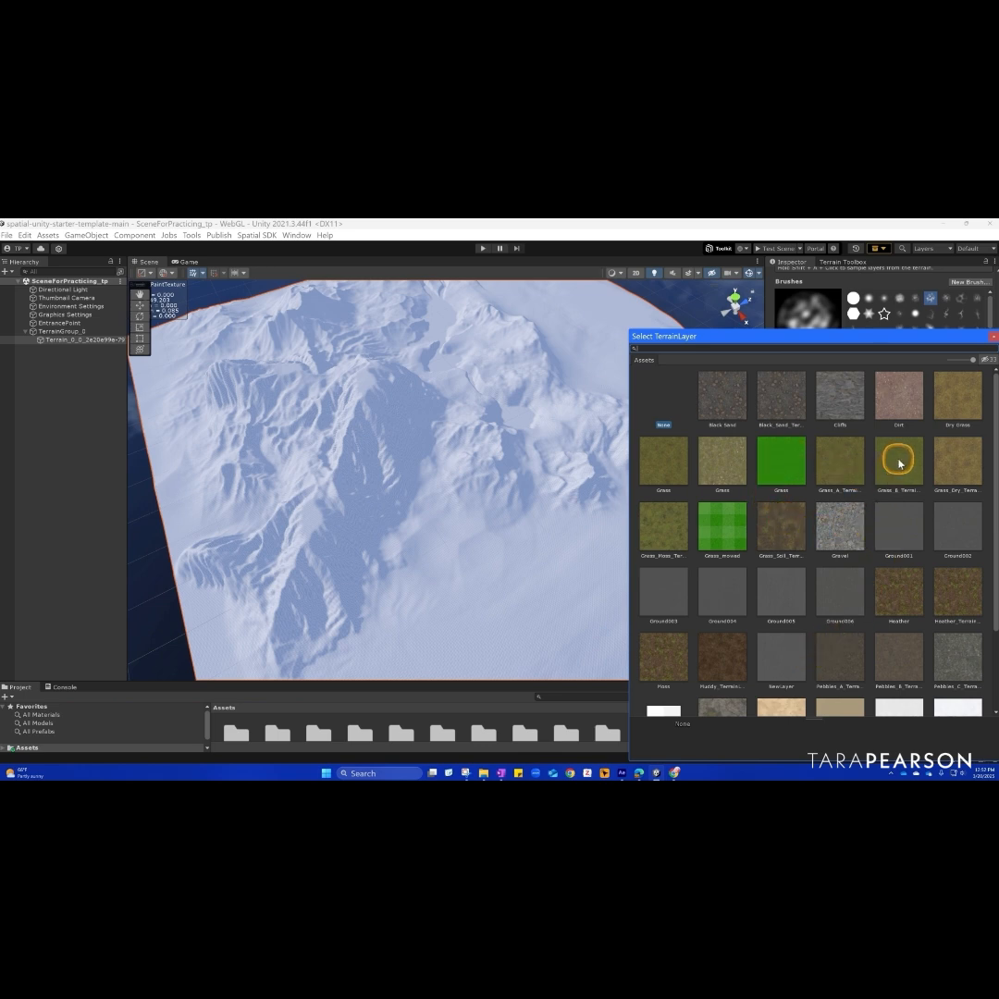
pyautogui.click(840, 470)
pyautogui.click(992, 336)
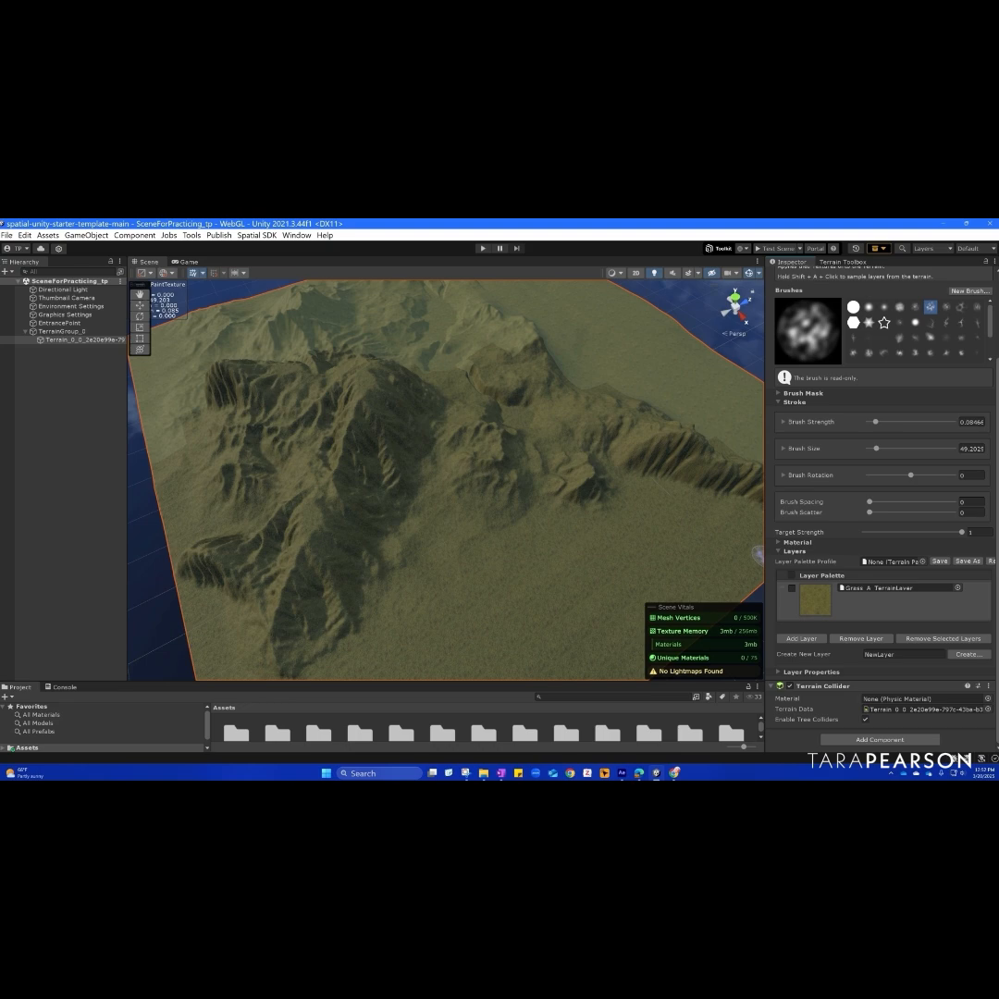
pyautogui.click(801, 638)
pyautogui.click(957, 478)
pyautogui.click(992, 336)
# Add Sand_TerrainLayer and Cliffs to the terrain's layer palette.
pyautogui.click(803, 638)
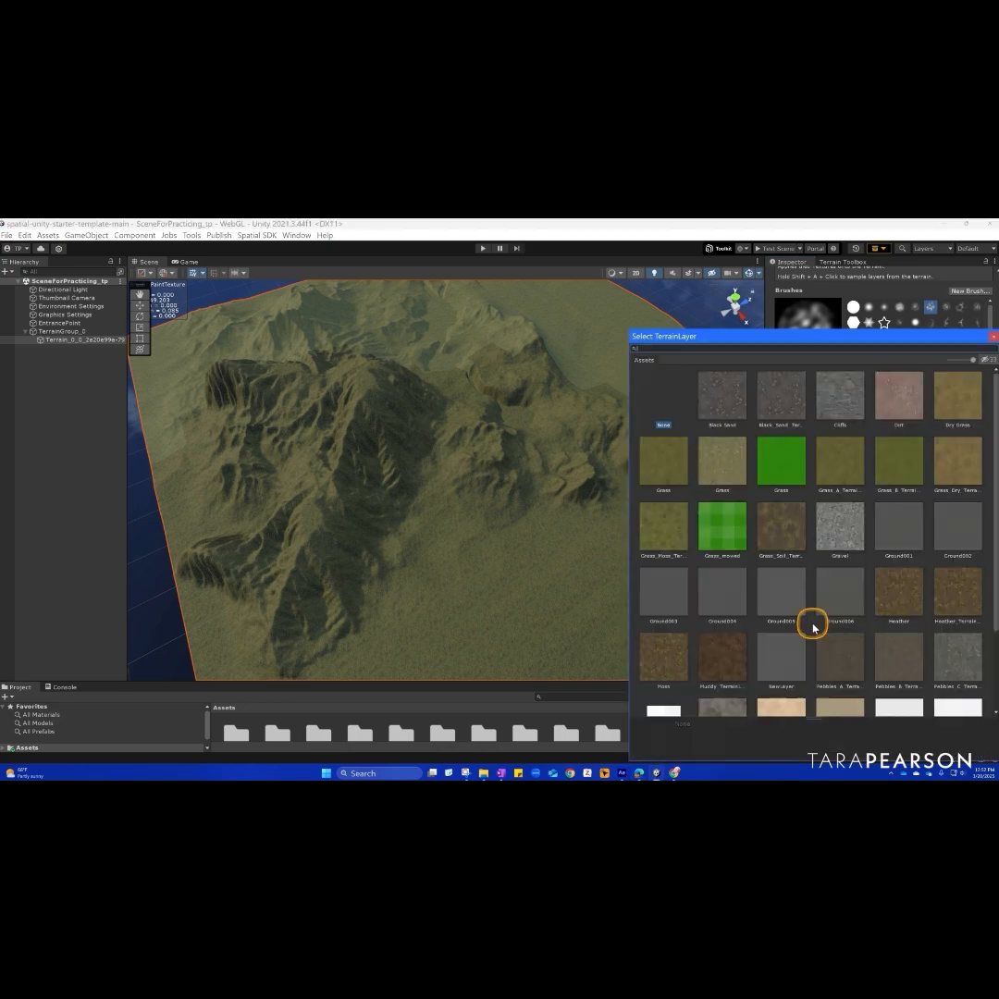
pyautogui.scroll(-3, 813, 626)
pyautogui.click(781, 613)
pyautogui.click(839, 613)
pyautogui.click(991, 337)
pyautogui.click(802, 710)
pyautogui.click(846, 411)
pyautogui.click(991, 337)
# Add Gravel and Tidal_Pools_TerrainLayer to the terrain's layer palette.
pyautogui.scroll(-3, 822, 629)
pyautogui.click(802, 638)
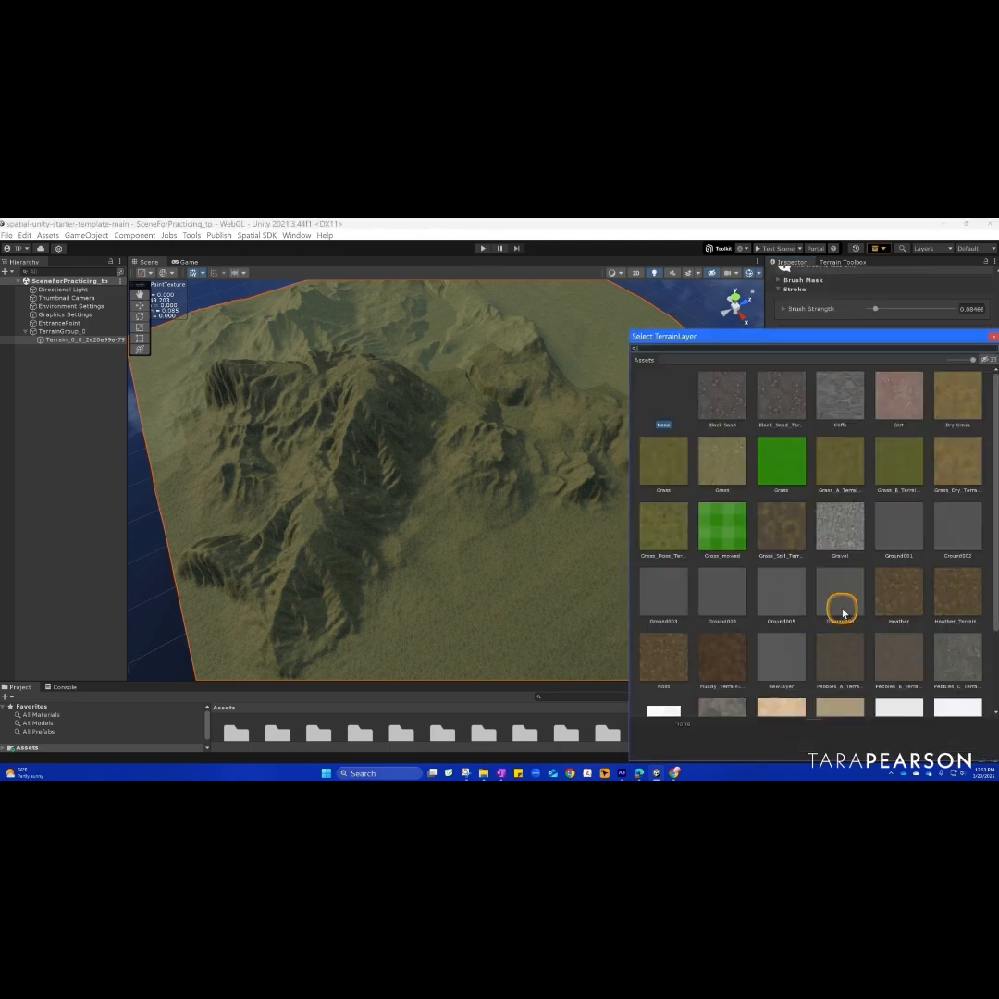
pyautogui.click(840, 526)
pyautogui.click(992, 337)
pyautogui.click(957, 625)
pyautogui.click(720, 700)
pyautogui.click(991, 337)
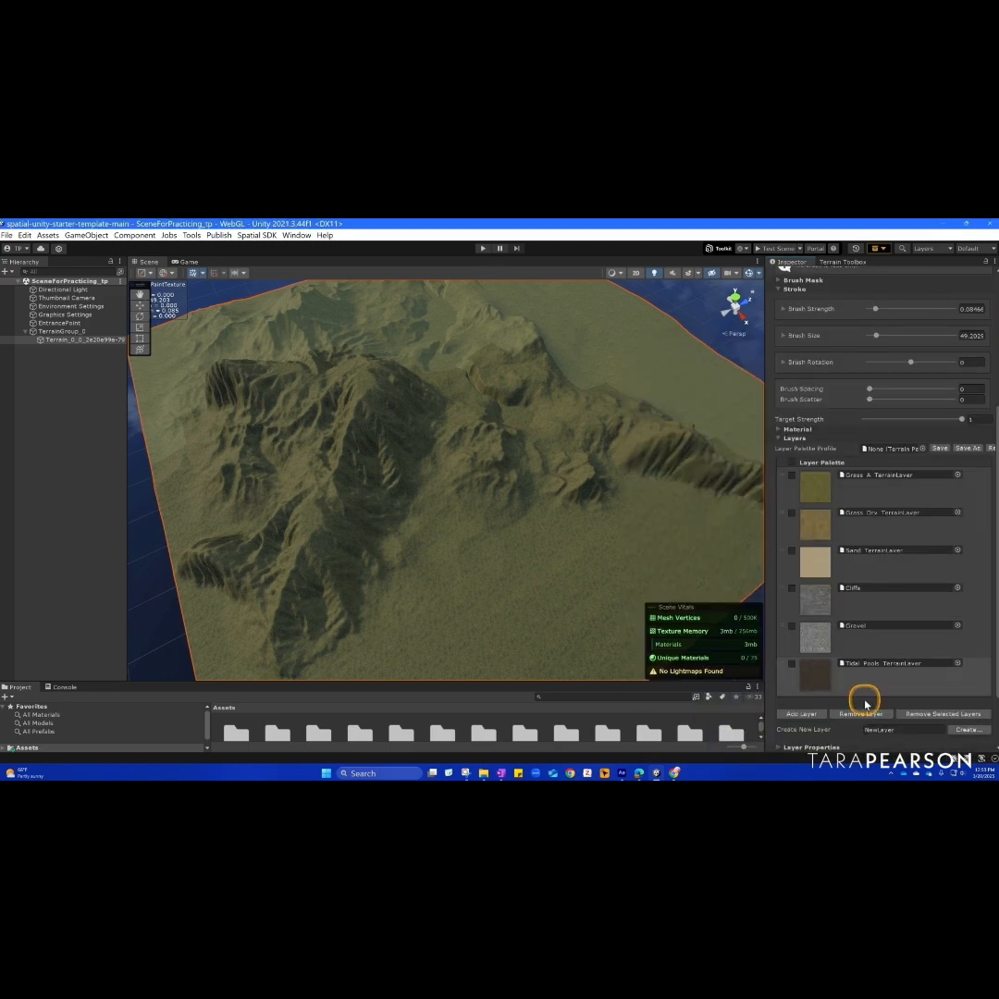
# Add the Moss layer to the palette and move it above Tidal_Pools_TerrainLayer.
pyautogui.click(801, 713)
pyautogui.click(673, 664)
pyautogui.click(991, 337)
pyautogui.scroll(-3, 852, 477)
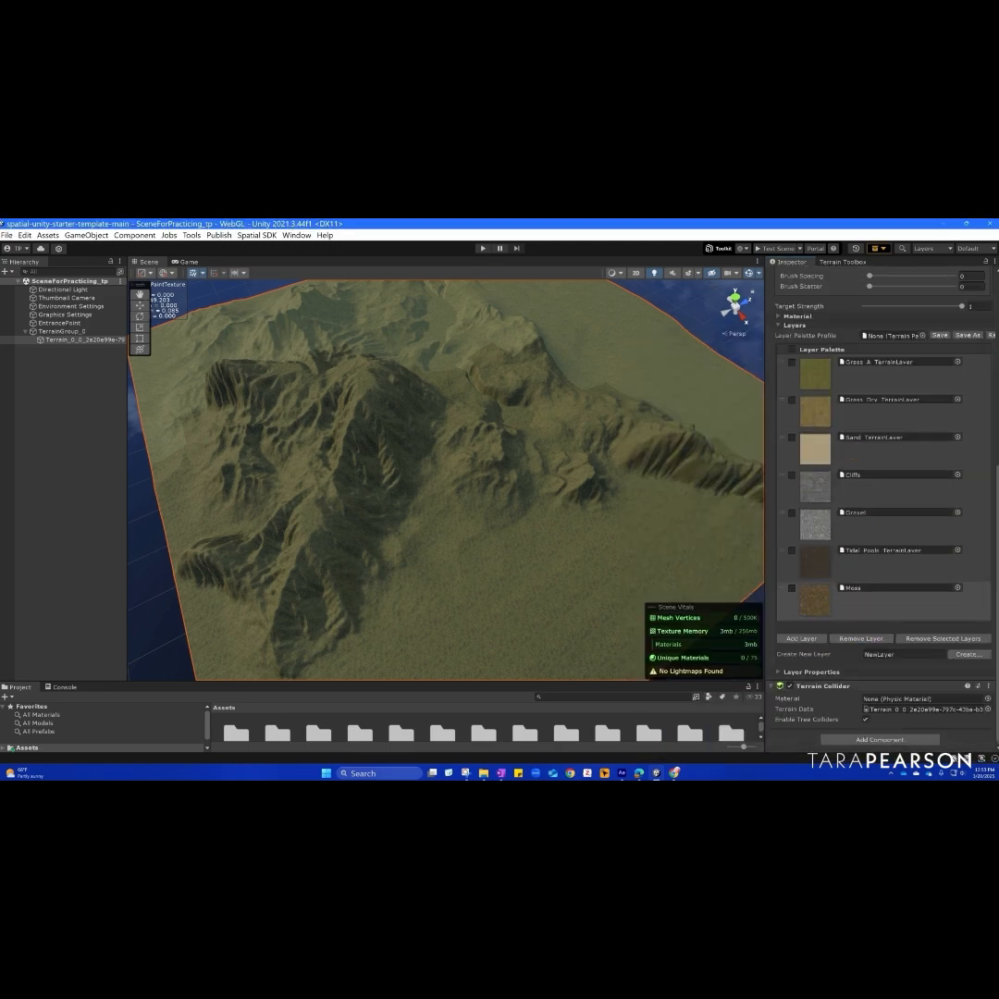
pyautogui.click(922, 597)
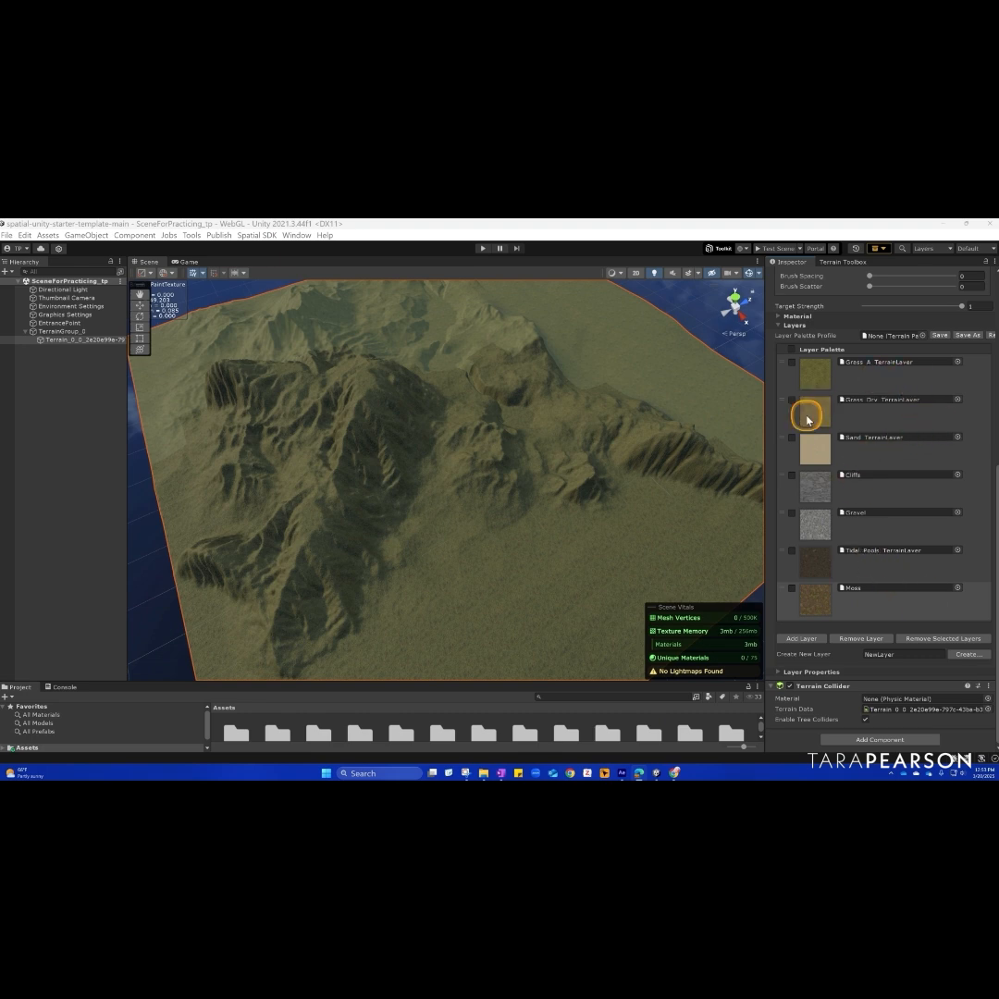
pyautogui.moveTo(929, 621); pyautogui.dragTo(893, 571)
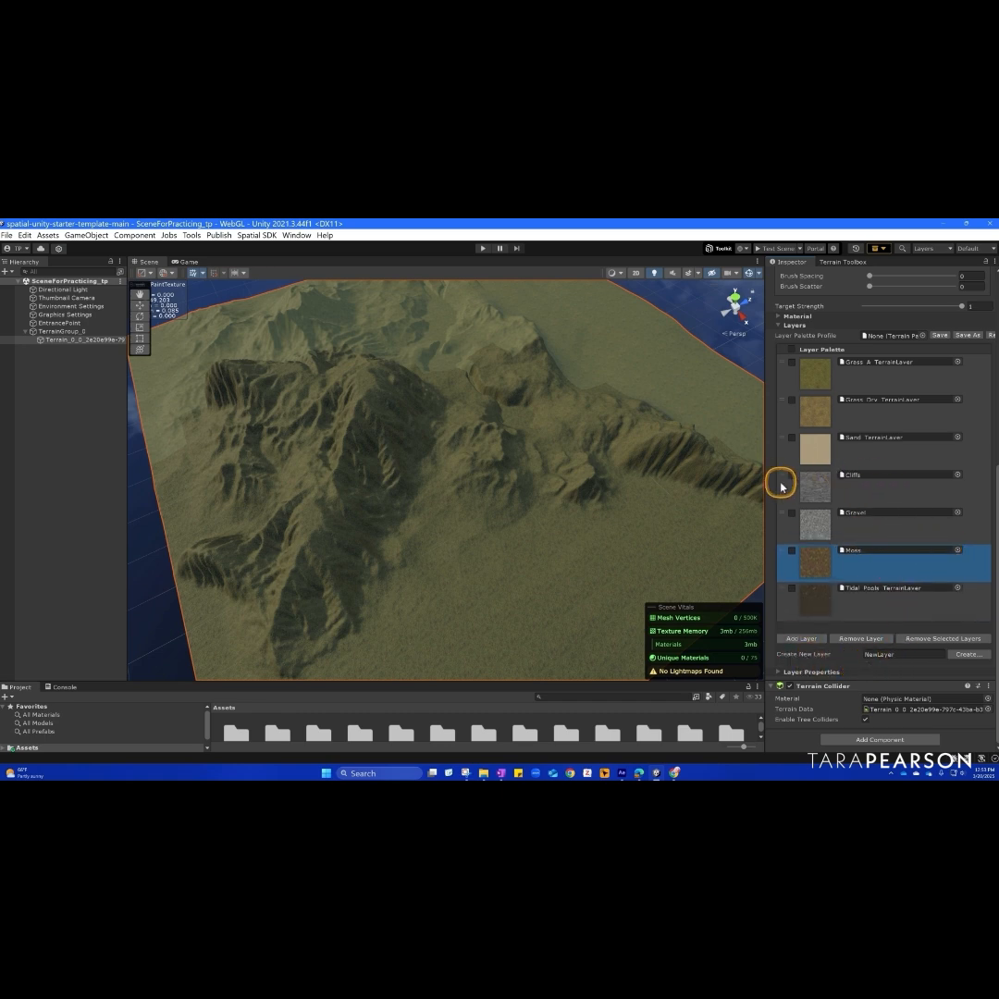
# Paint a Grass_Dry_TerrainLayer patch on the flat ground in front of the mountains, then open the layer properties.
pyautogui.click(818, 417)
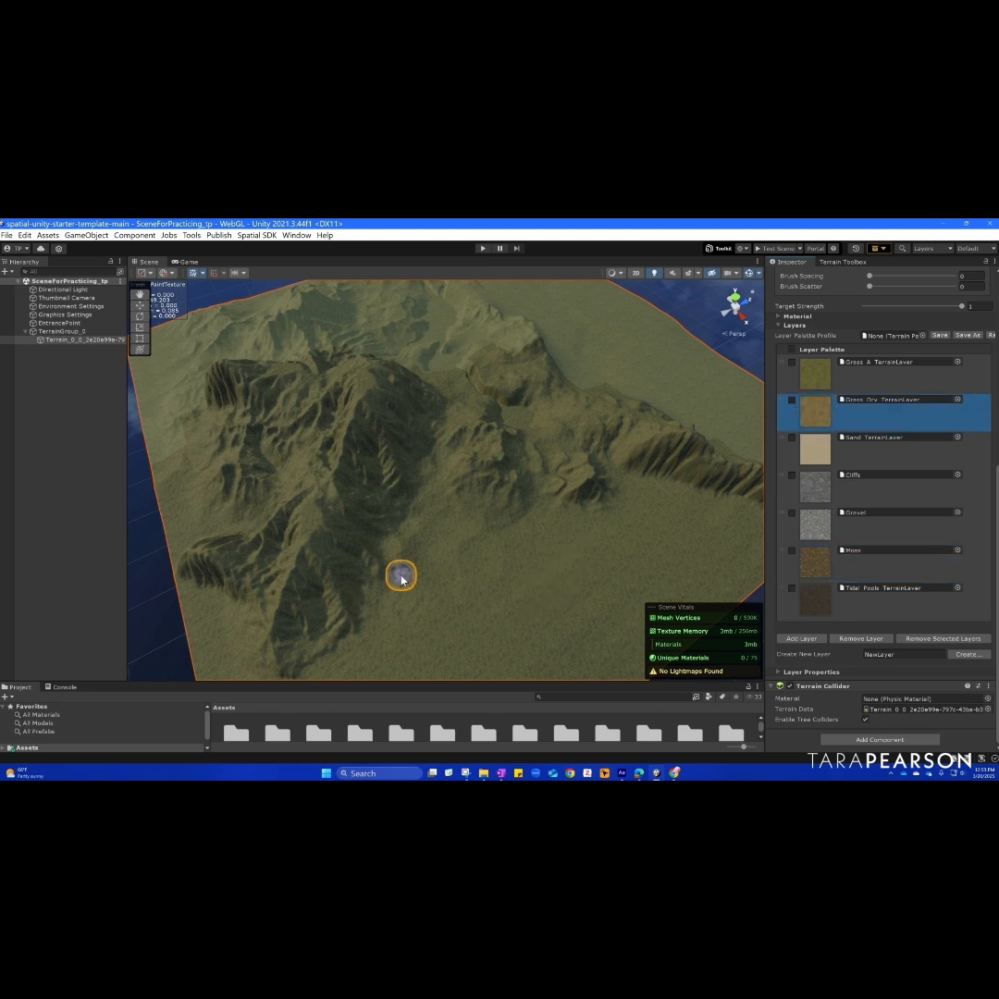
pyautogui.moveTo(406, 568); pyautogui.dragTo(441, 566)
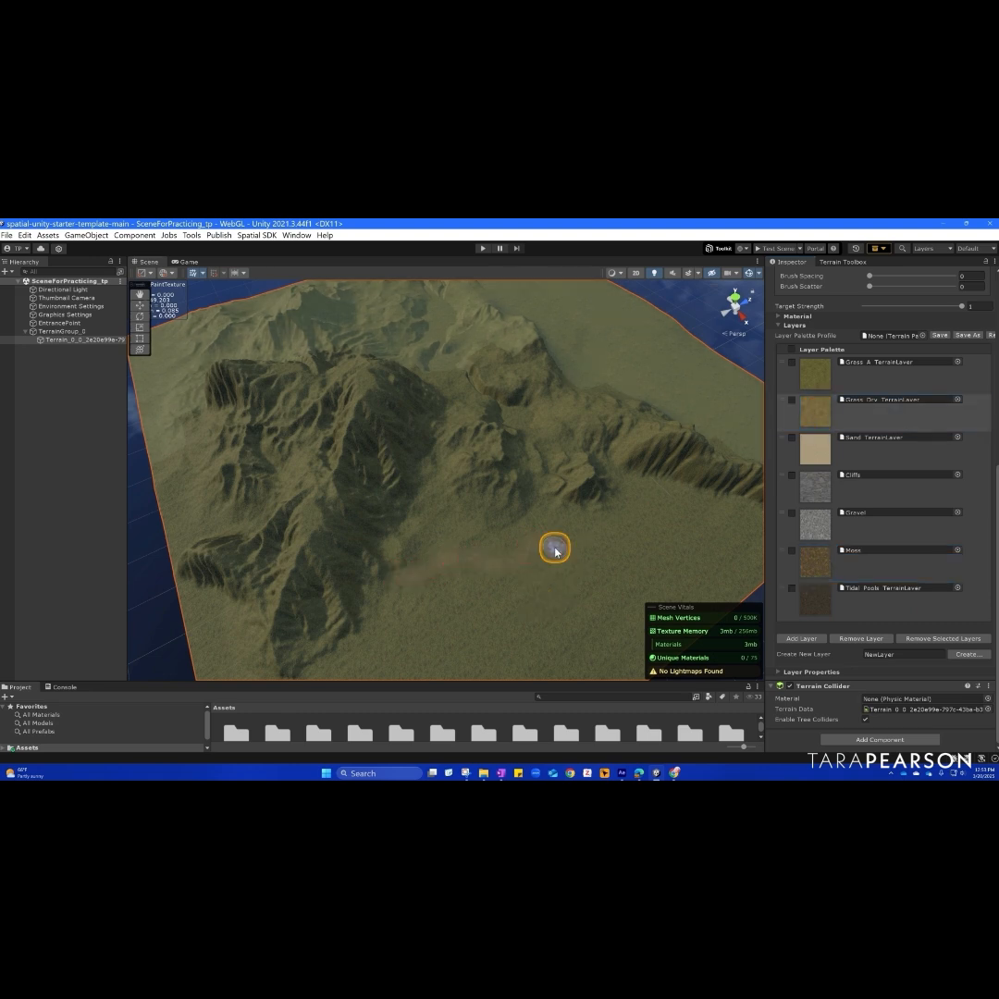
pyautogui.moveTo(651, 539); pyautogui.dragTo(547, 546)
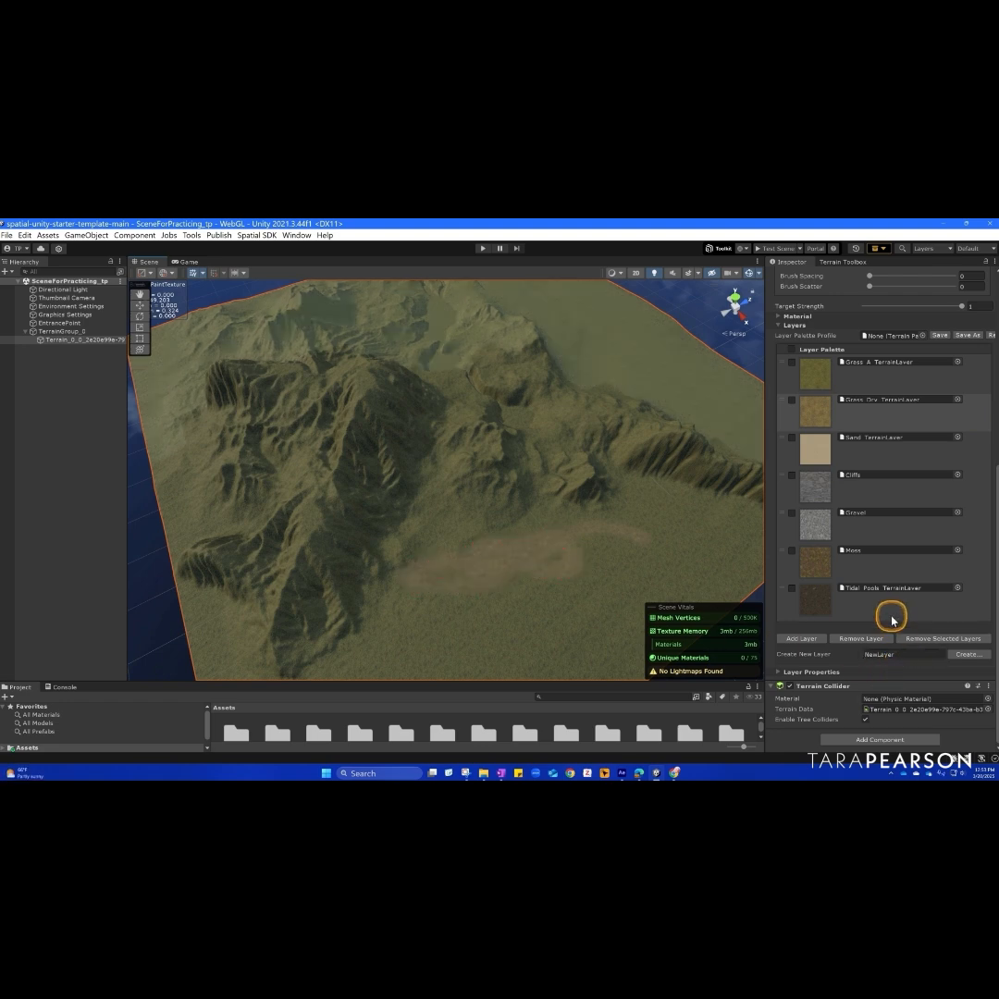
pyautogui.click(779, 674)
pyautogui.scroll(-3, 887, 684)
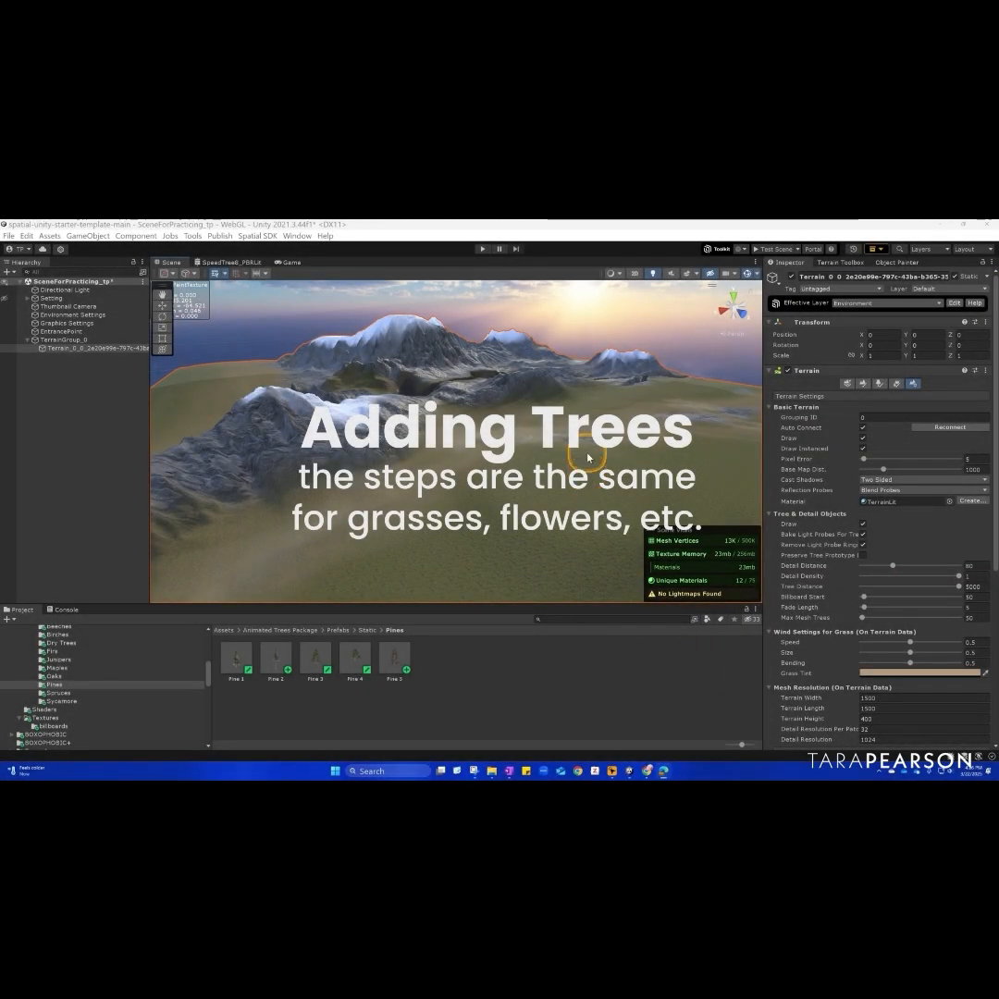
# Select the terrain tile inside TerrainGroup_0 and switch its terrain tool to Paint Trees.
pyautogui.click(100, 347)
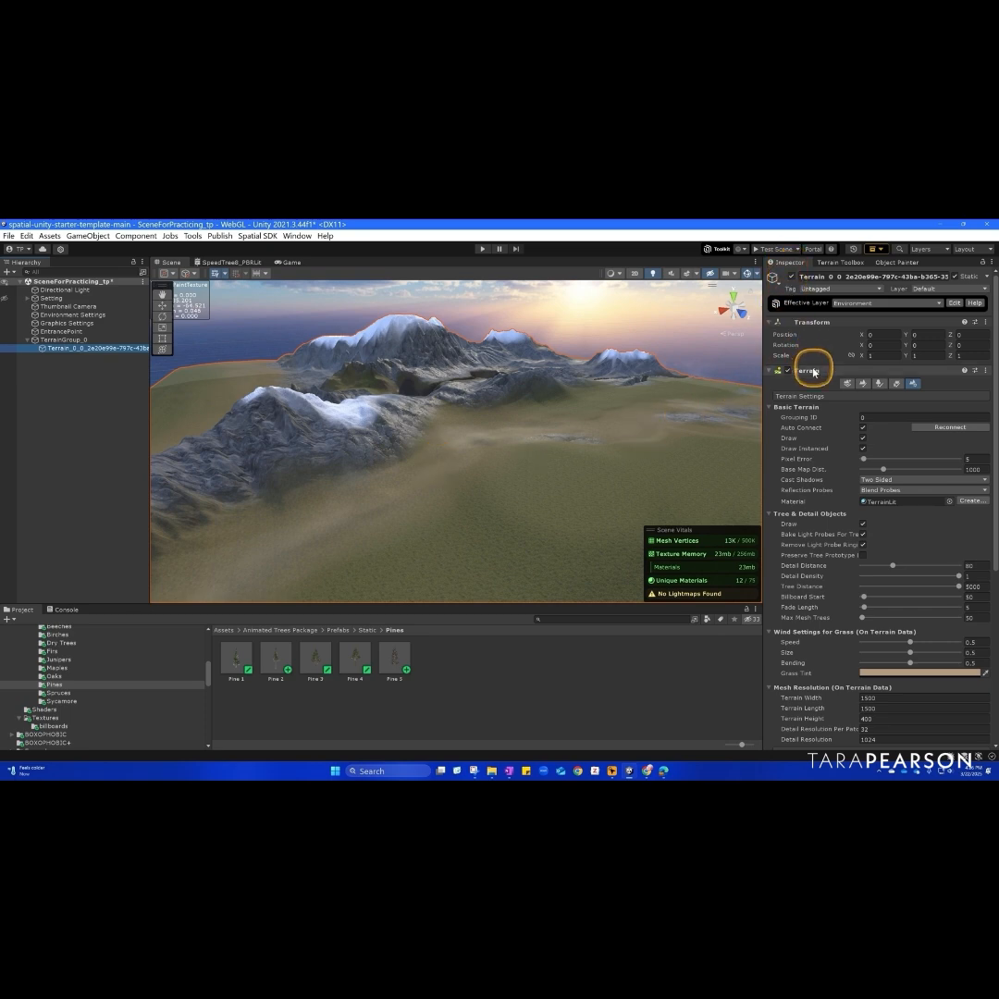
pyautogui.click(880, 381)
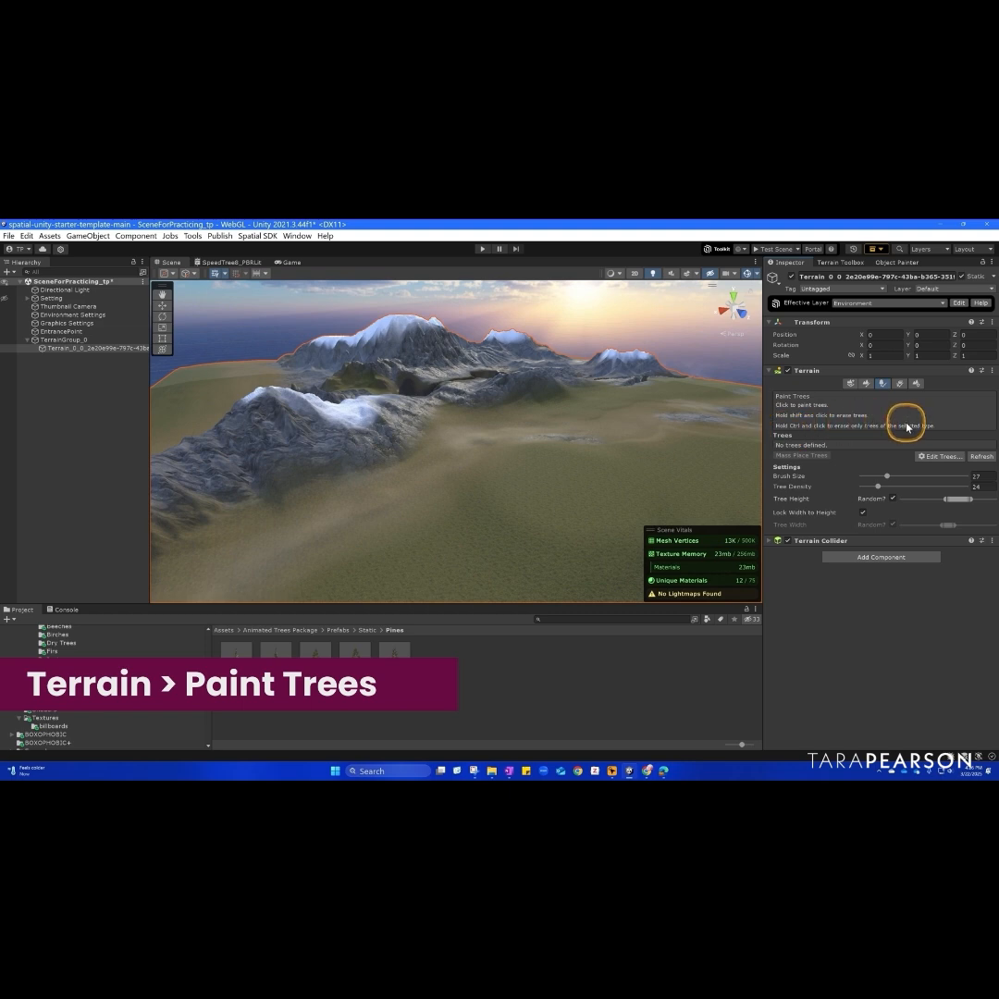
# Add the Pine 2 prefab from the static Pines folder to the terrain's tree palette.
pyautogui.click(944, 456)
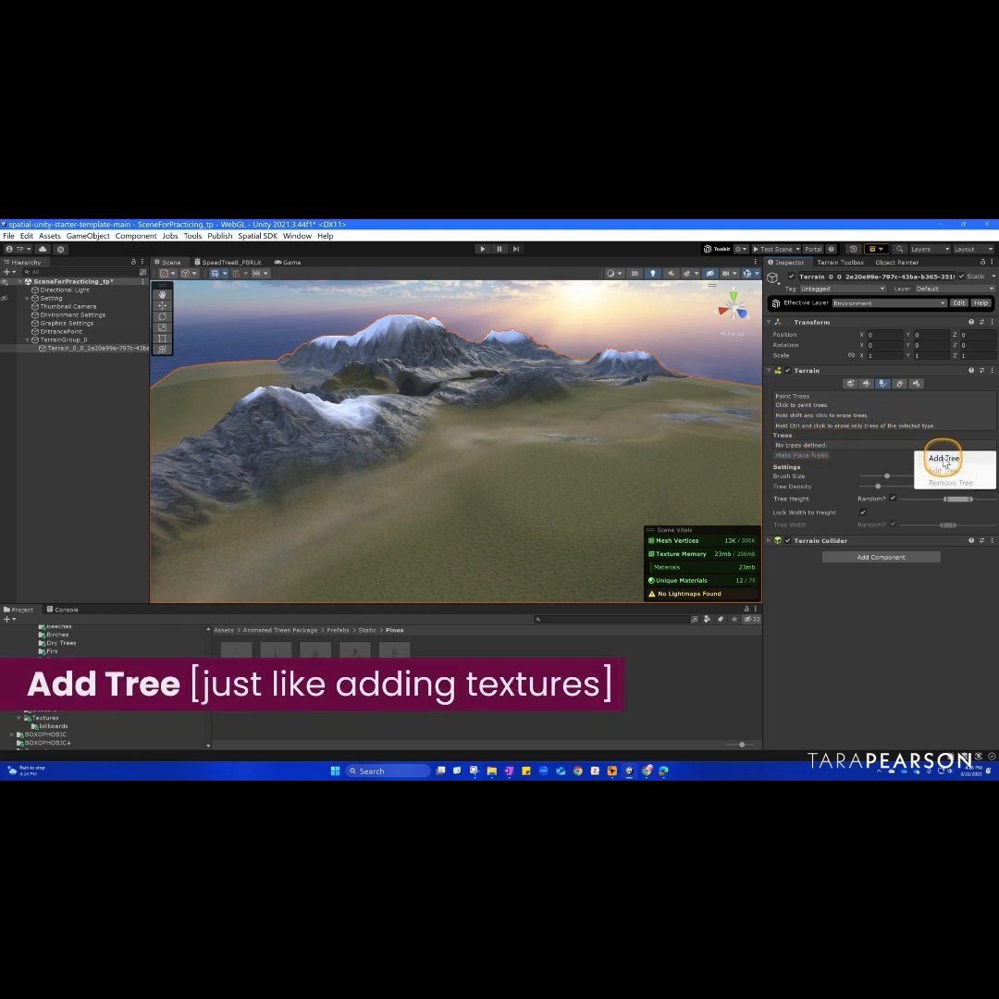
pyautogui.click(943, 458)
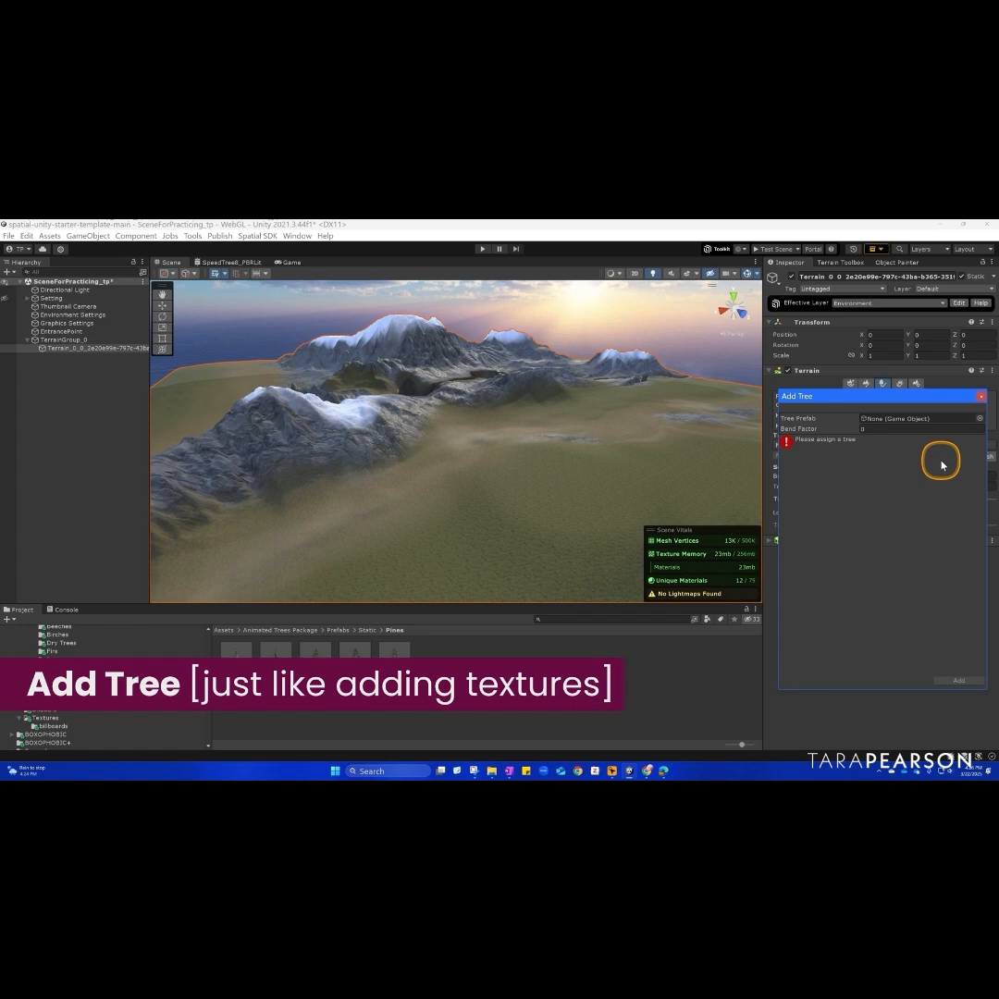
pyautogui.click(979, 419)
pyautogui.scroll(-3, 841, 500)
pyautogui.scroll(3, 858, 476)
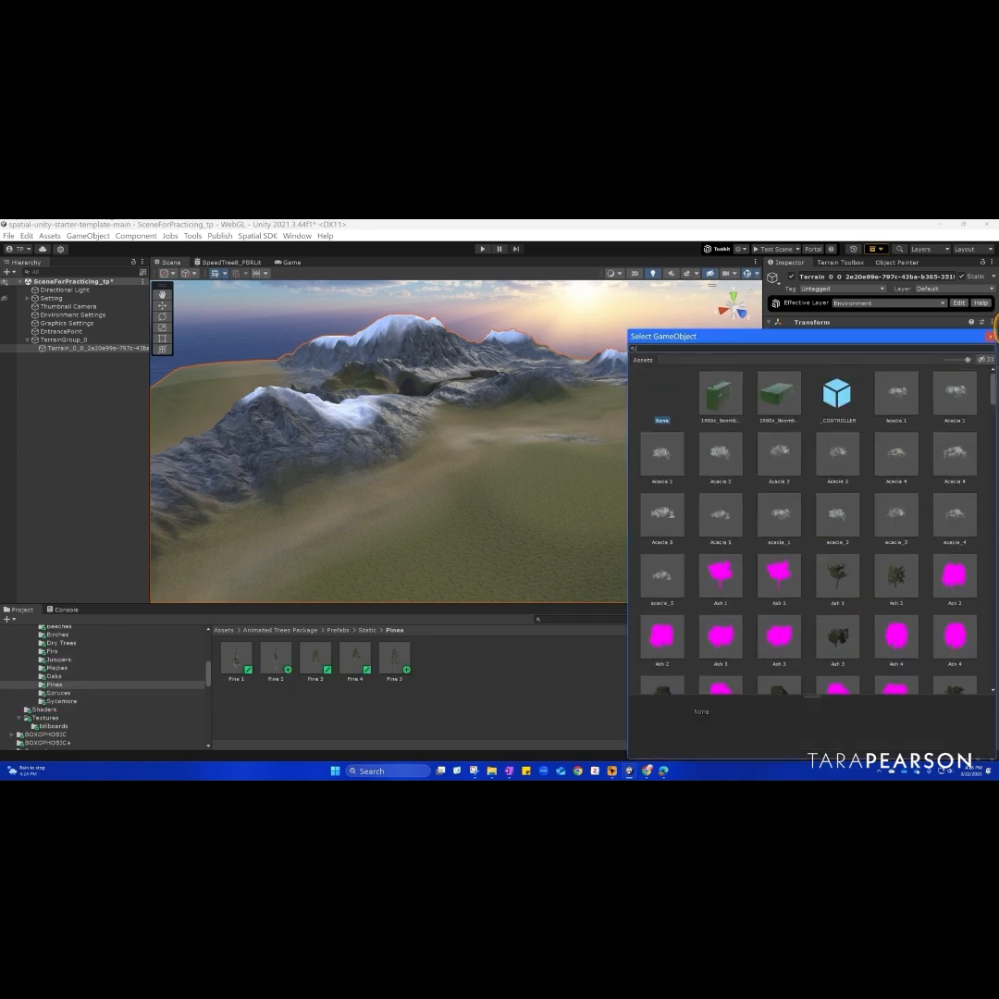
pyautogui.click(990, 338)
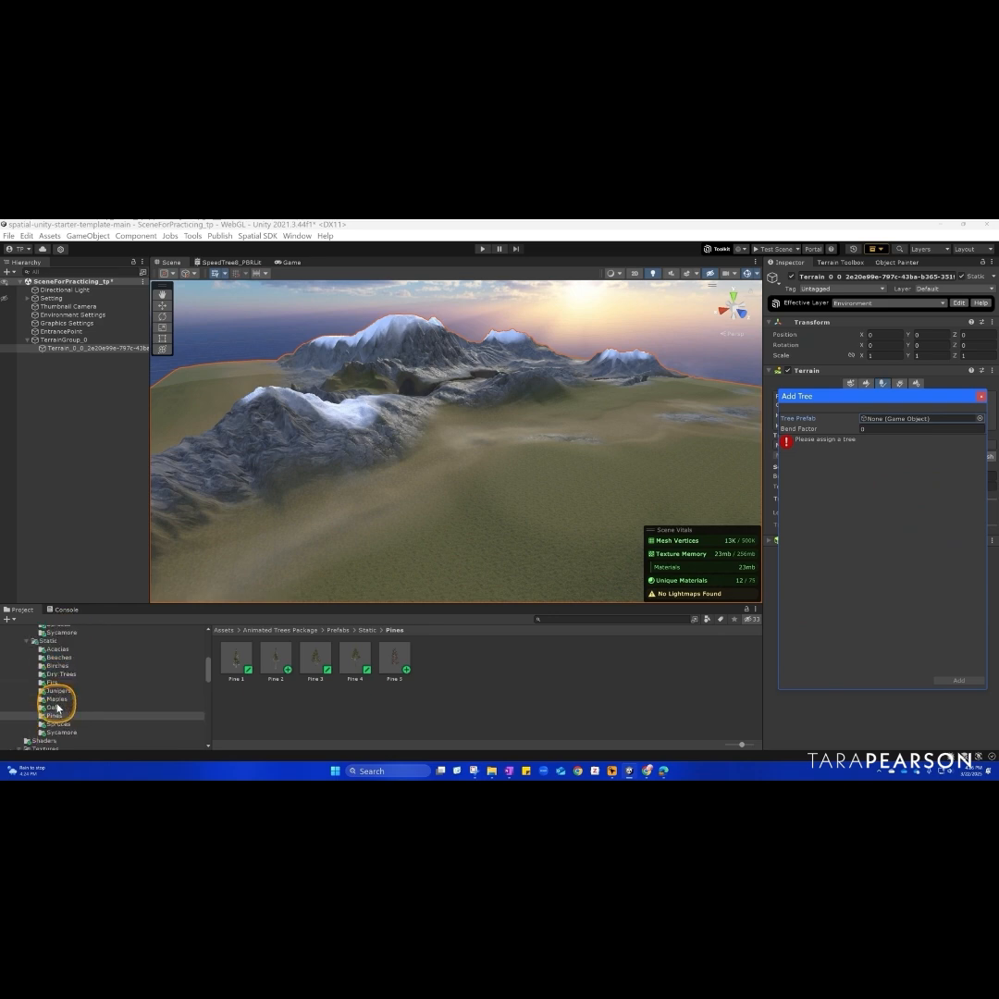
pyautogui.click(53, 685)
pyautogui.moveTo(274, 664); pyautogui.dragTo(917, 422)
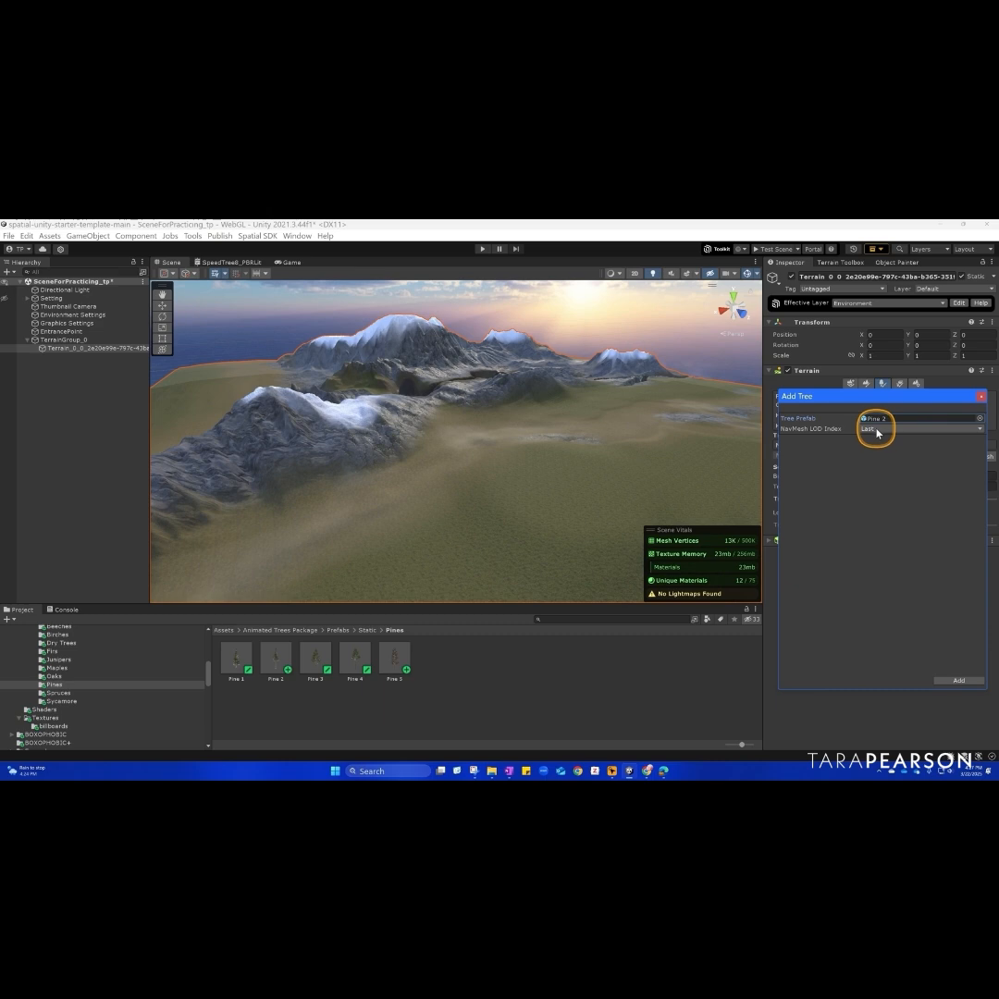
pyautogui.click(960, 681)
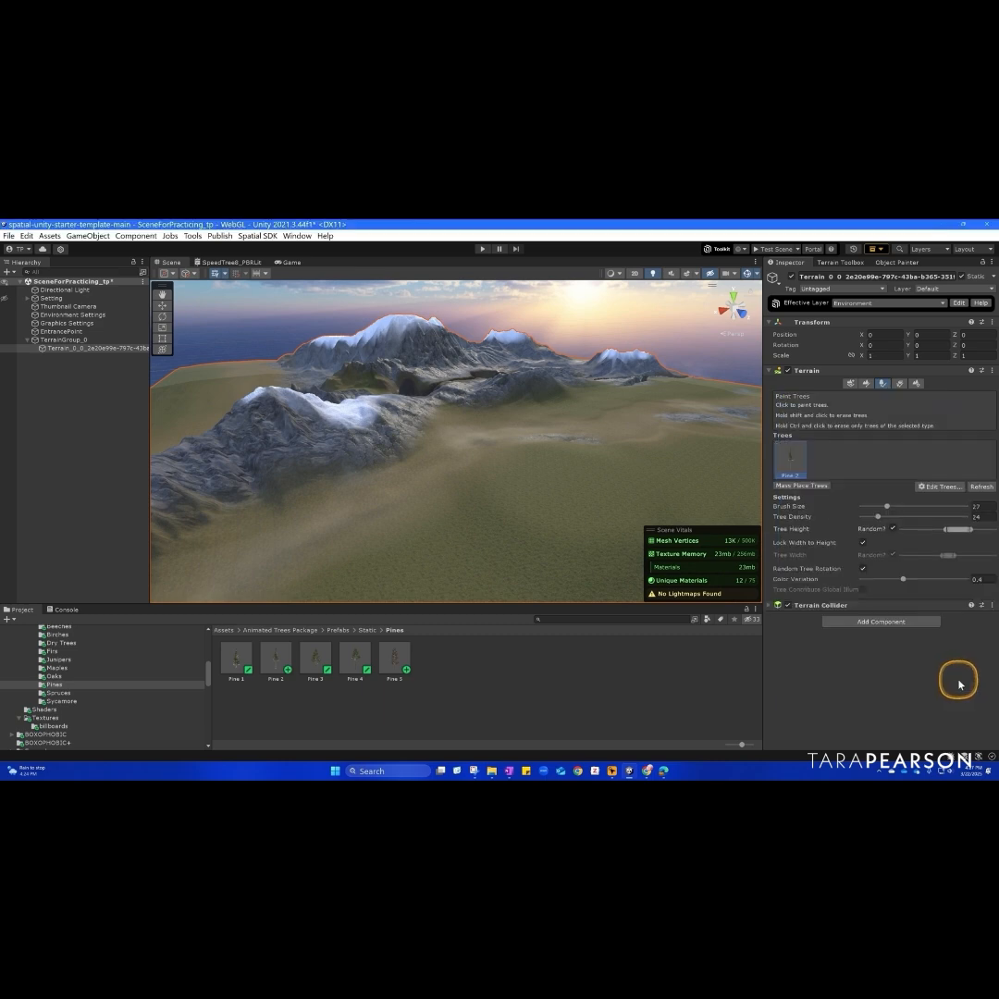
# Paint two Pine 2 clusters on the flat ground with brush size 106 and tree density 20, then mass-place more trees, keeping existing ones.
pyautogui.moveTo(885, 504); pyautogui.dragTo(904, 506)
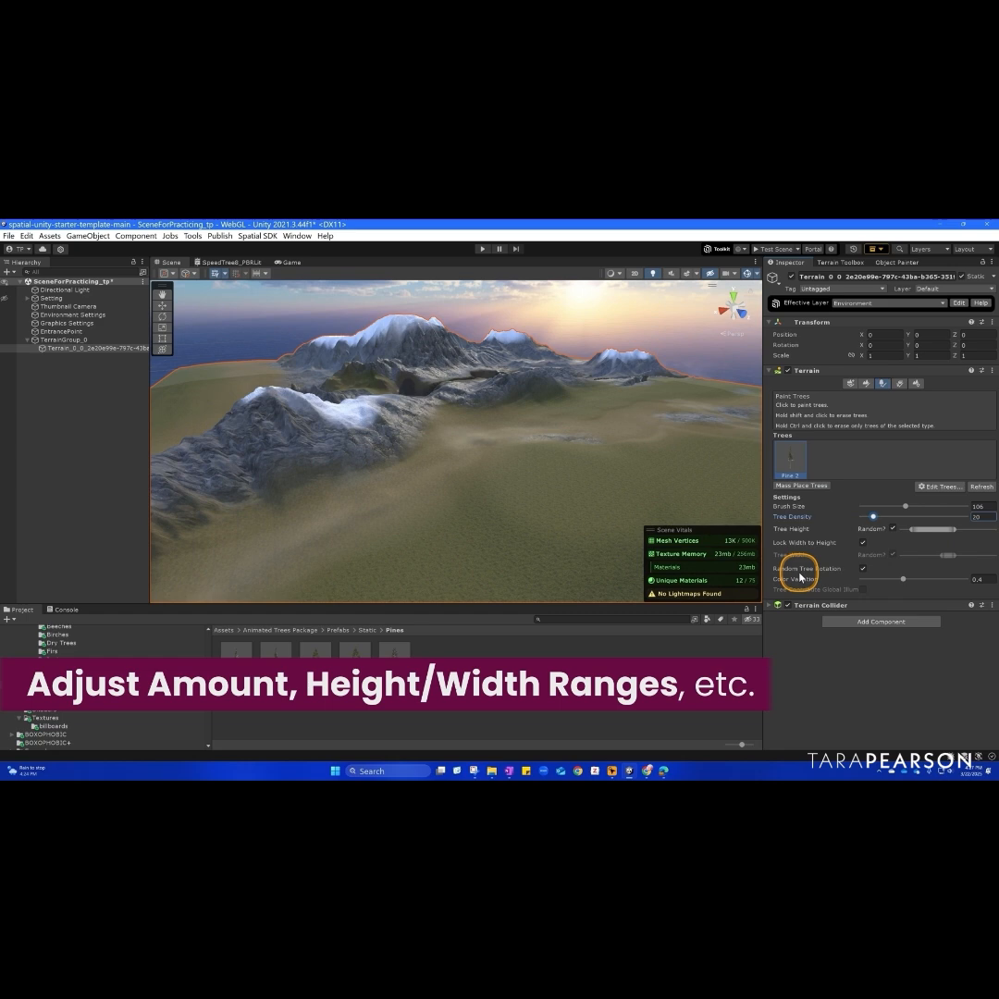
pyautogui.click(692, 479)
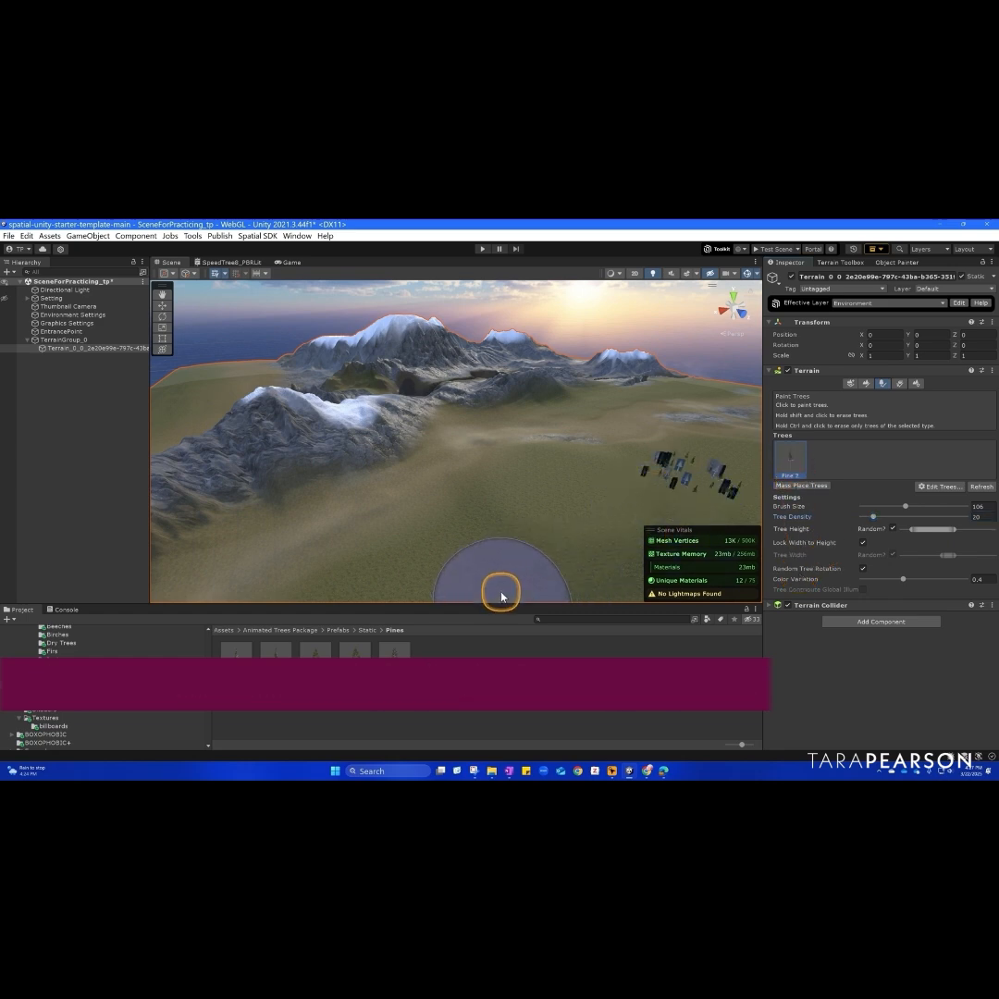
pyautogui.click(502, 590)
pyautogui.click(791, 484)
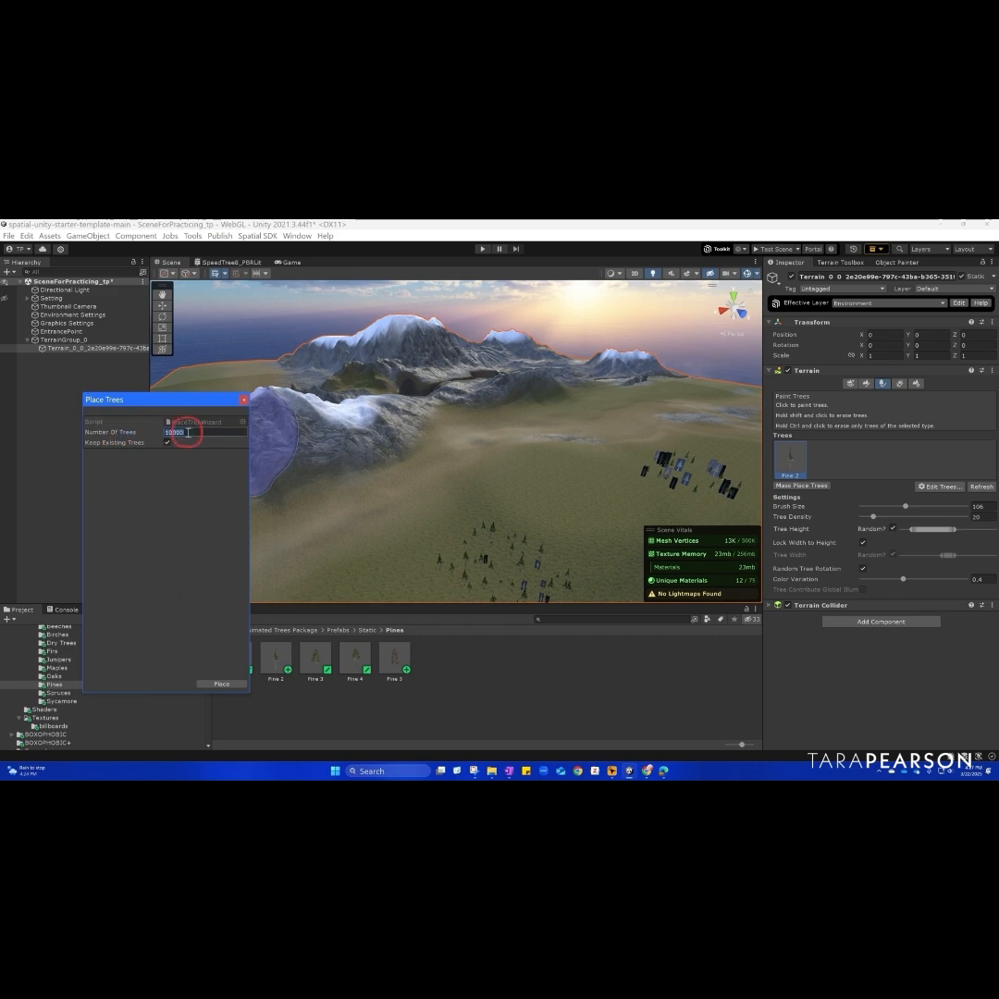
pyautogui.click(220, 685)
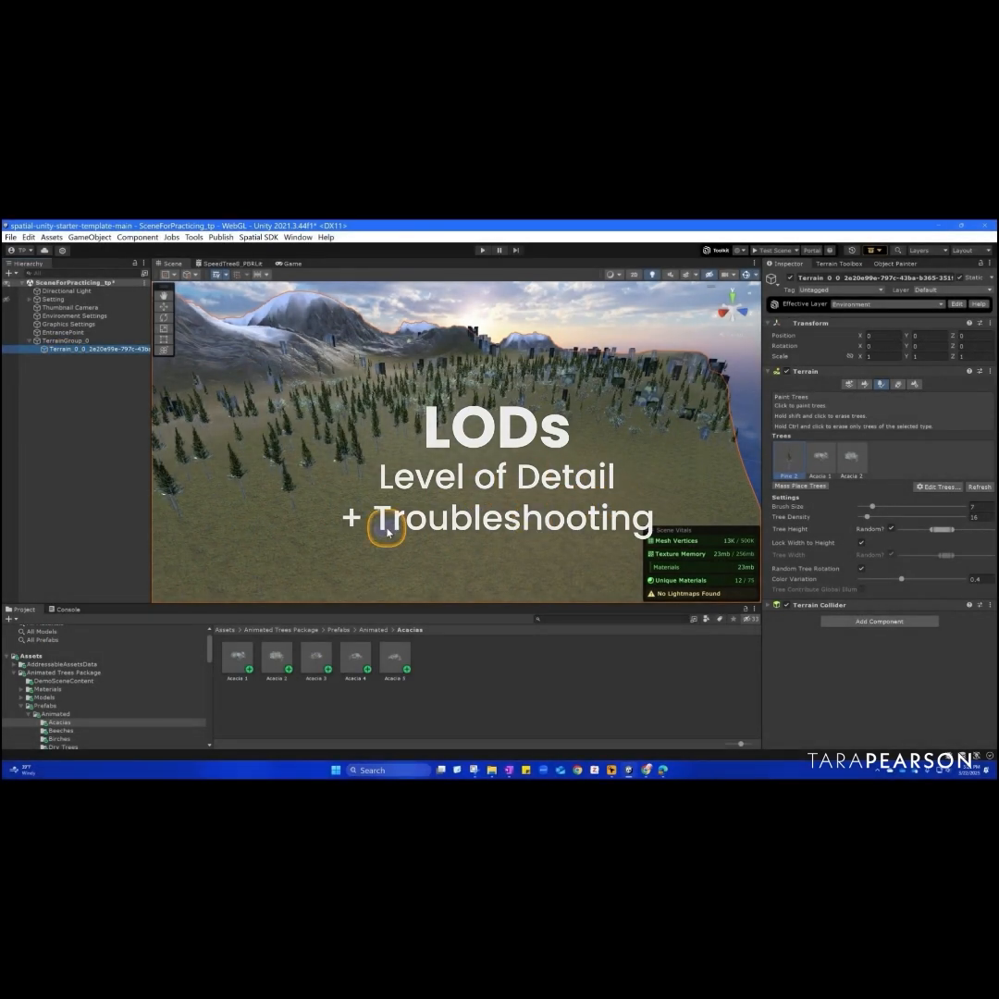
# Add the Acacia 3 prefab from the animated Acacias folder to the terrain's tree palette.
pyautogui.click(937, 487)
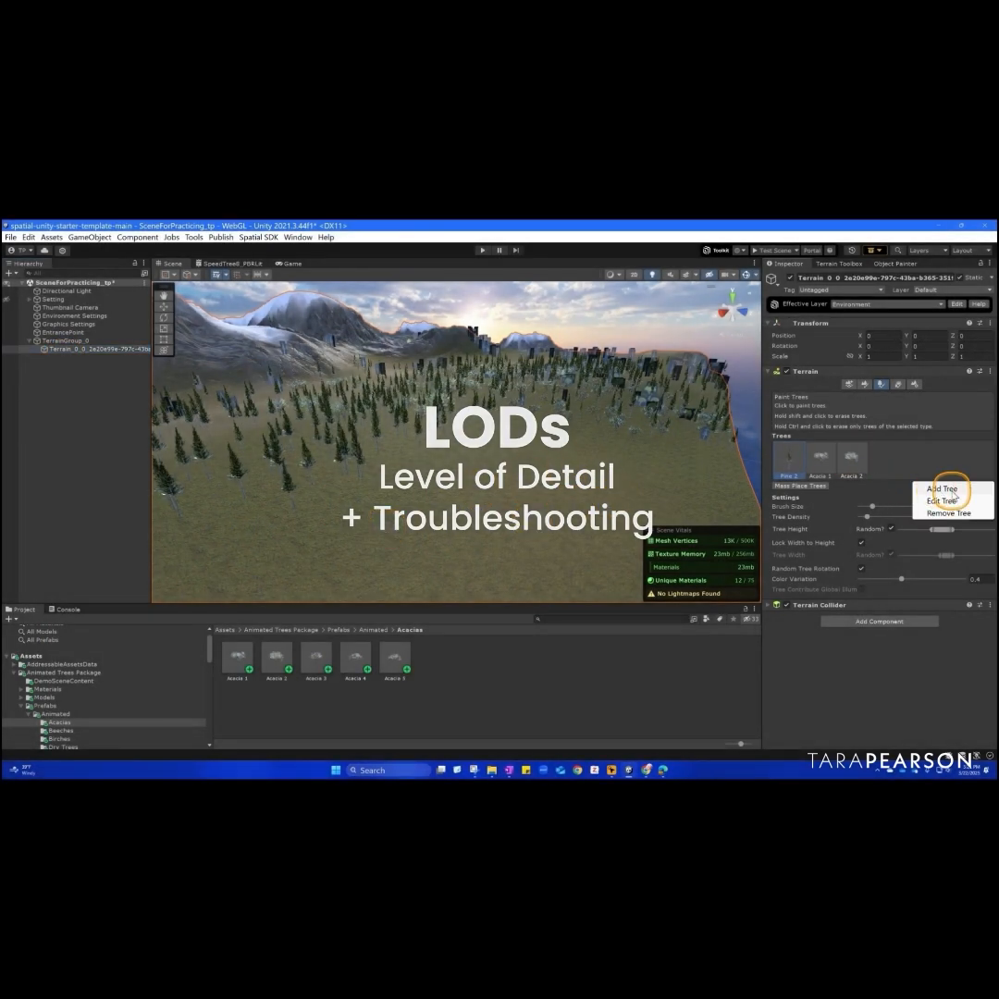
pyautogui.click(943, 489)
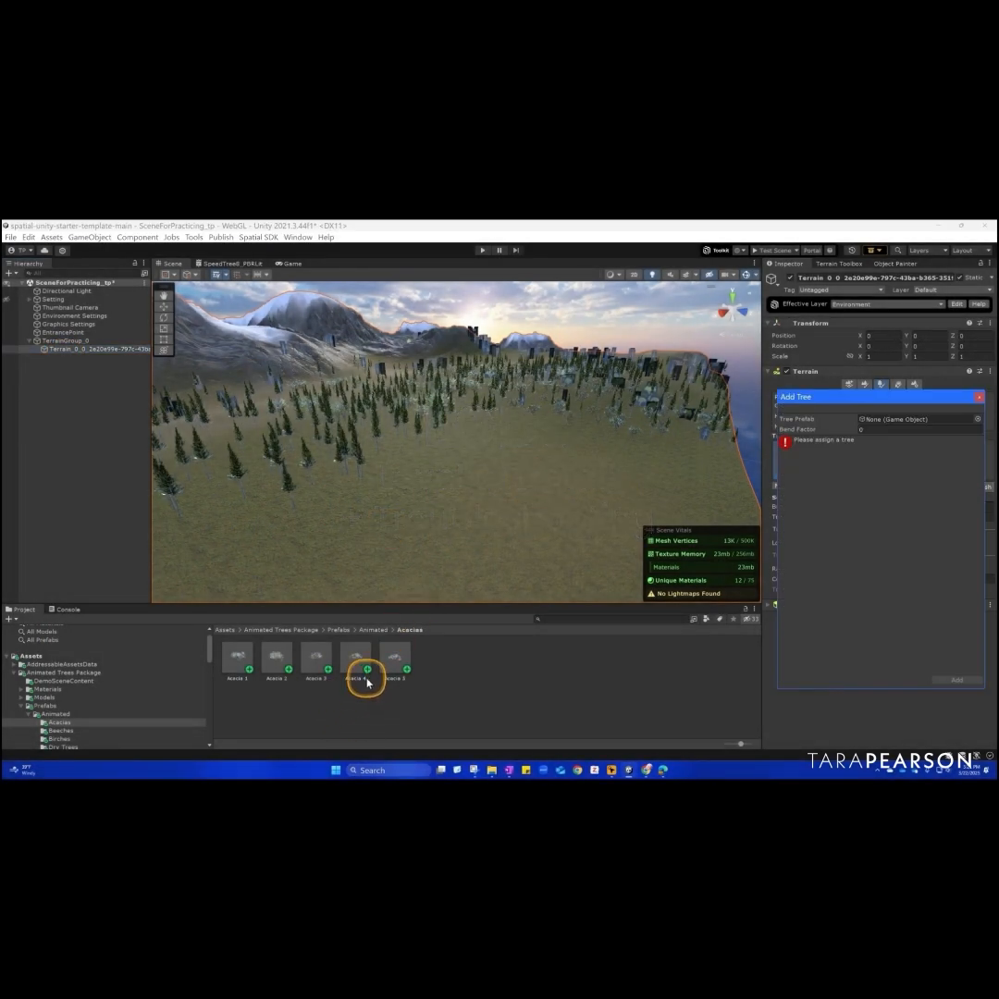
pyautogui.moveTo(321, 665); pyautogui.dragTo(316, 659)
pyautogui.moveTo(613, 663); pyautogui.dragTo(916, 419)
pyautogui.click(935, 683)
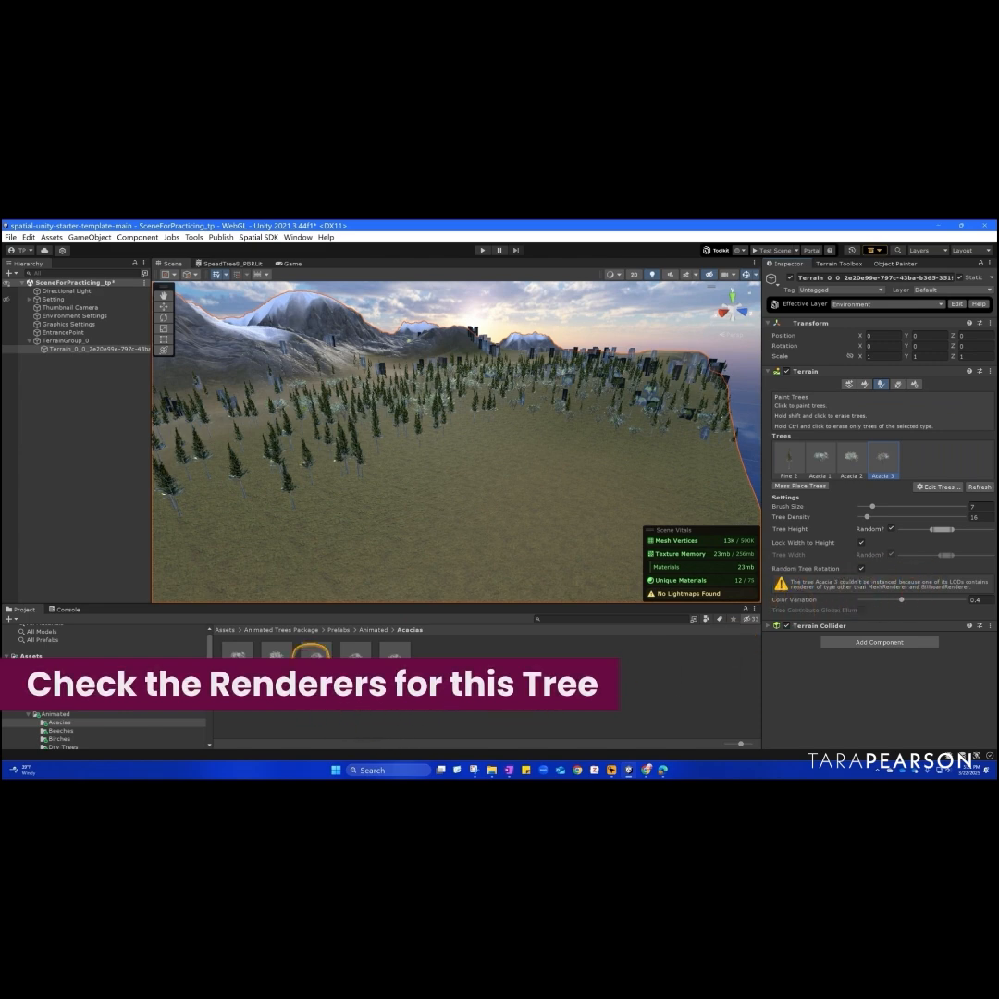
# Open the Acacia 3 prefab and examine the renderer type assigned to each level in its LOD Group.
pyautogui.doubleClick(314, 655)
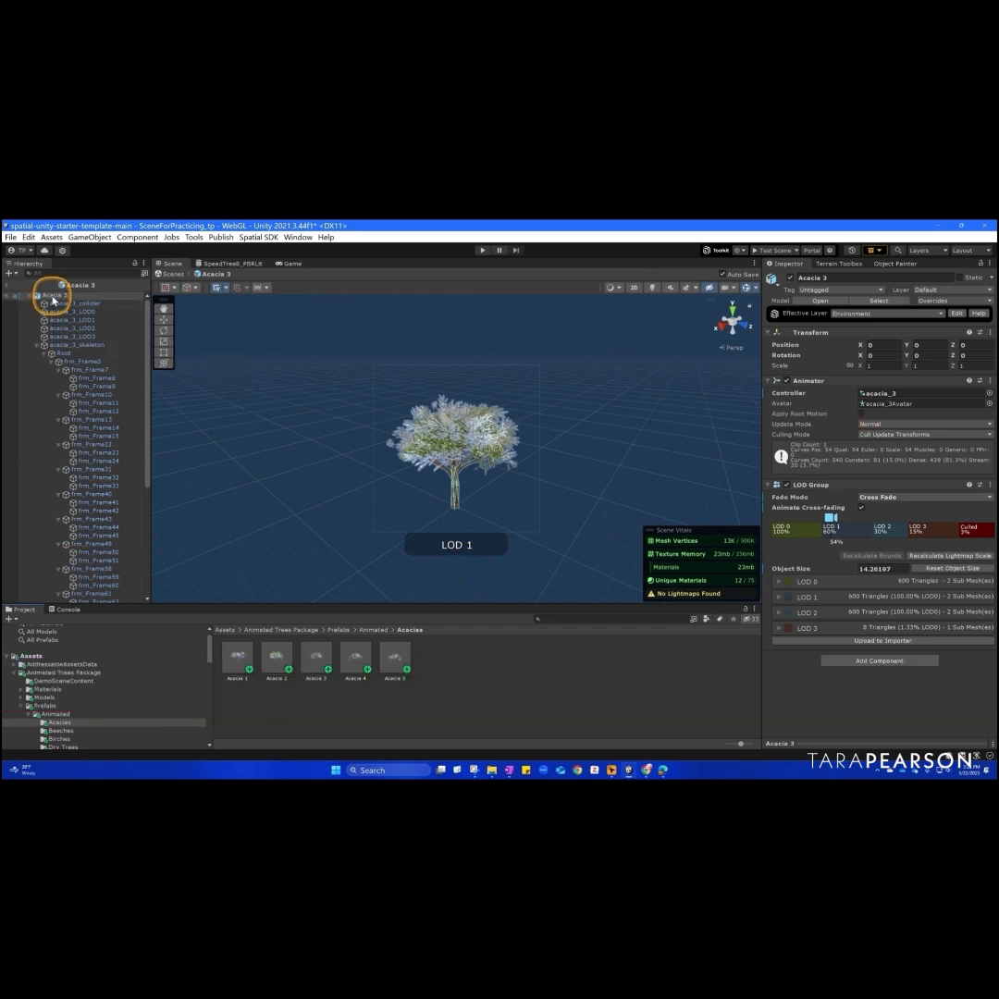
pyautogui.click(777, 629)
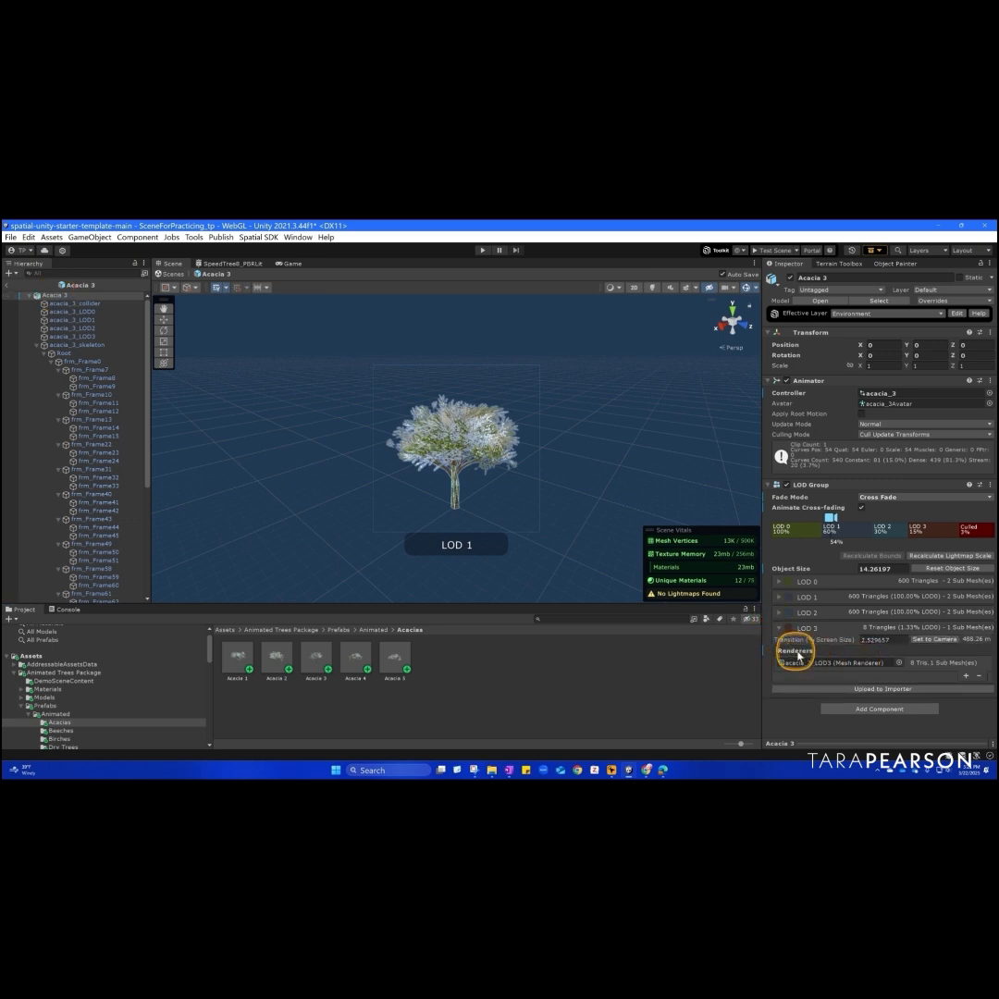
pyautogui.click(778, 630)
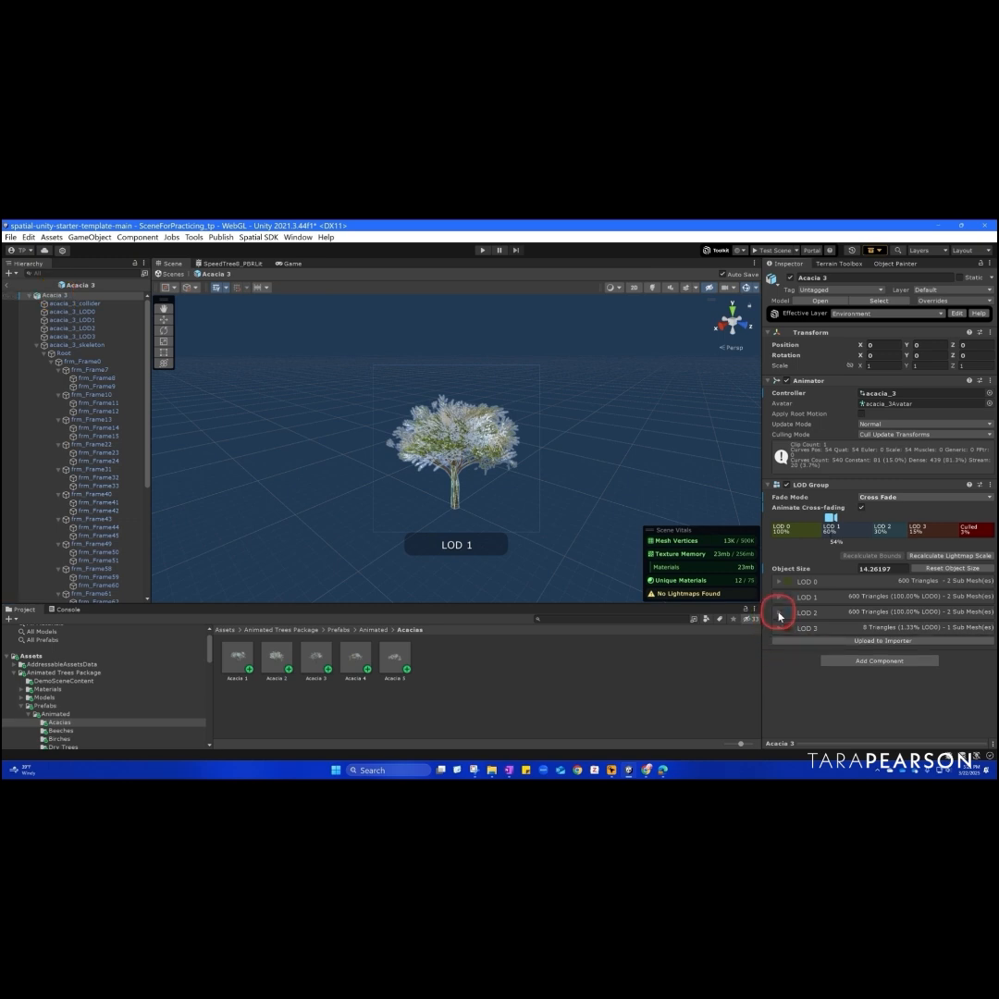
pyautogui.click(778, 613)
pyautogui.click(778, 598)
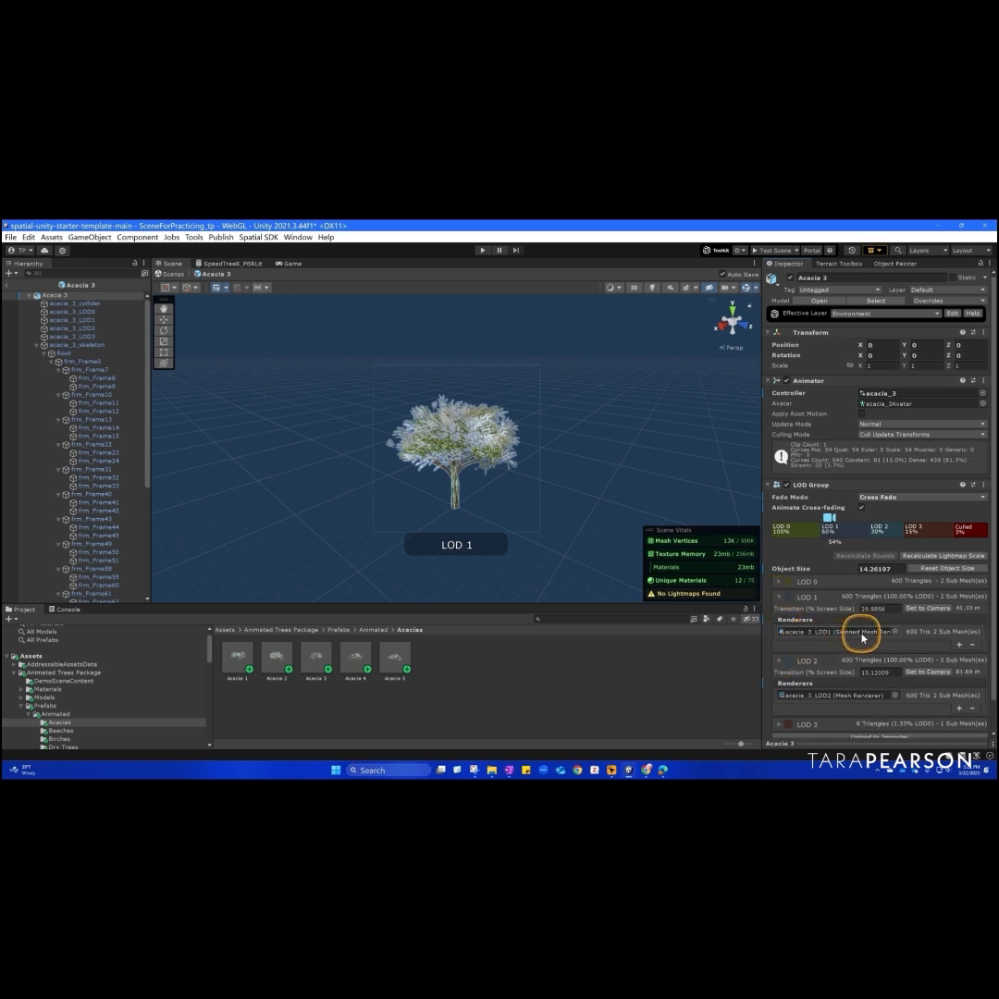
pyautogui.click(778, 581)
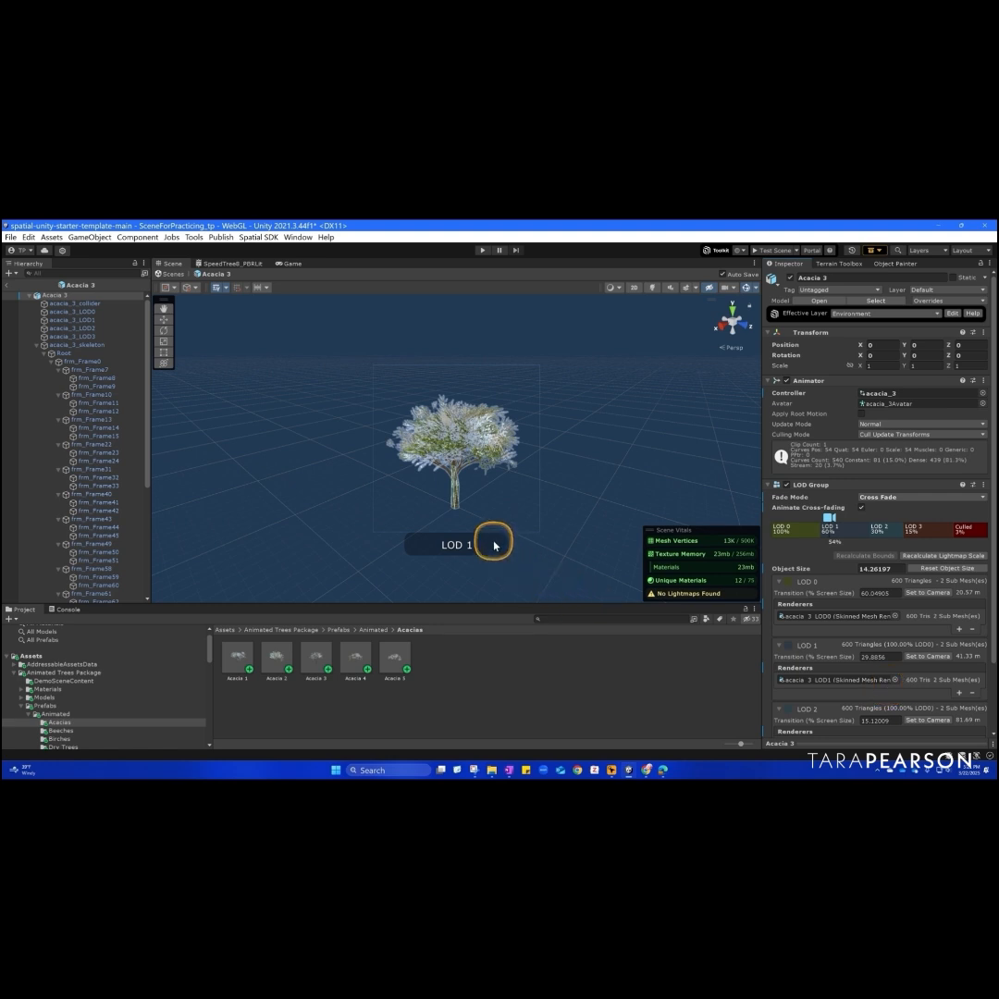
# Remove the Skinned Mesh Renderer component from acacia_3_LOD1.
pyautogui.click(67, 321)
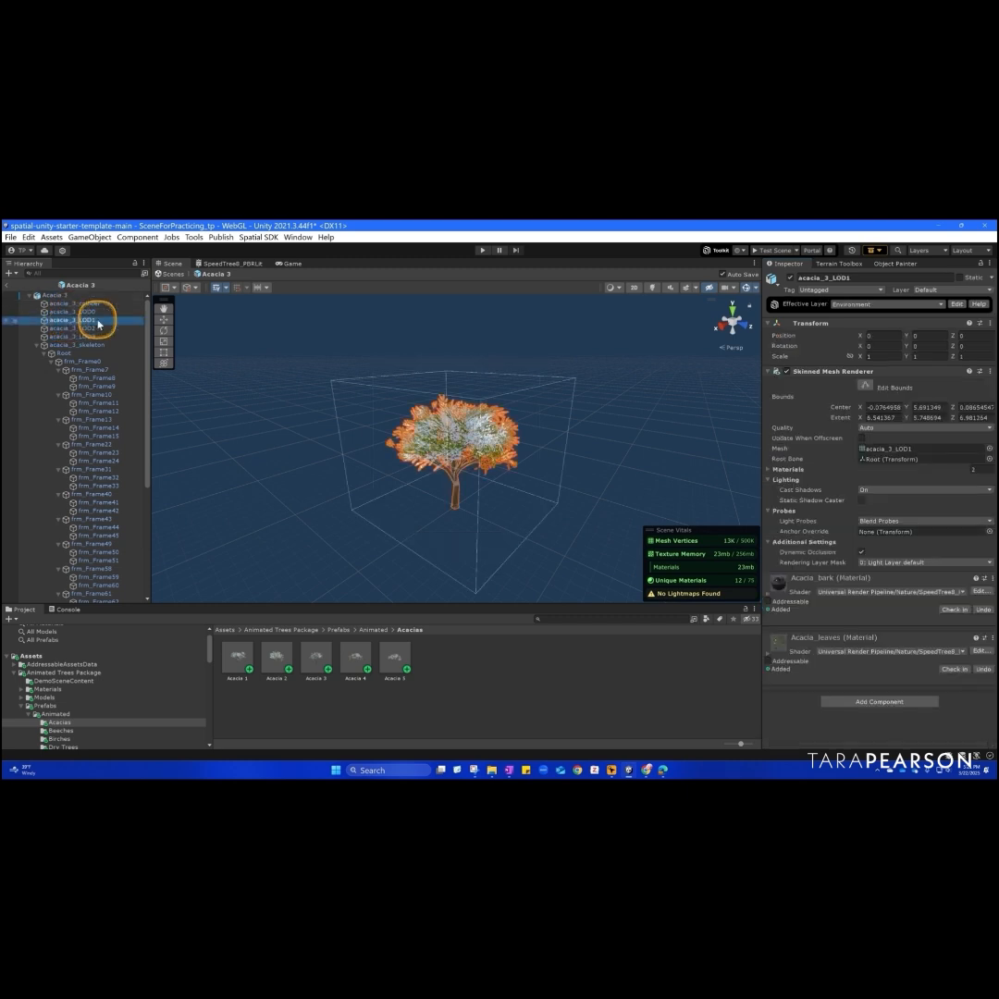
pyautogui.click(989, 371)
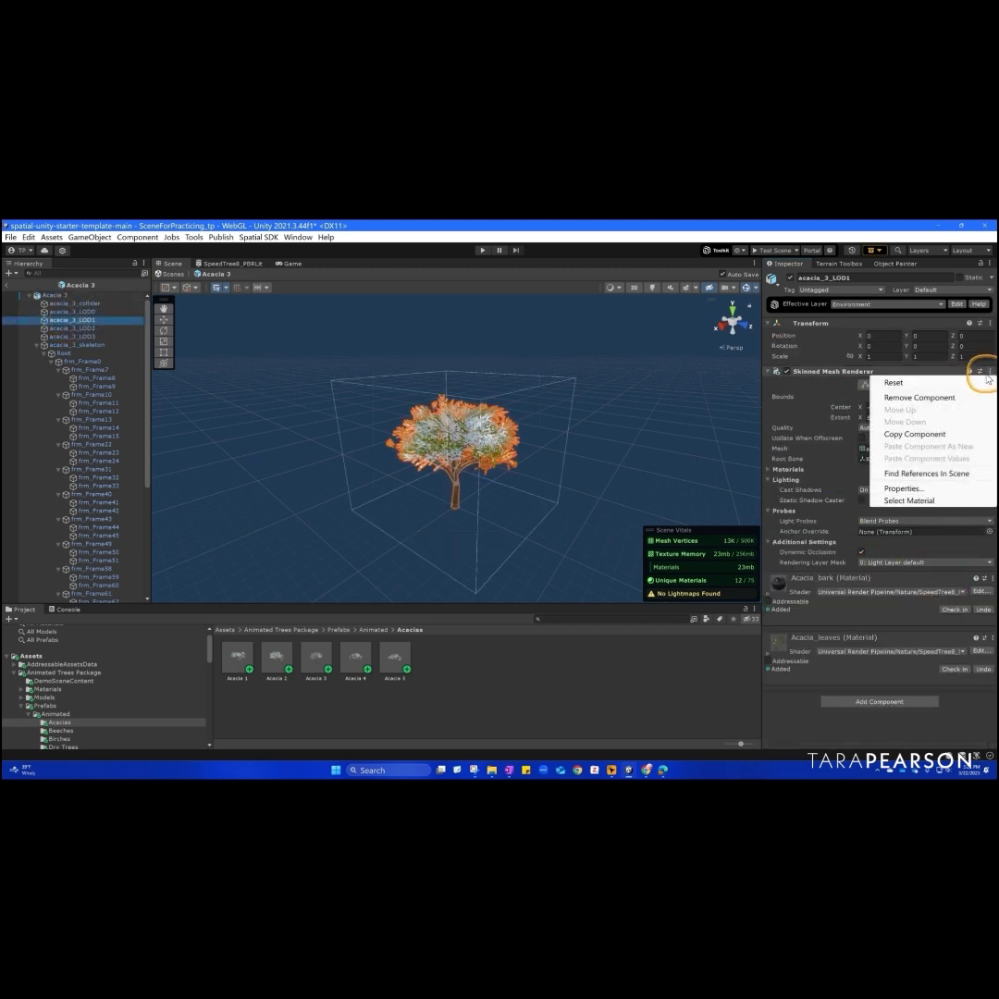
pyautogui.click(893, 398)
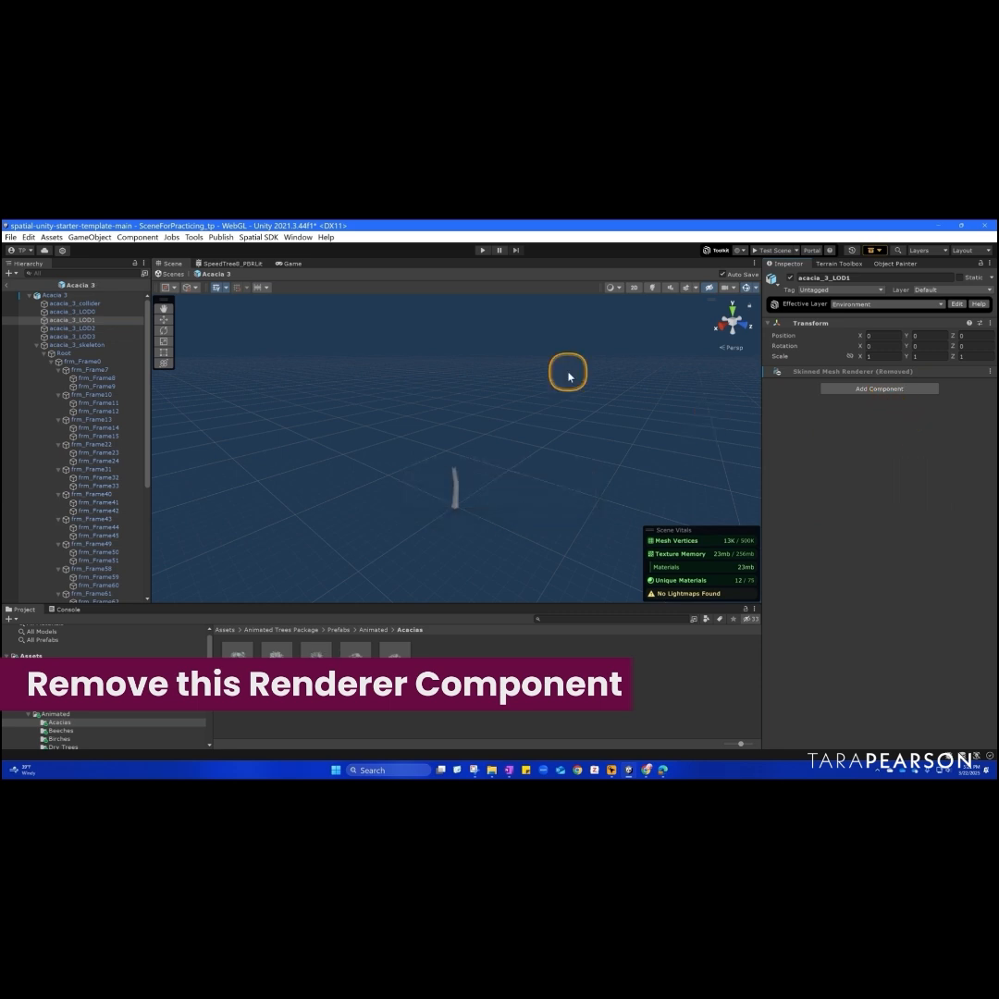
# Add a Mesh Filter component to acacia_3_LOD1 and assign it the acacia_3_LOD1 mesh.
pyautogui.click(136, 238)
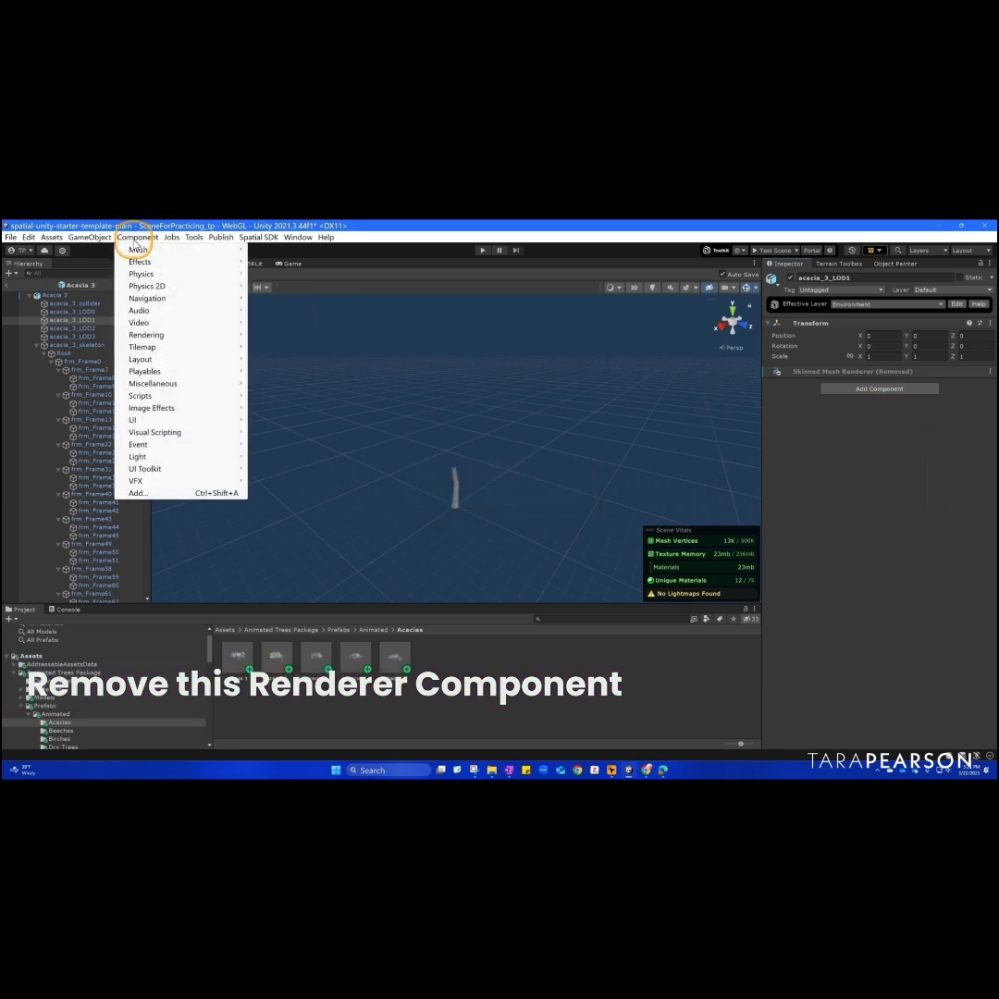
pyautogui.moveTo(218, 249)
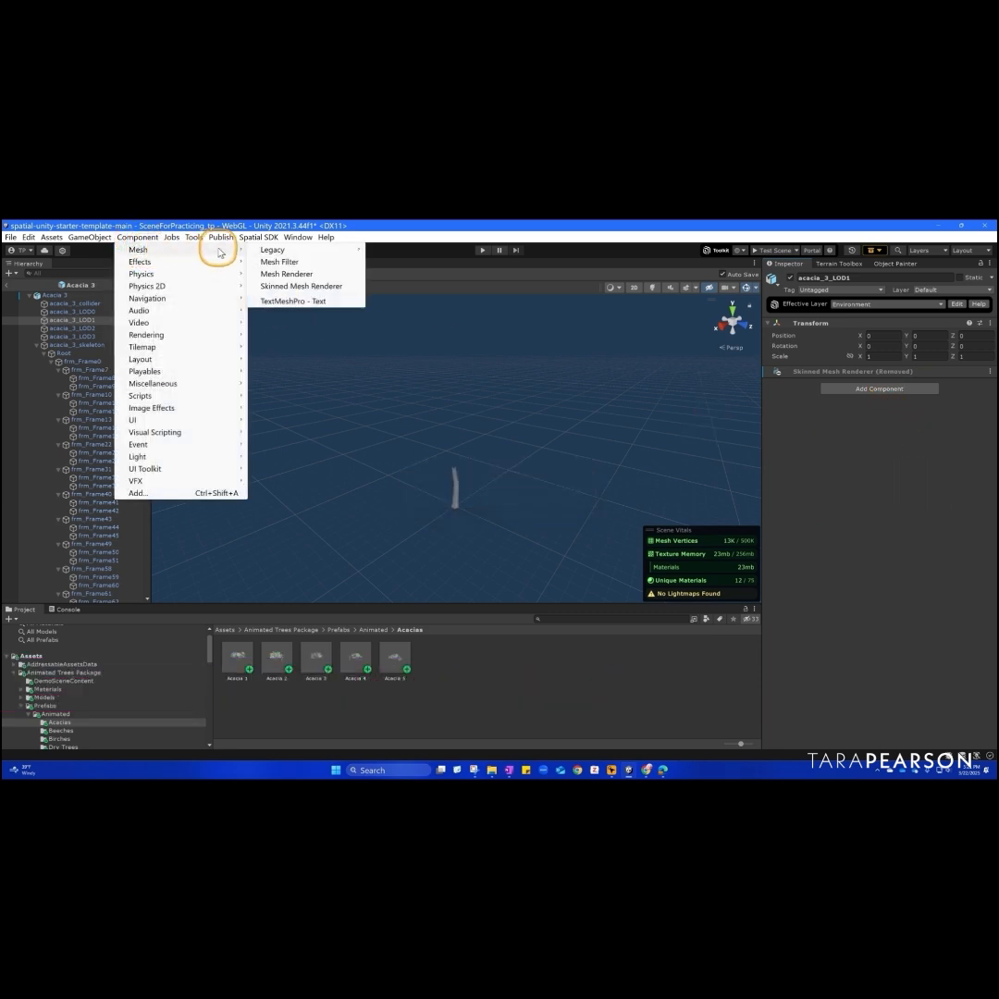
pyautogui.click(287, 262)
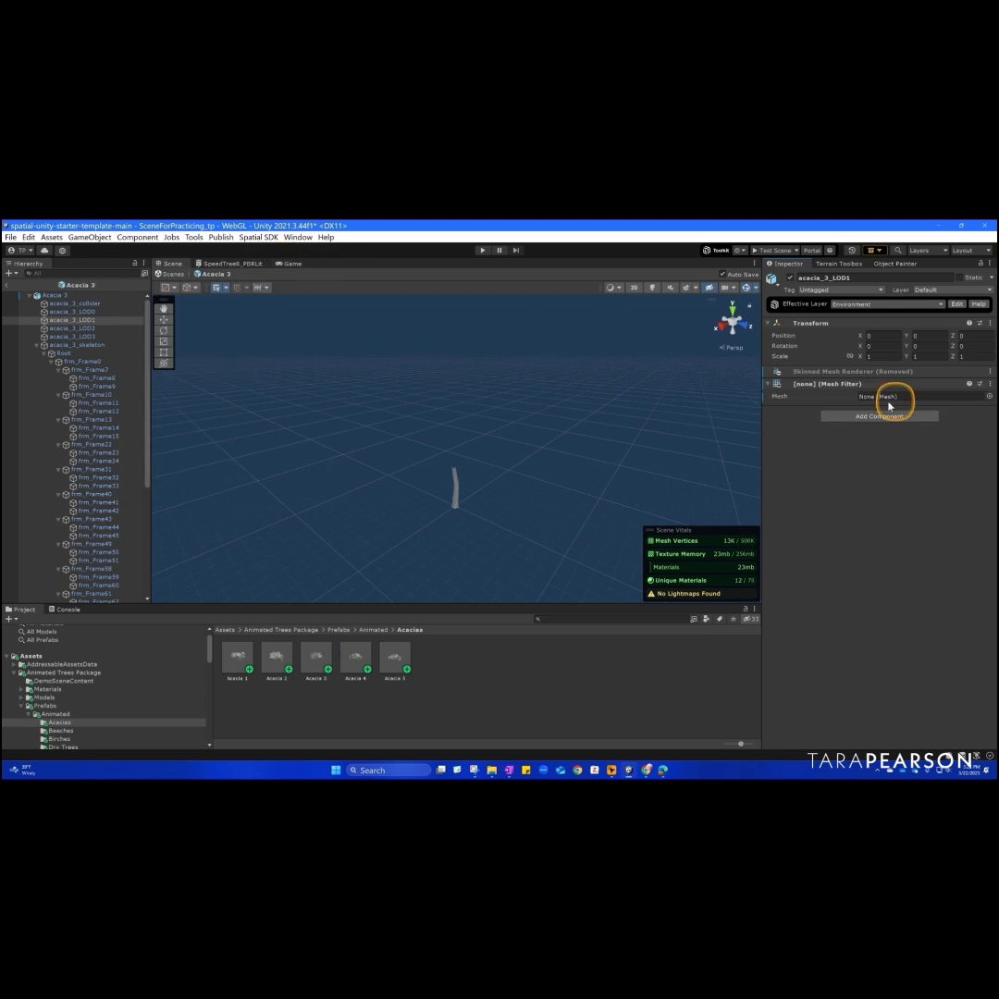
pyautogui.click(988, 397)
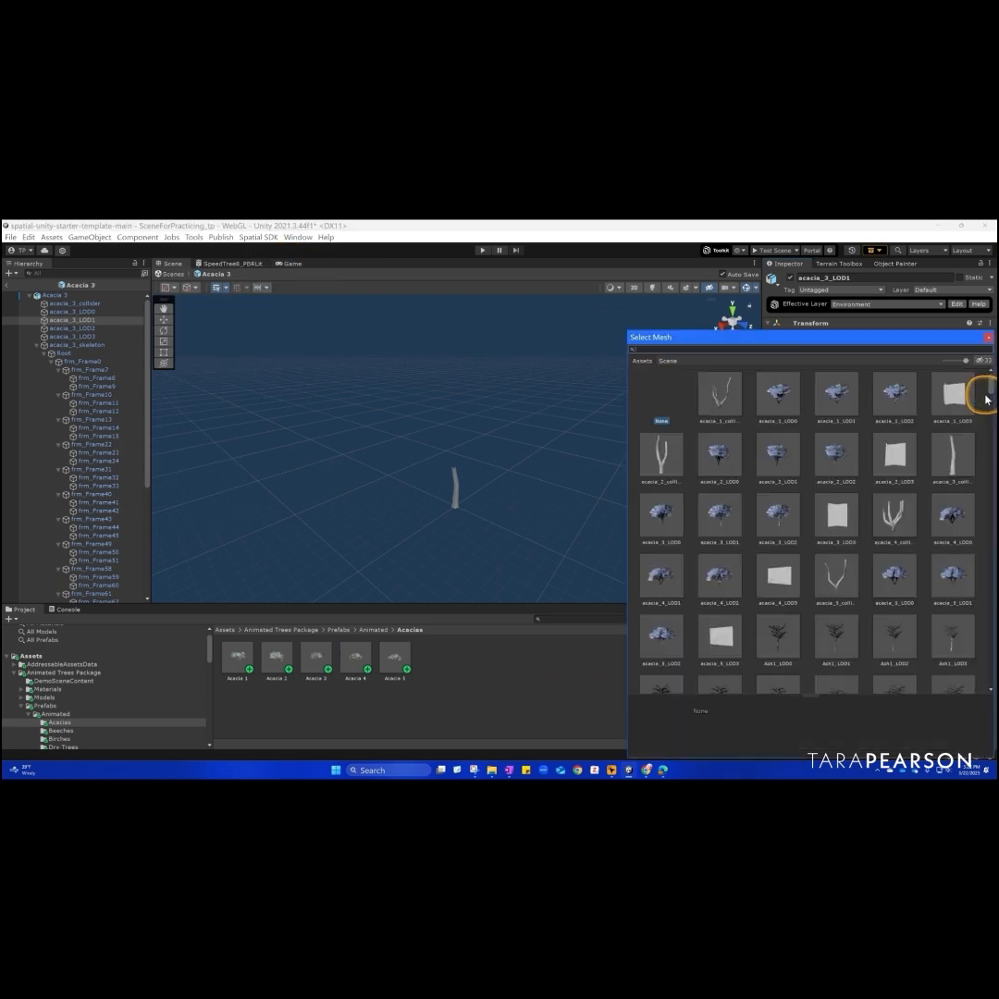
pyautogui.click(731, 519)
pyautogui.click(988, 339)
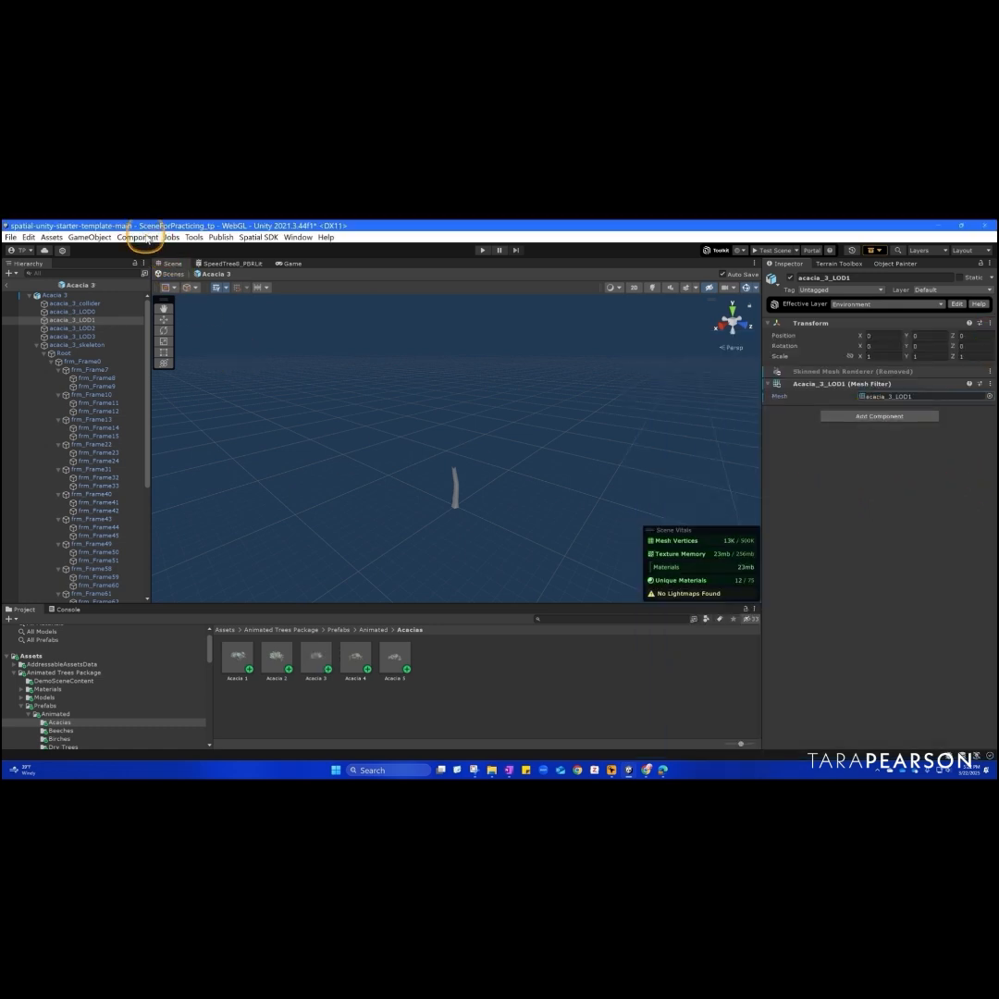
# Add a Mesh Renderer to acacia_3_LOD1 with acacia_bark as the first material and acacia_leaves as the second.
pyautogui.click(136, 238)
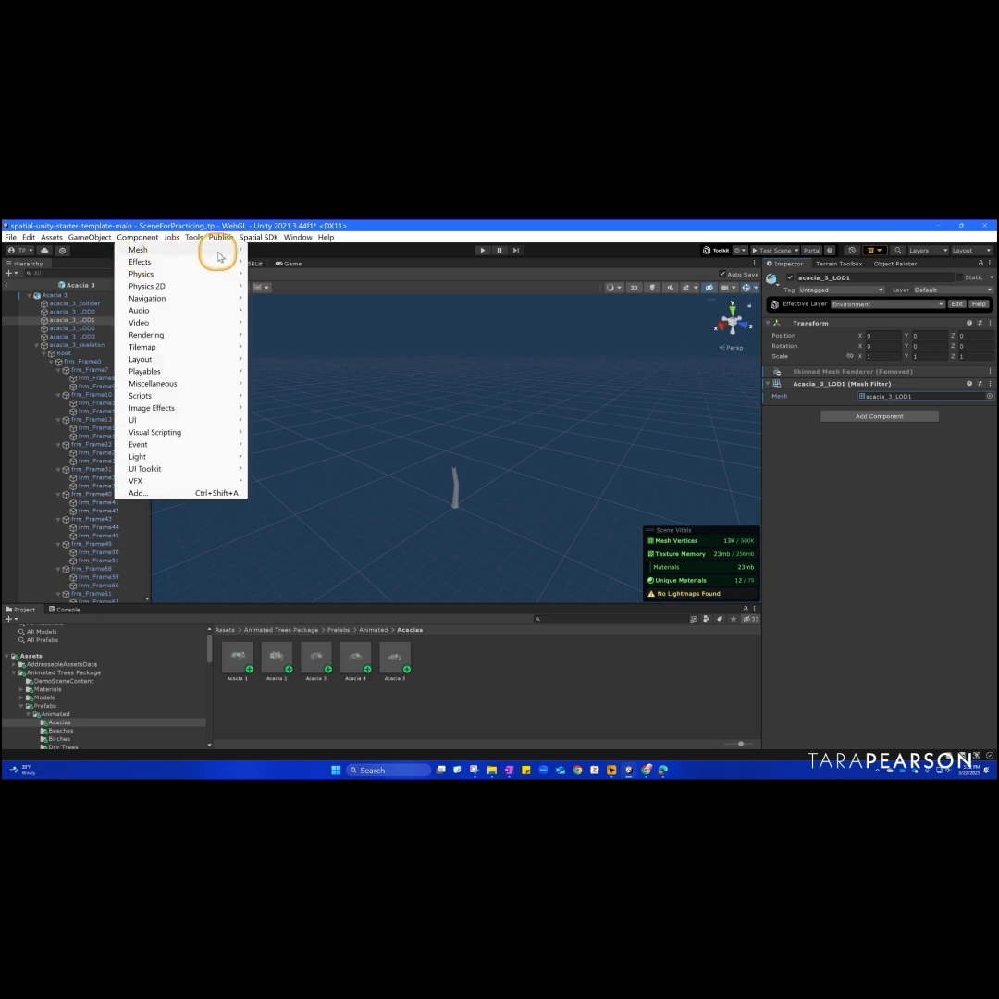
pyautogui.moveTo(205, 258)
pyautogui.click(275, 274)
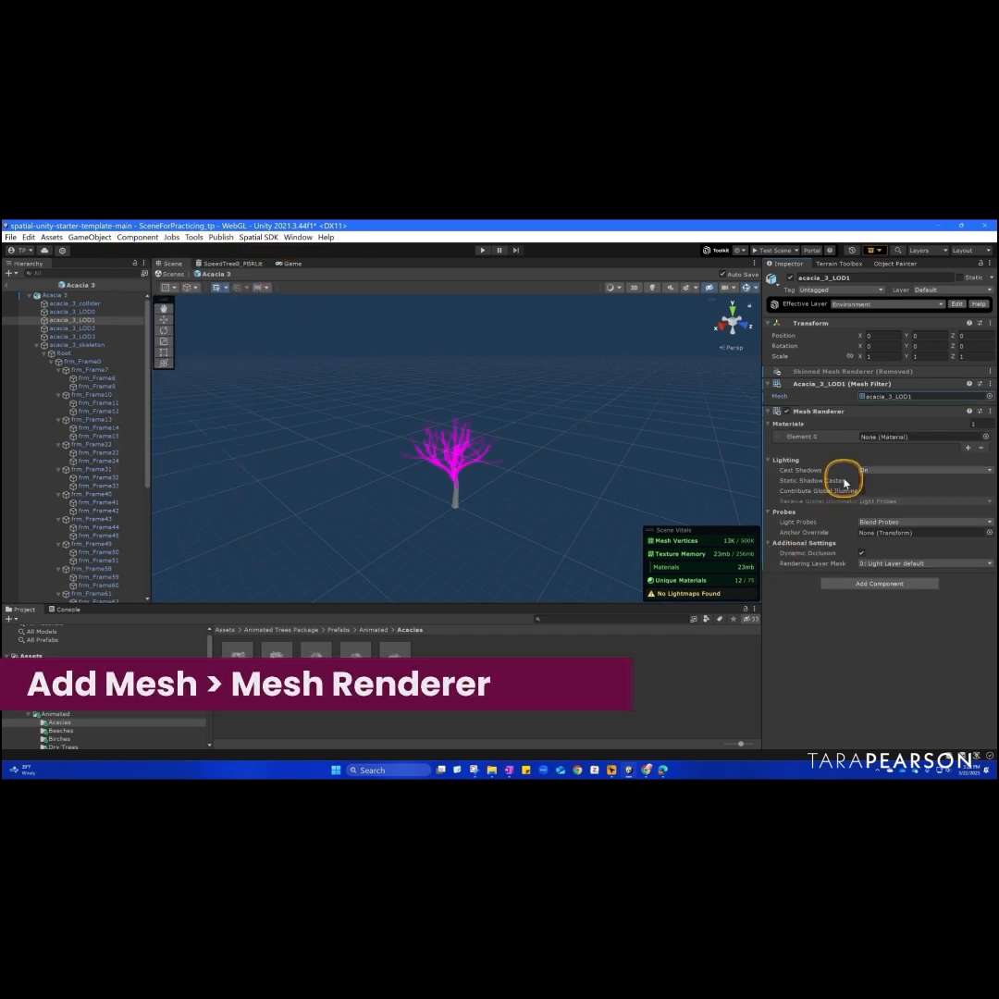
pyautogui.click(985, 438)
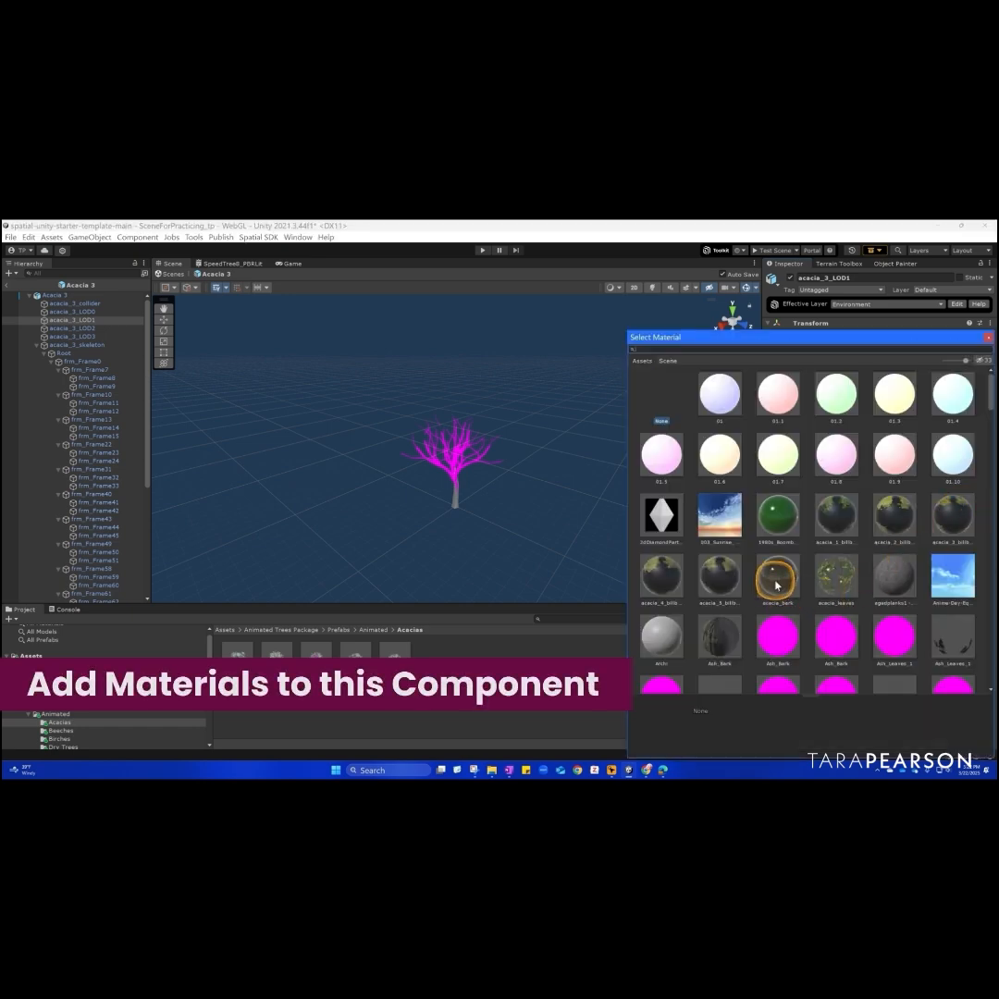
pyautogui.doubleClick(776, 584)
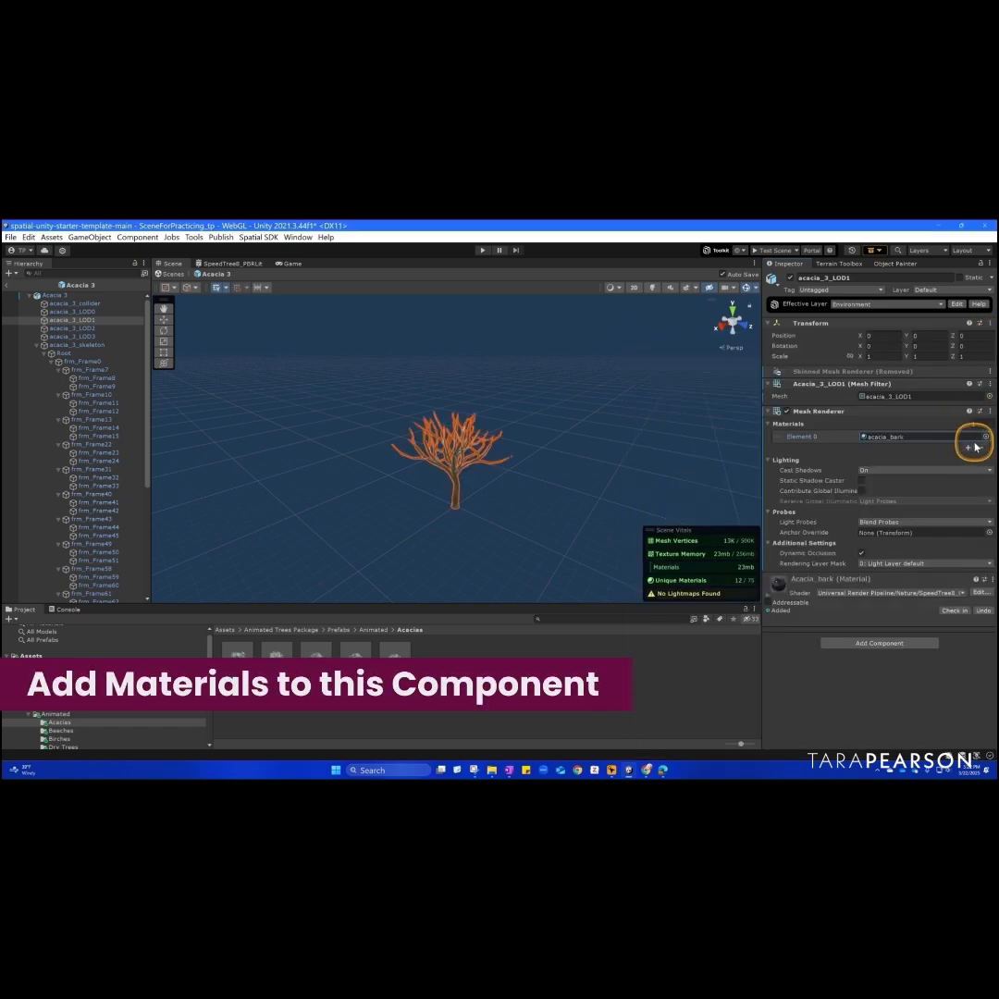
pyautogui.click(967, 450)
pyautogui.click(983, 445)
pyautogui.click(836, 526)
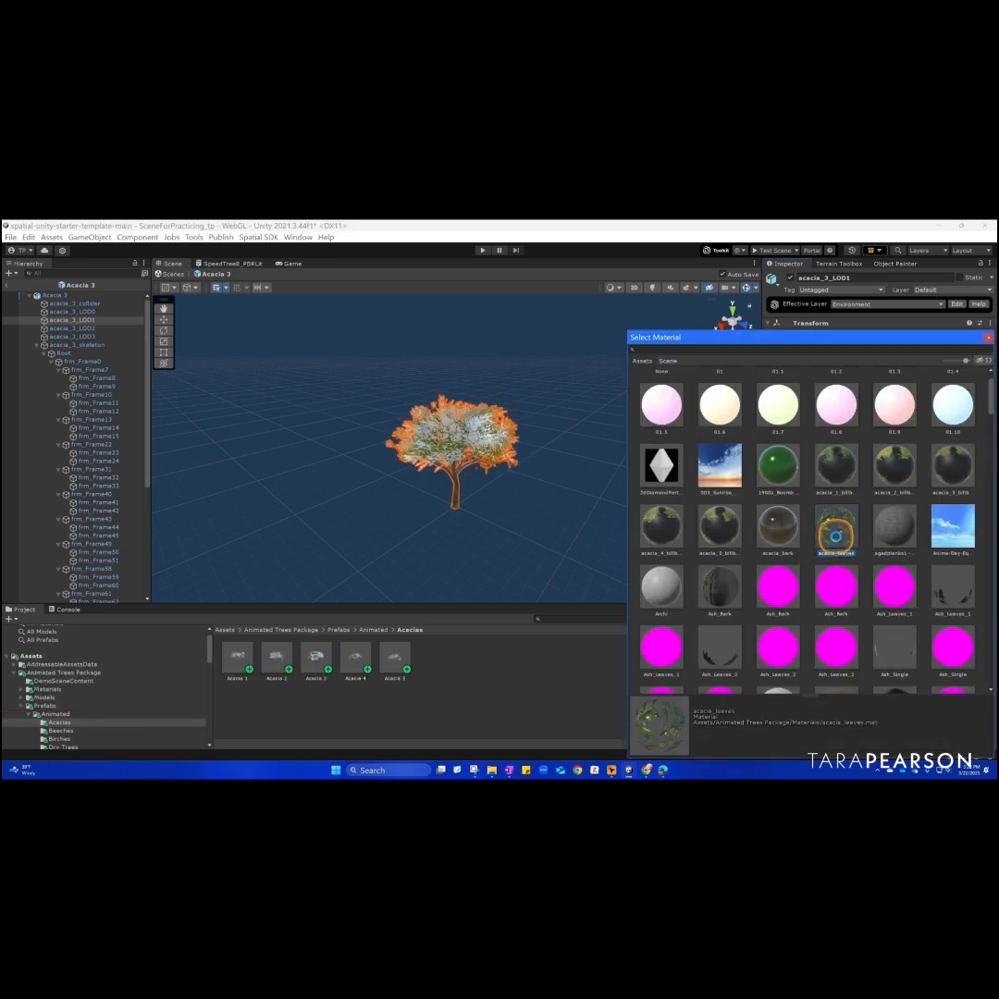
pyautogui.click(986, 337)
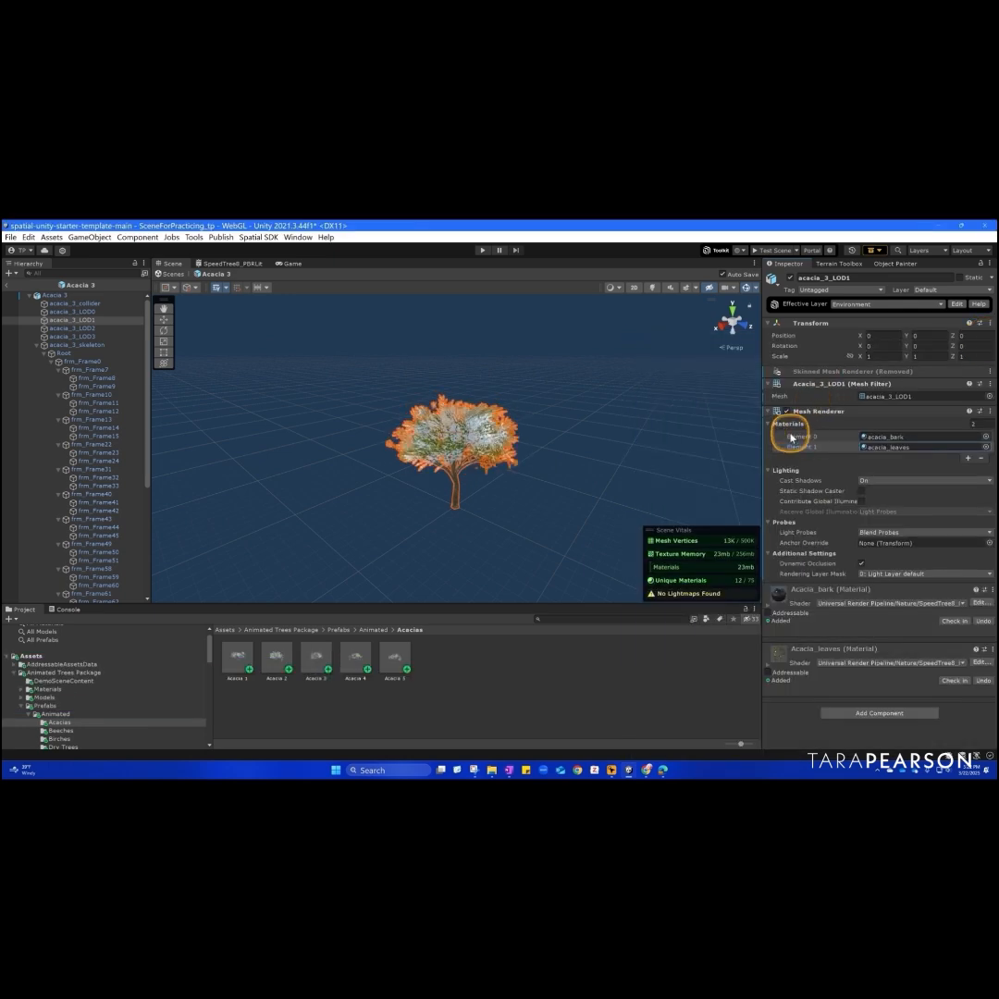
# Remove the Skinned Mesh Renderer from acacia_3_LOD0 and add a Mesh Filter component in its place.
pyautogui.click(67, 313)
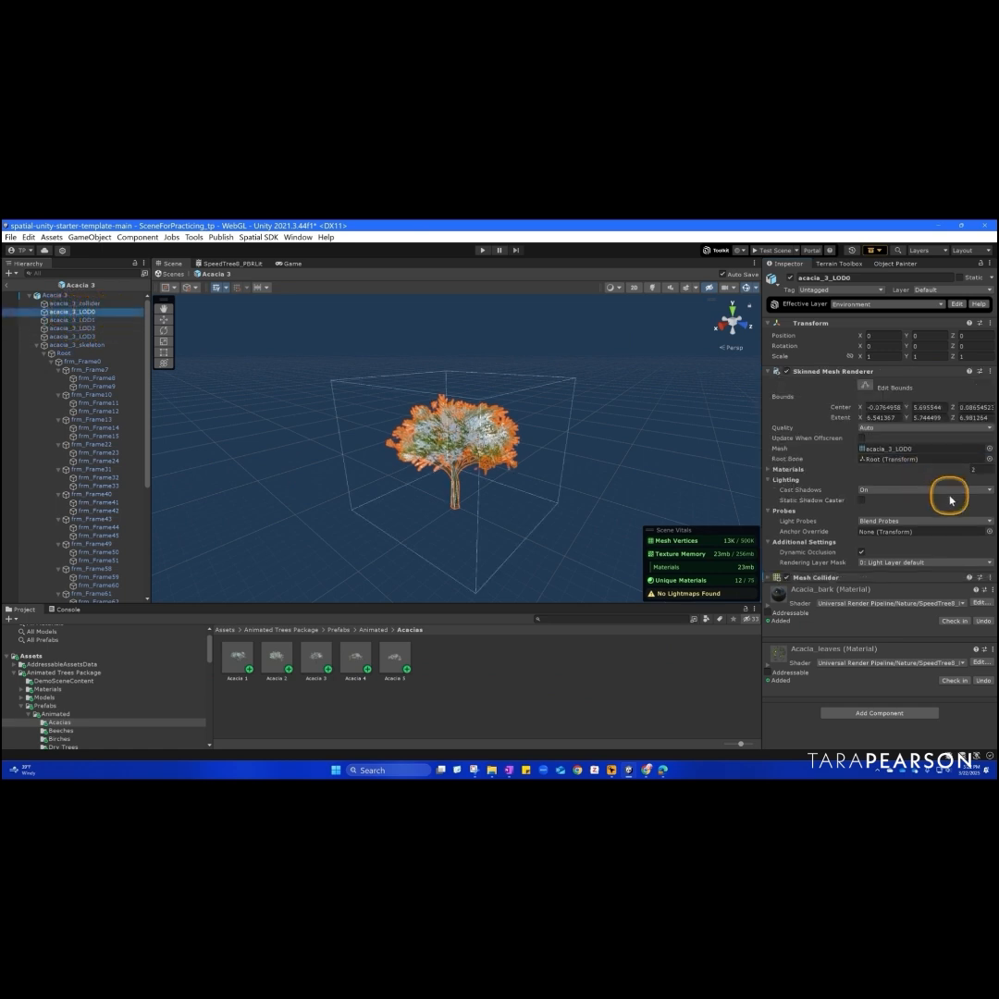
pyautogui.click(988, 372)
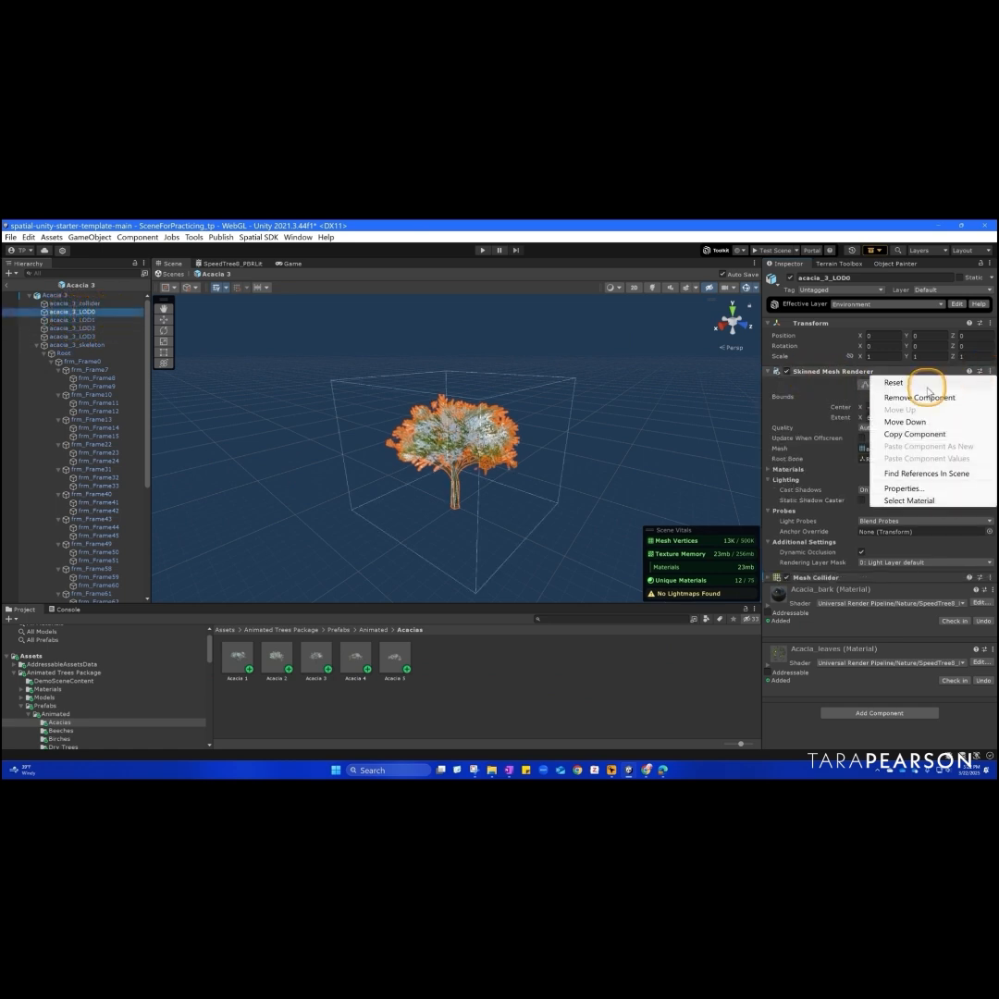
pyautogui.click(880, 396)
pyautogui.click(137, 236)
pyautogui.moveTo(246, 251)
pyautogui.click(278, 261)
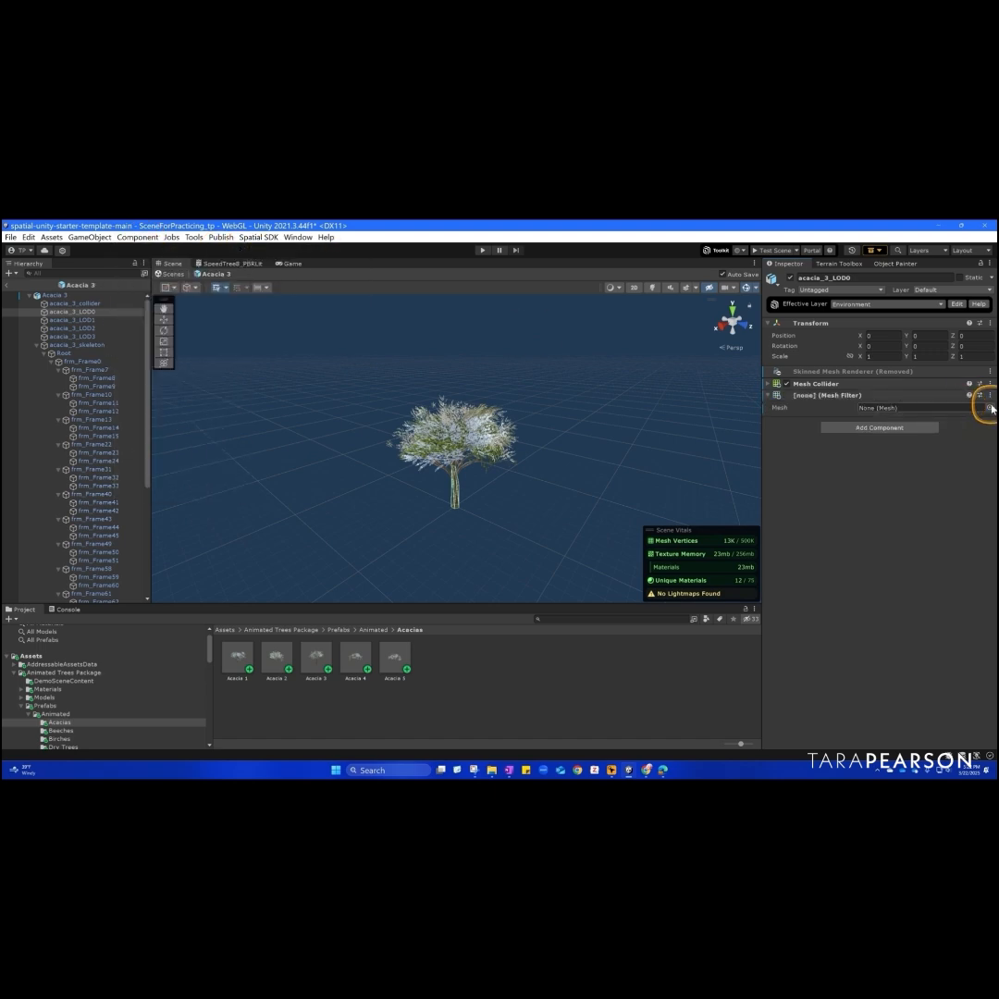
# Assign the acacia_3_LOD0 mesh to the Mesh Filter and add a Mesh Renderer component to acacia_3_LOD0.
pyautogui.click(988, 407)
pyautogui.doubleClick(656, 522)
pyautogui.click(137, 236)
pyautogui.moveTo(185, 250)
pyautogui.click(286, 274)
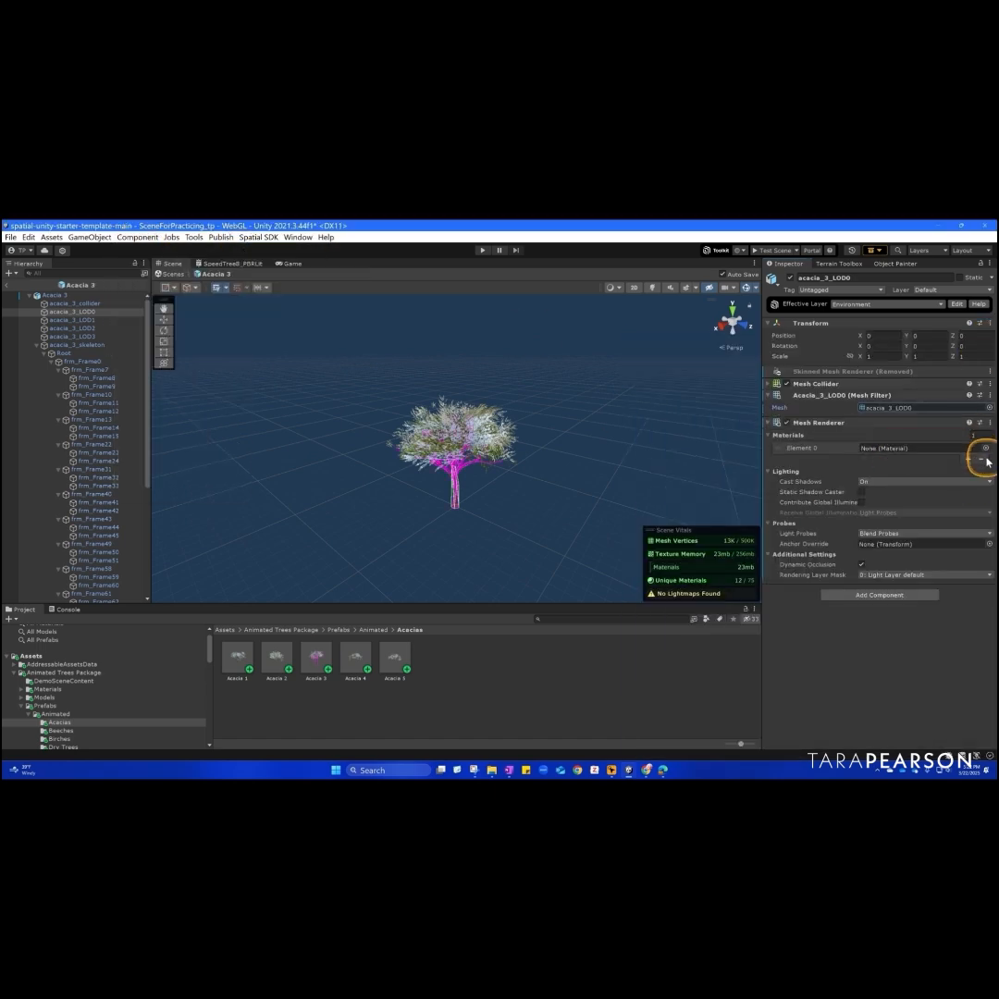
# Set the acacia_3_LOD0 Mesh Renderer's materials to acacia_bark as the first element and acacia_leaves as the second.
pyautogui.click(985, 447)
pyautogui.doubleClick(773, 575)
pyautogui.click(967, 459)
pyautogui.click(986, 457)
pyautogui.doubleClick(833, 575)
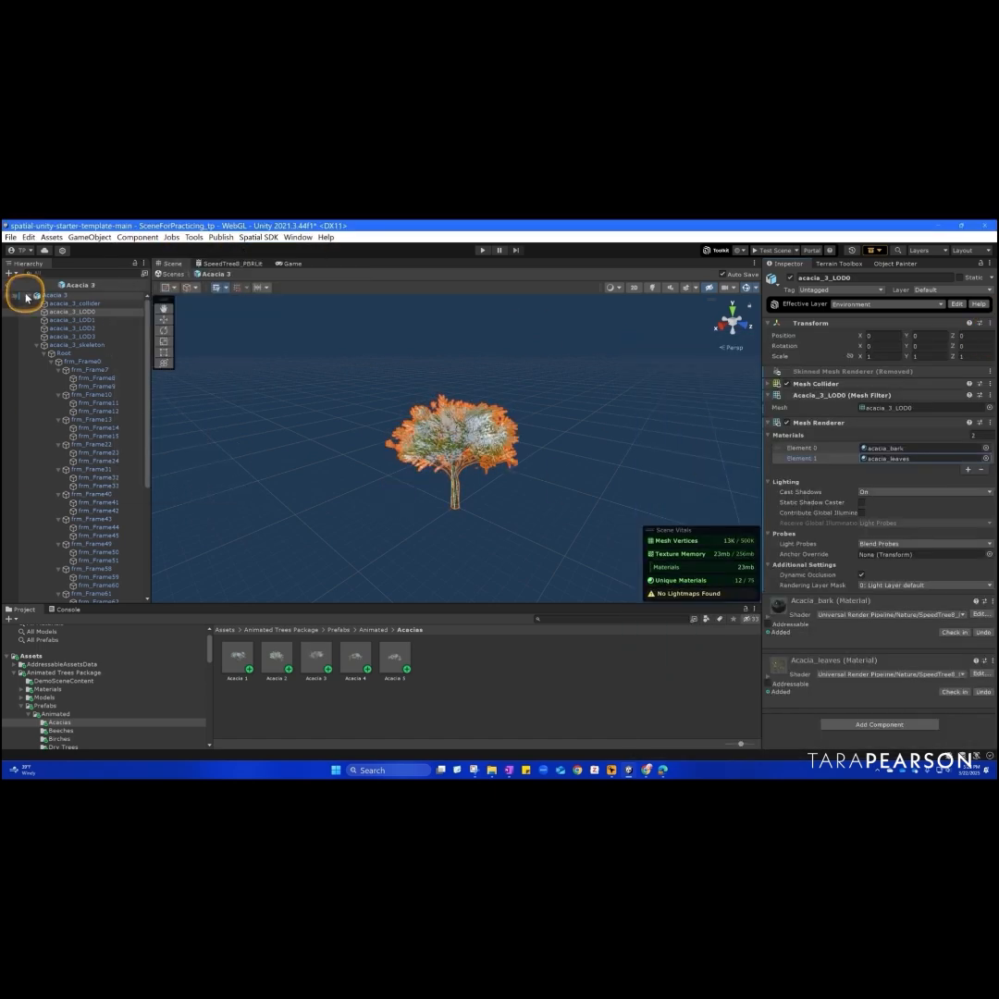
# Replace the missing LOD 1 renderer in the Acacia 3 prefab's LOD Group with acacia_3_LOD1.
pyautogui.click(62, 295)
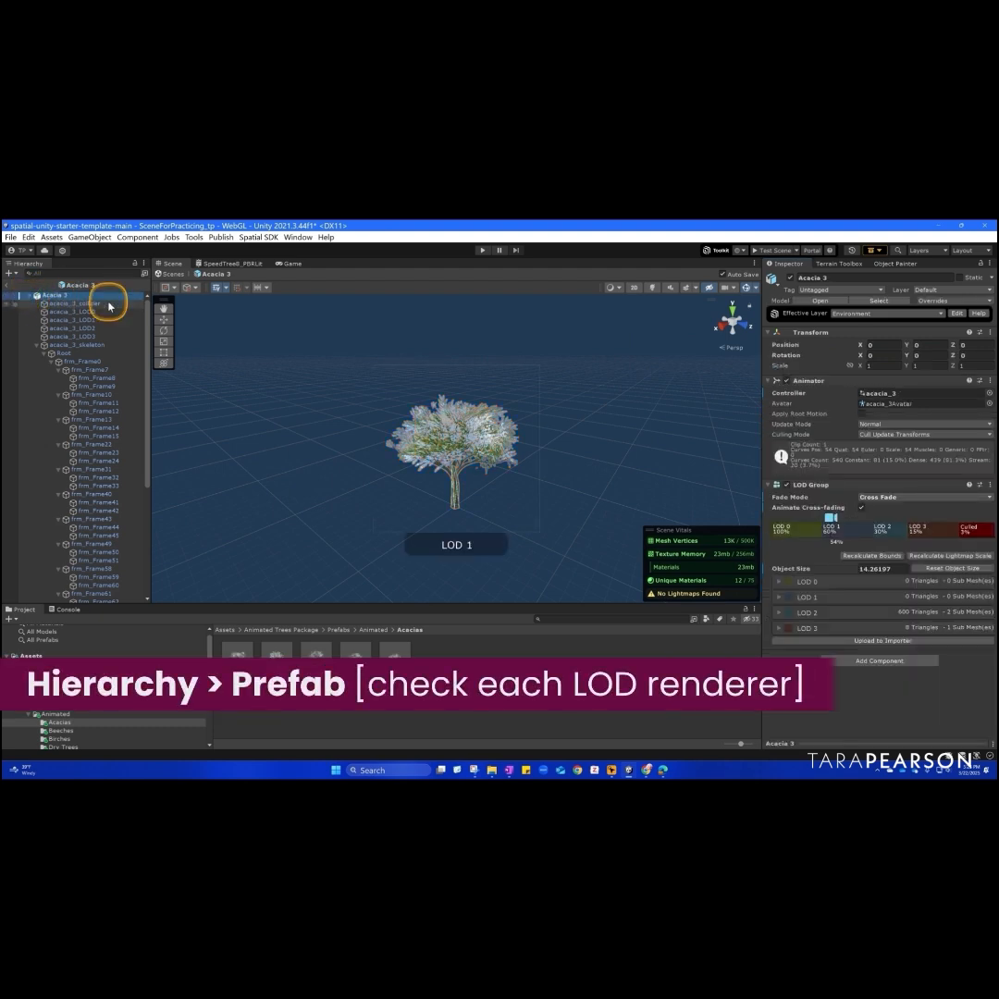
pyautogui.click(777, 628)
pyautogui.click(778, 612)
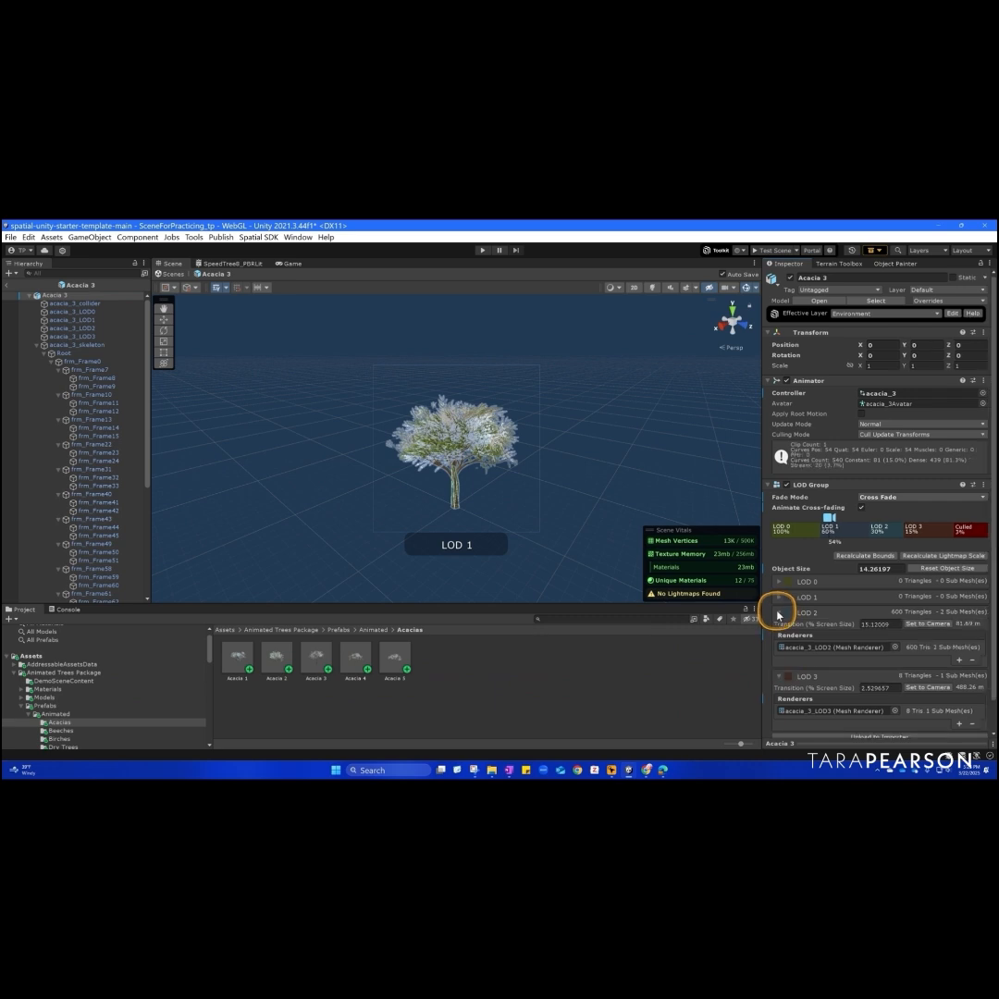
pyautogui.click(776, 597)
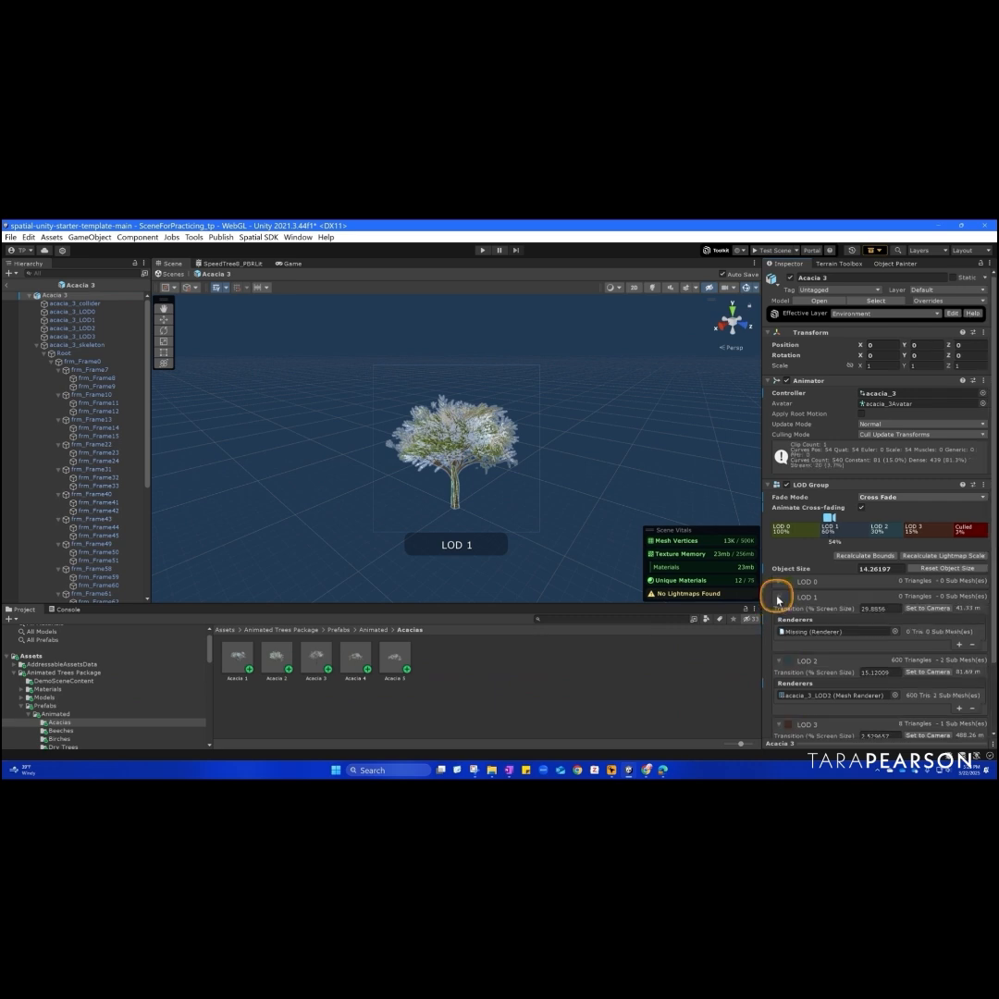
pyautogui.click(894, 631)
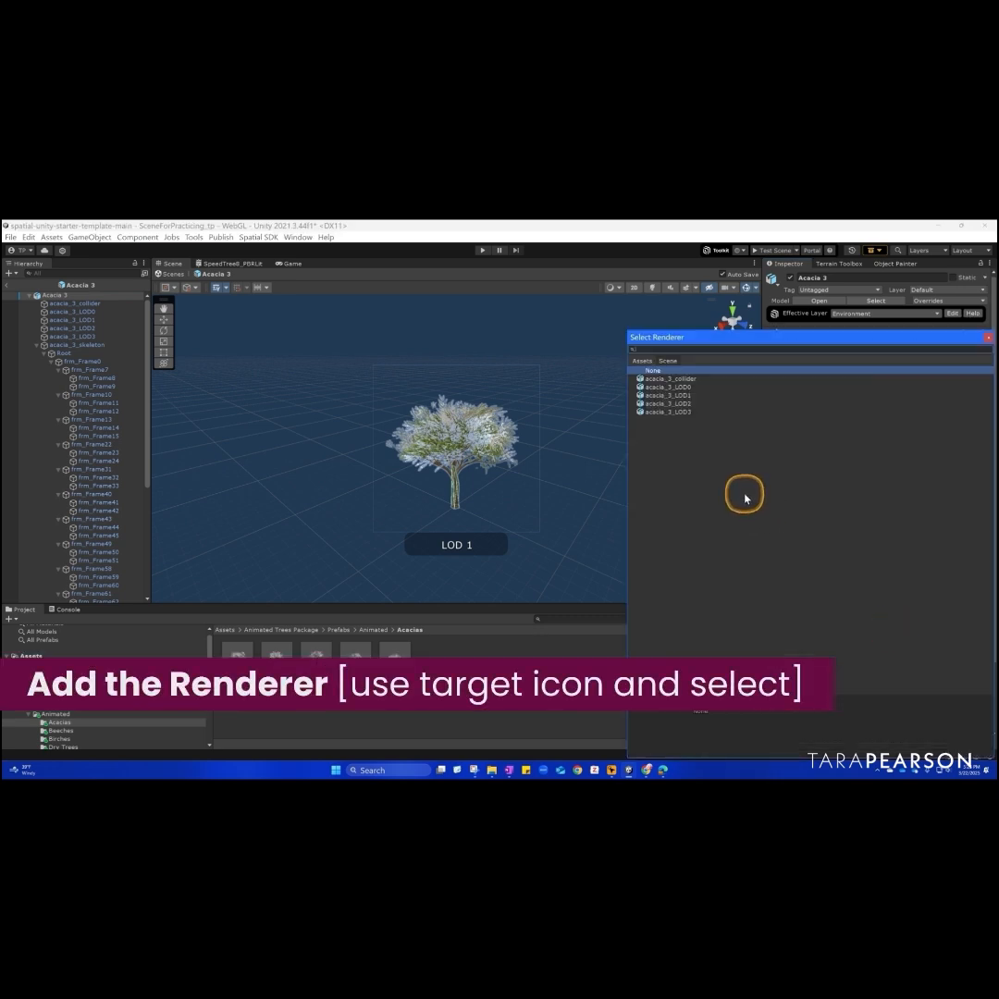
pyautogui.click(669, 395)
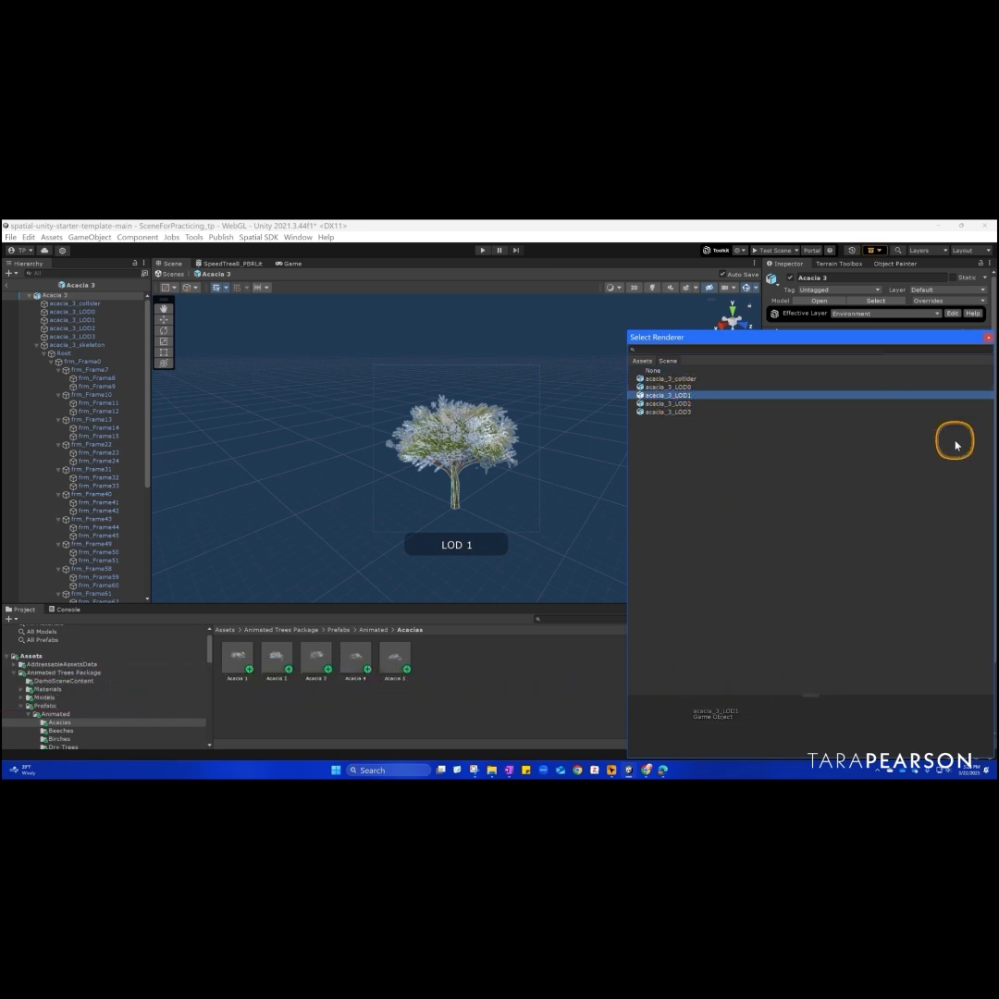
pyautogui.click(988, 337)
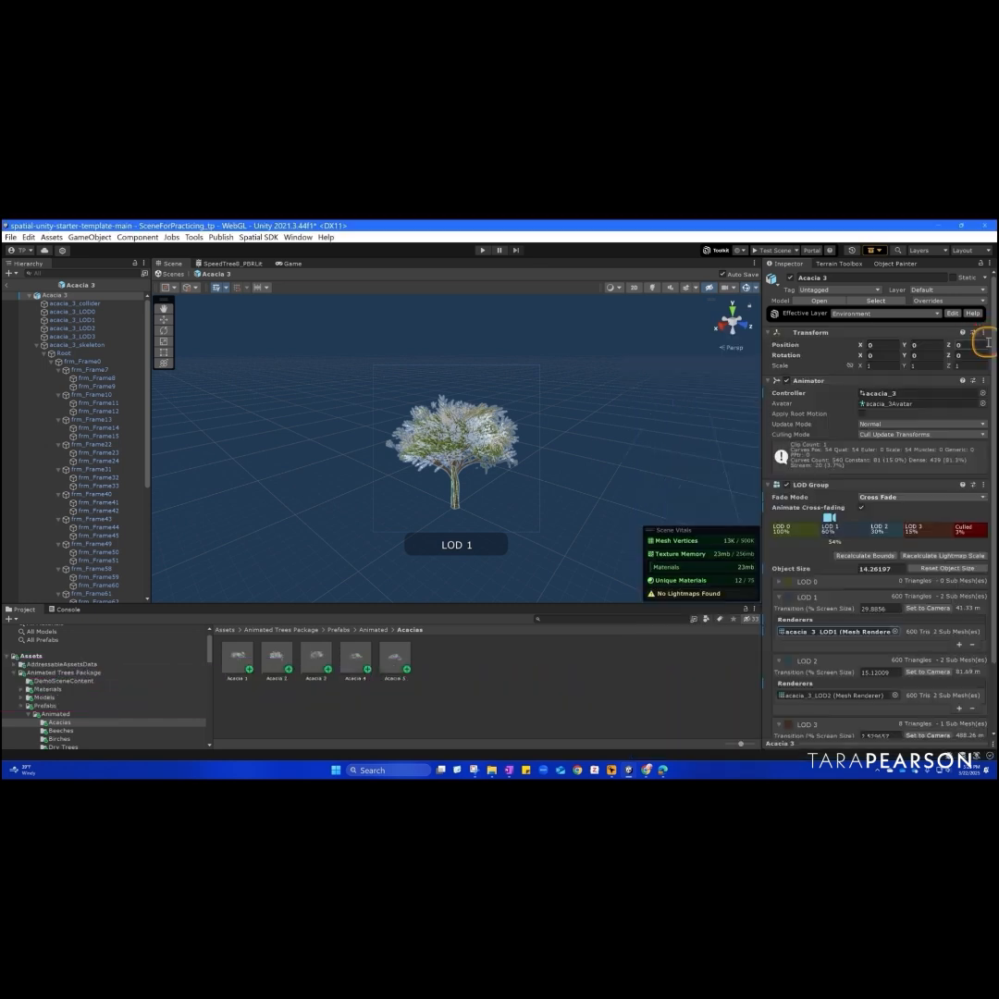
# Assign acacia_3_LOD0 as the LOD 0 renderer in the Acacia 3 prefab's LOD Group.
pyautogui.click(776, 584)
pyautogui.click(891, 618)
pyautogui.click(668, 386)
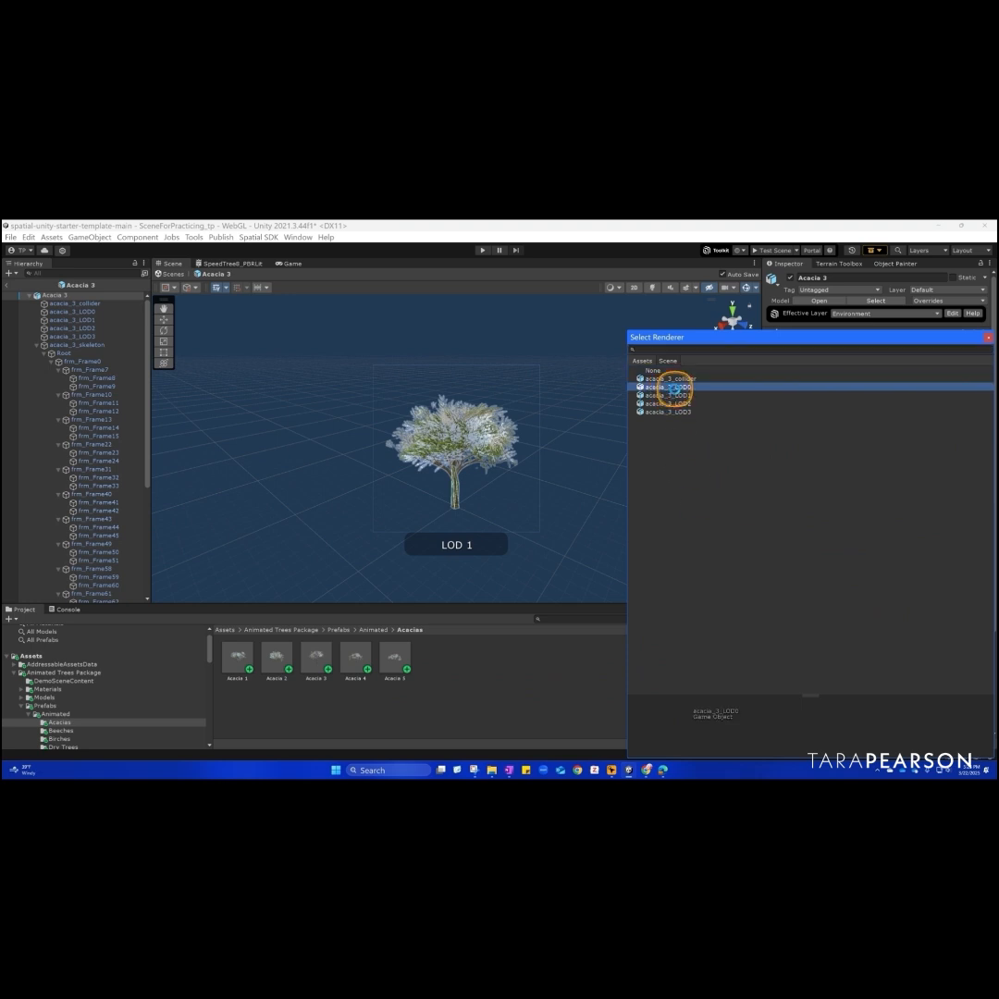
pyautogui.click(988, 337)
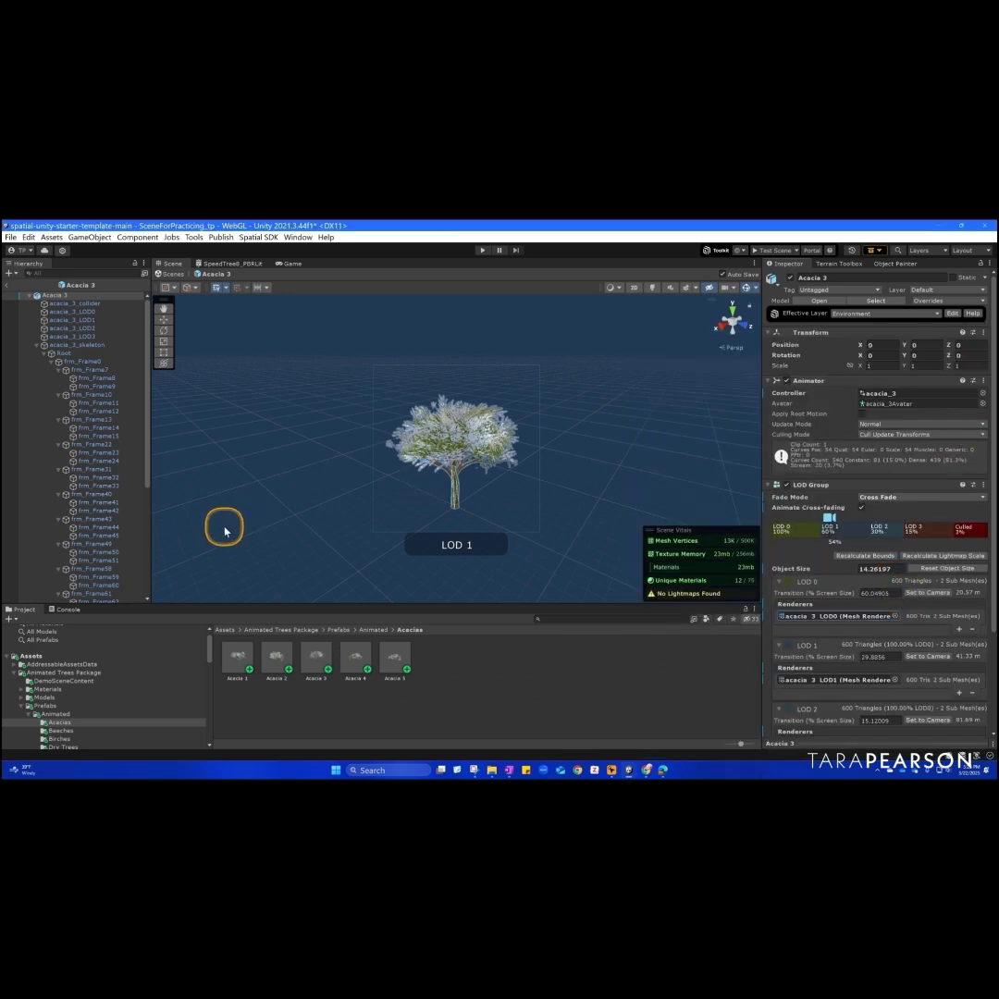
pyautogui.click(47, 297)
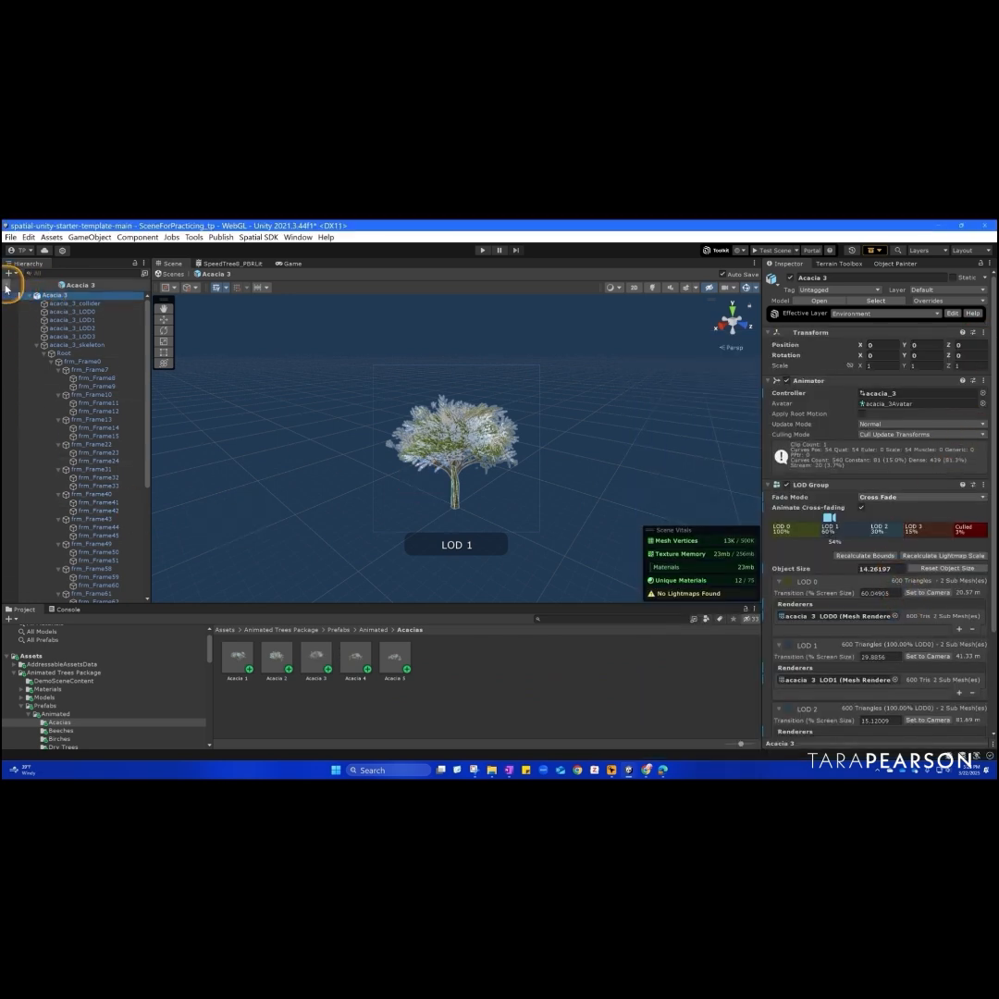
# Leave the prefab editing mode and paint a winding band of Acacia 3 trees across the terrain's open ground.
pyautogui.click(8, 286)
pyautogui.click(119, 350)
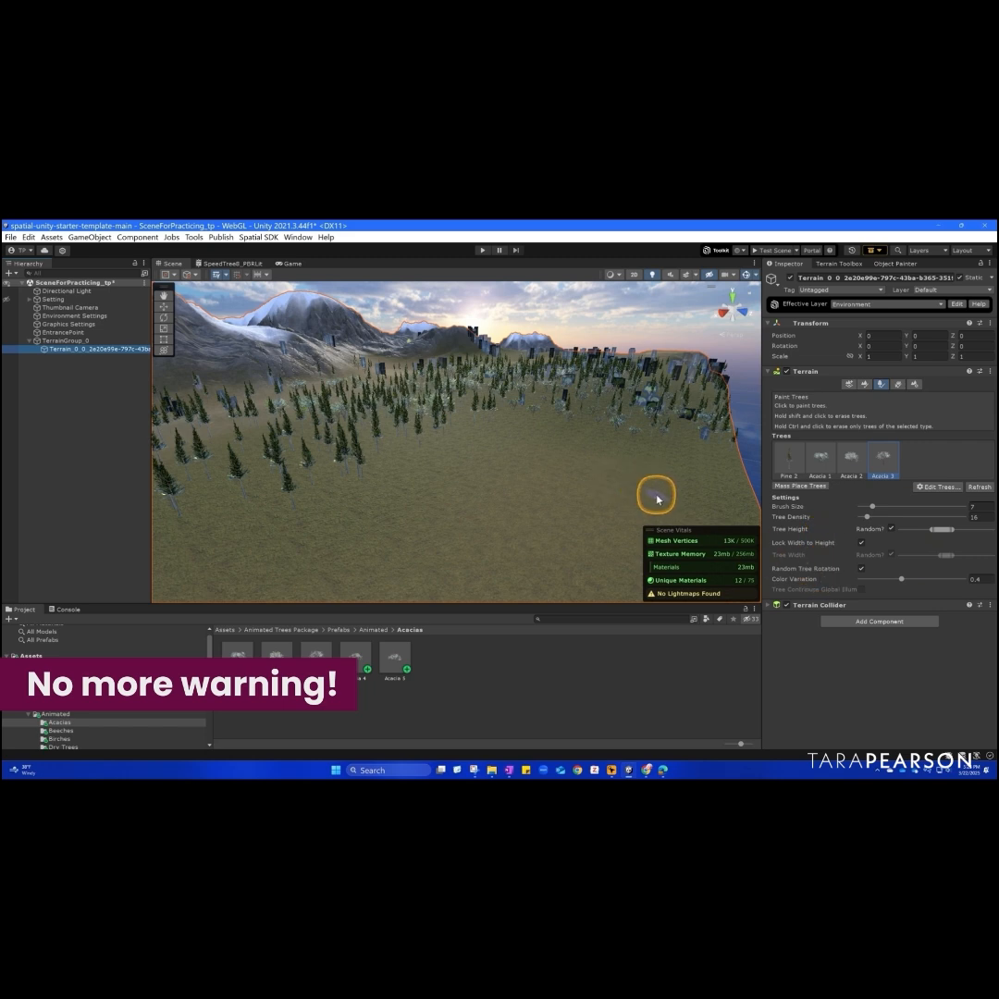
pyautogui.moveTo(656, 499)
pyautogui.mouseDown()
pyautogui.moveTo(518, 448)
pyautogui.moveTo(492, 533)
pyautogui.moveTo(172, 508)
pyautogui.mouseUp()
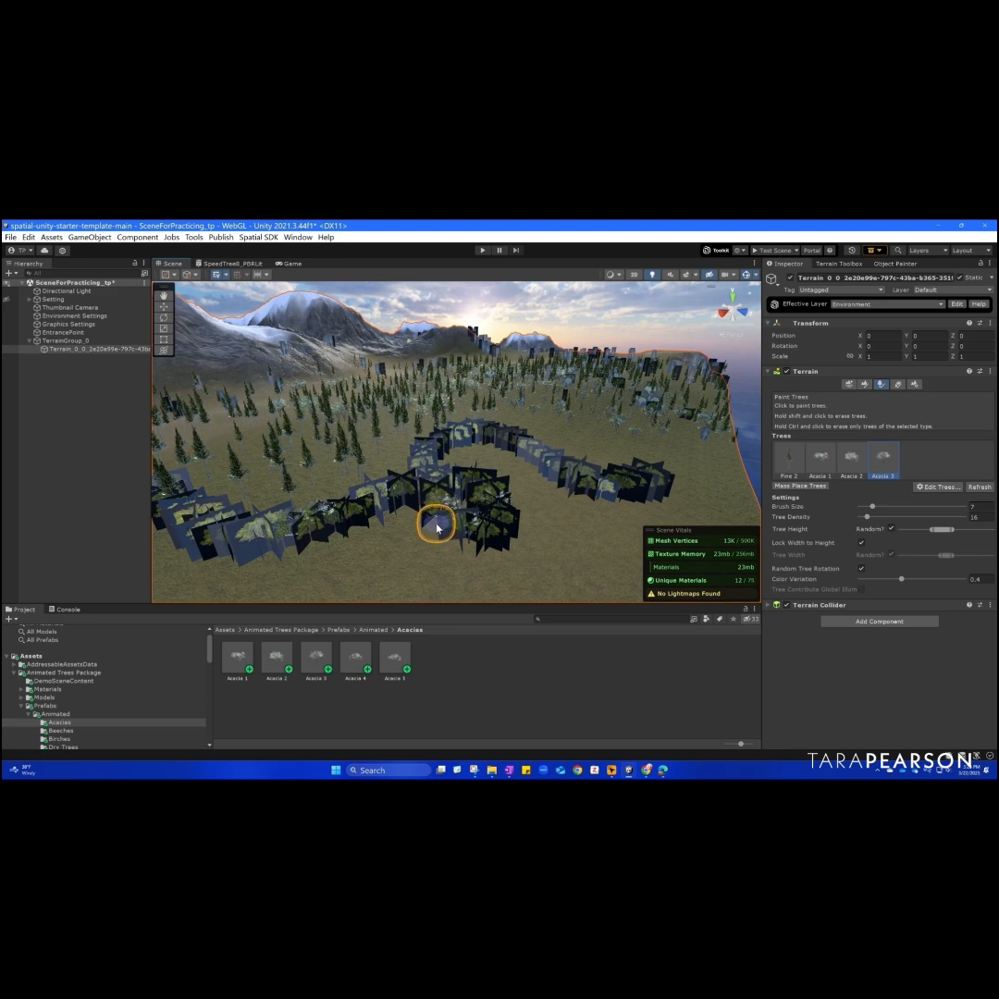
# Adjust the Acacia 3 prefab's LOD percentages to 74% for LOD 1 and 42% for LOD 2, narrowing LOD 3 down to the culling threshold.
pyautogui.click(322, 662)
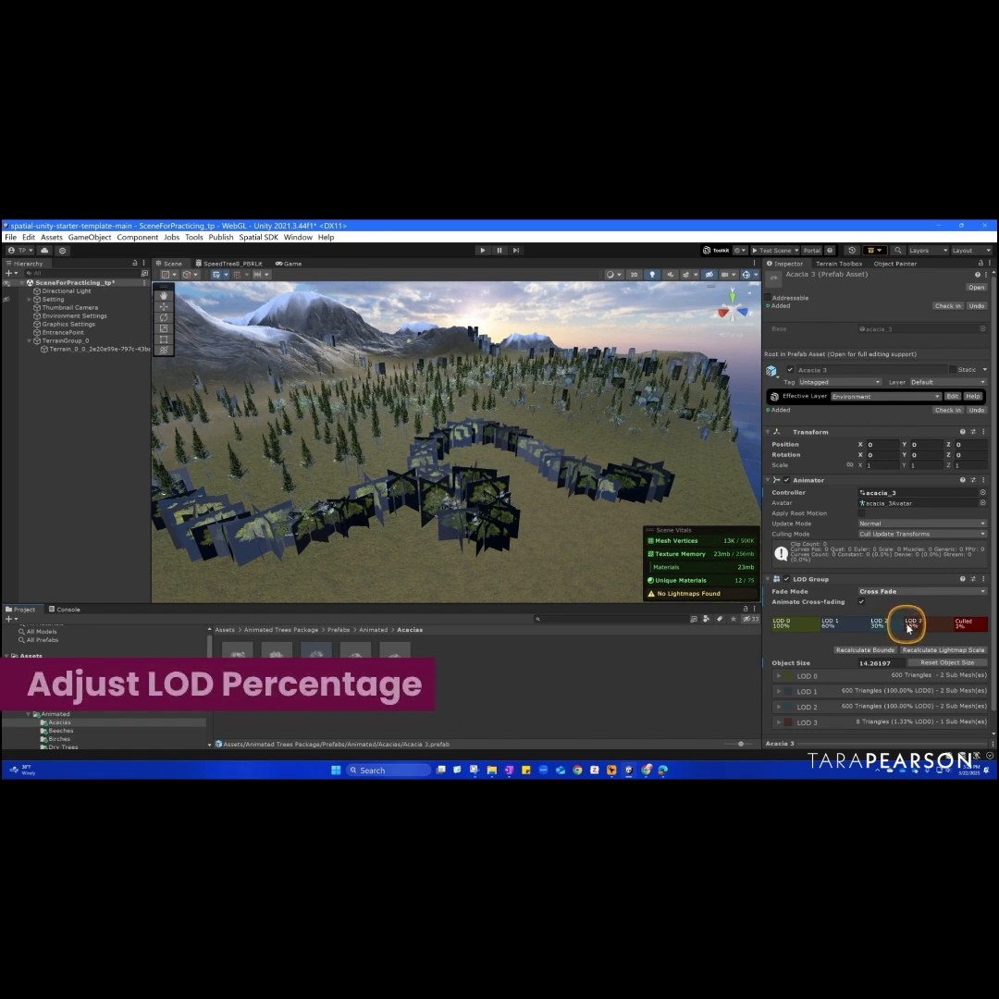
pyautogui.moveTo(902, 623); pyautogui.dragTo(853, 624)
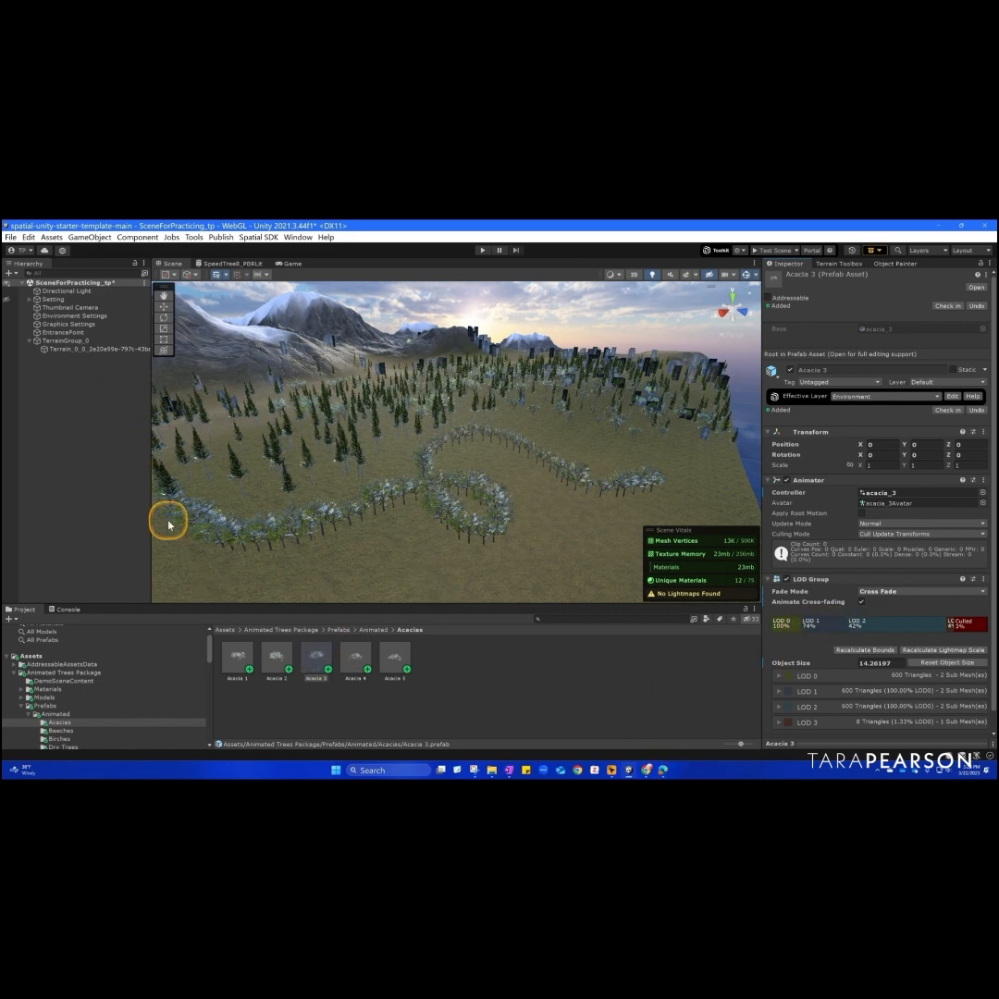
pyautogui.click(93, 348)
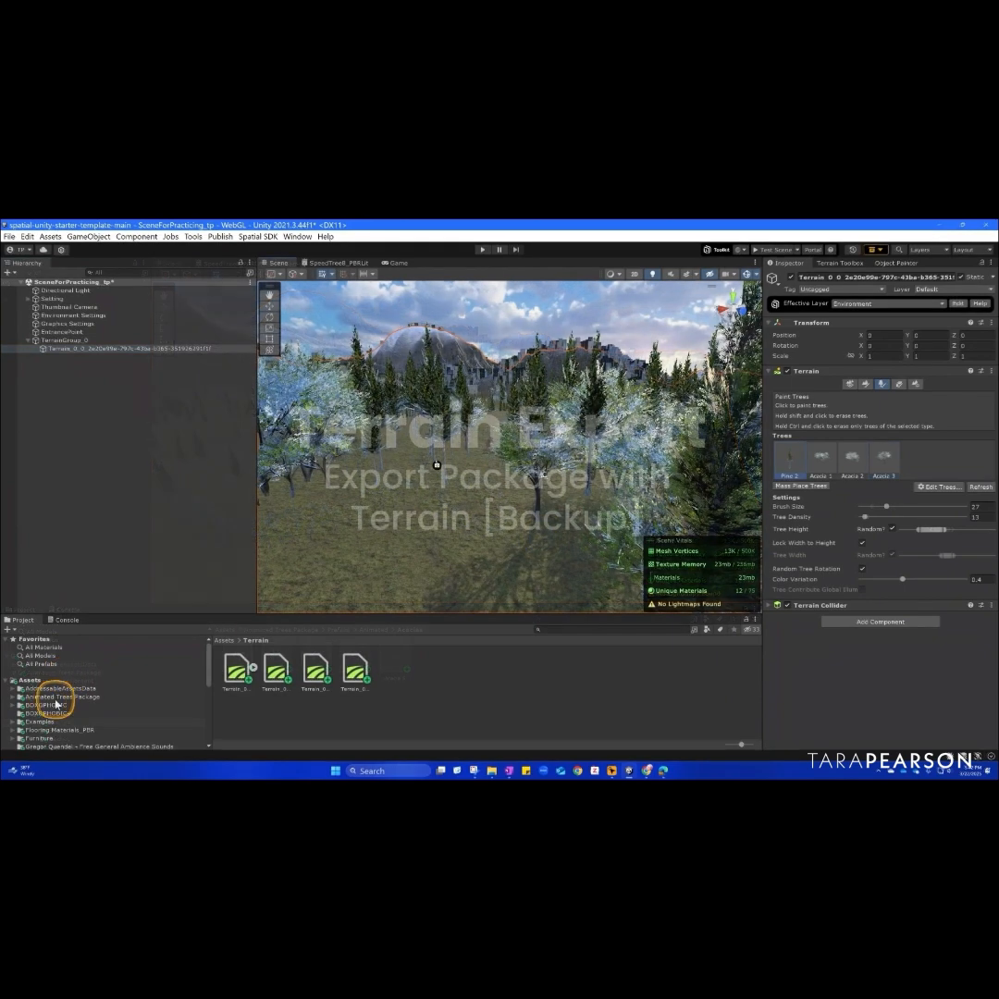
# Export the first terrain asset in the Assets/Terrain folder as a package with all listed items and dependencies included.
pyautogui.click(15, 682)
pyautogui.scroll(-5, 116, 683)
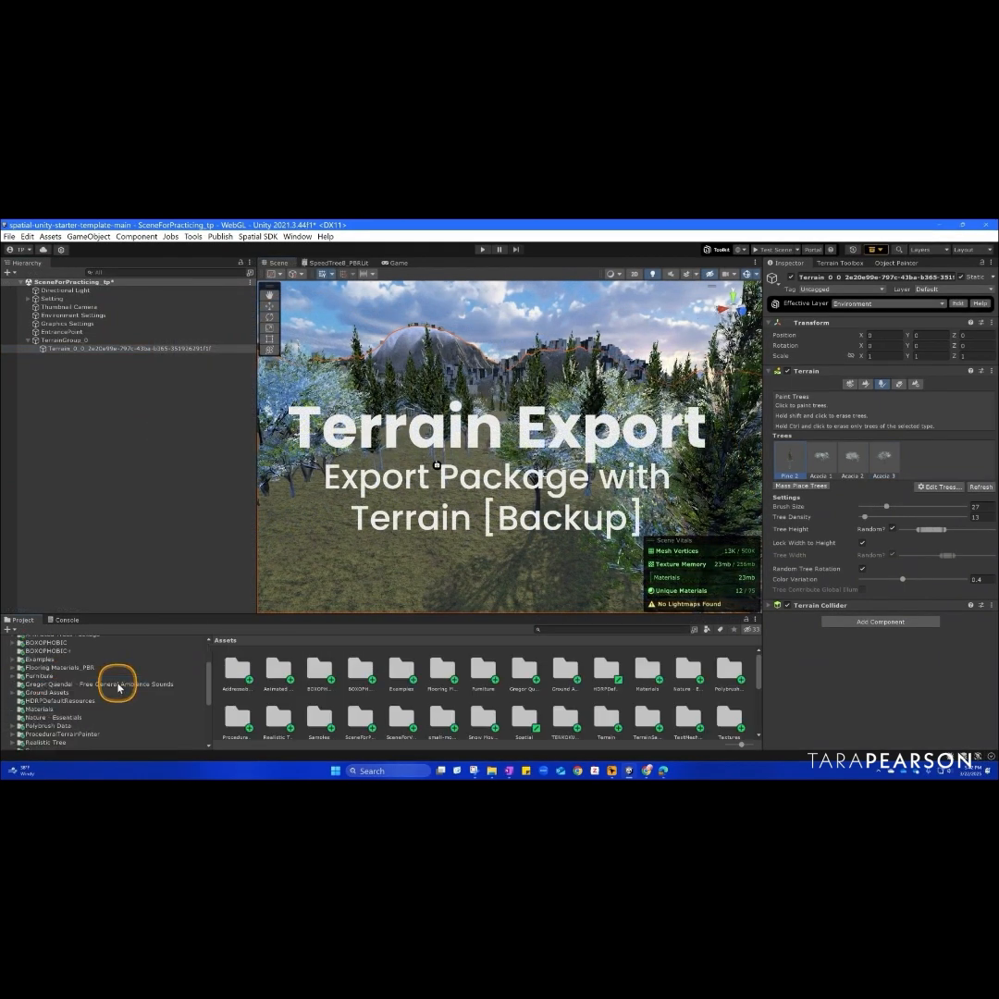
pyautogui.click(32, 686)
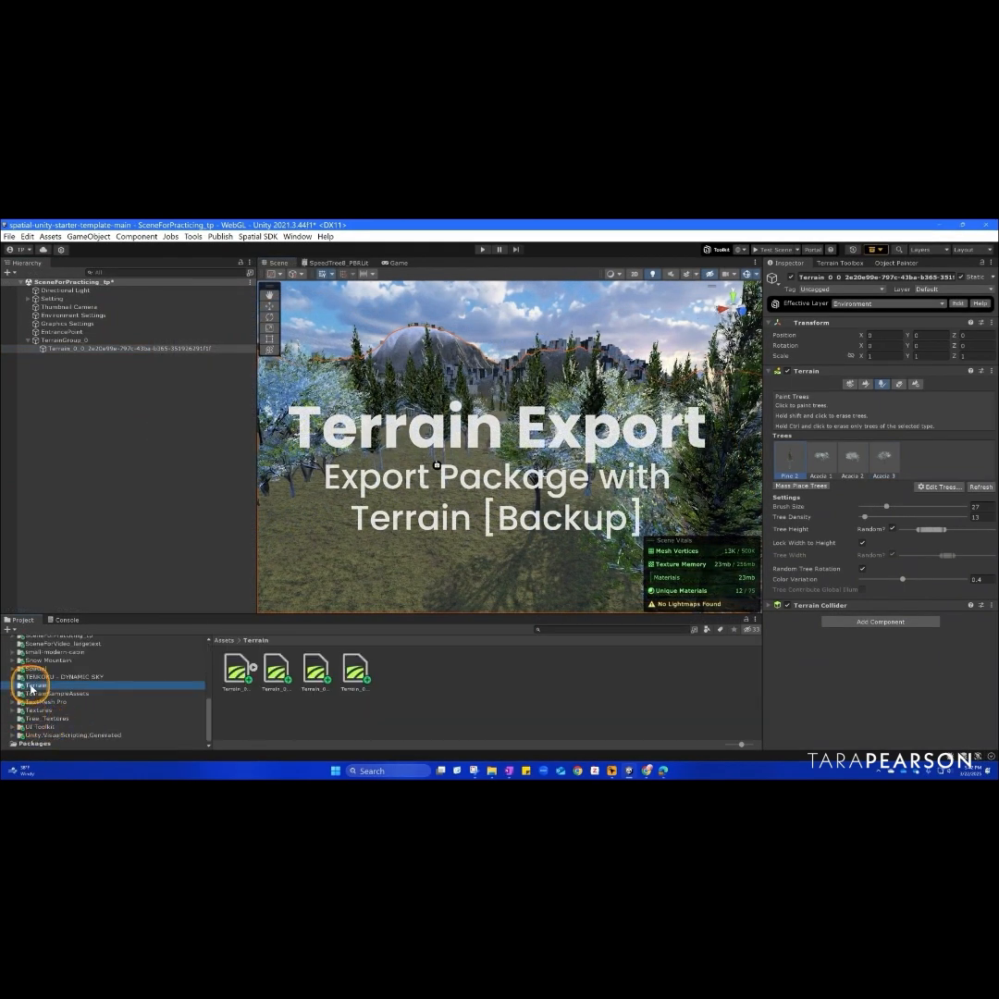
pyautogui.click(239, 672)
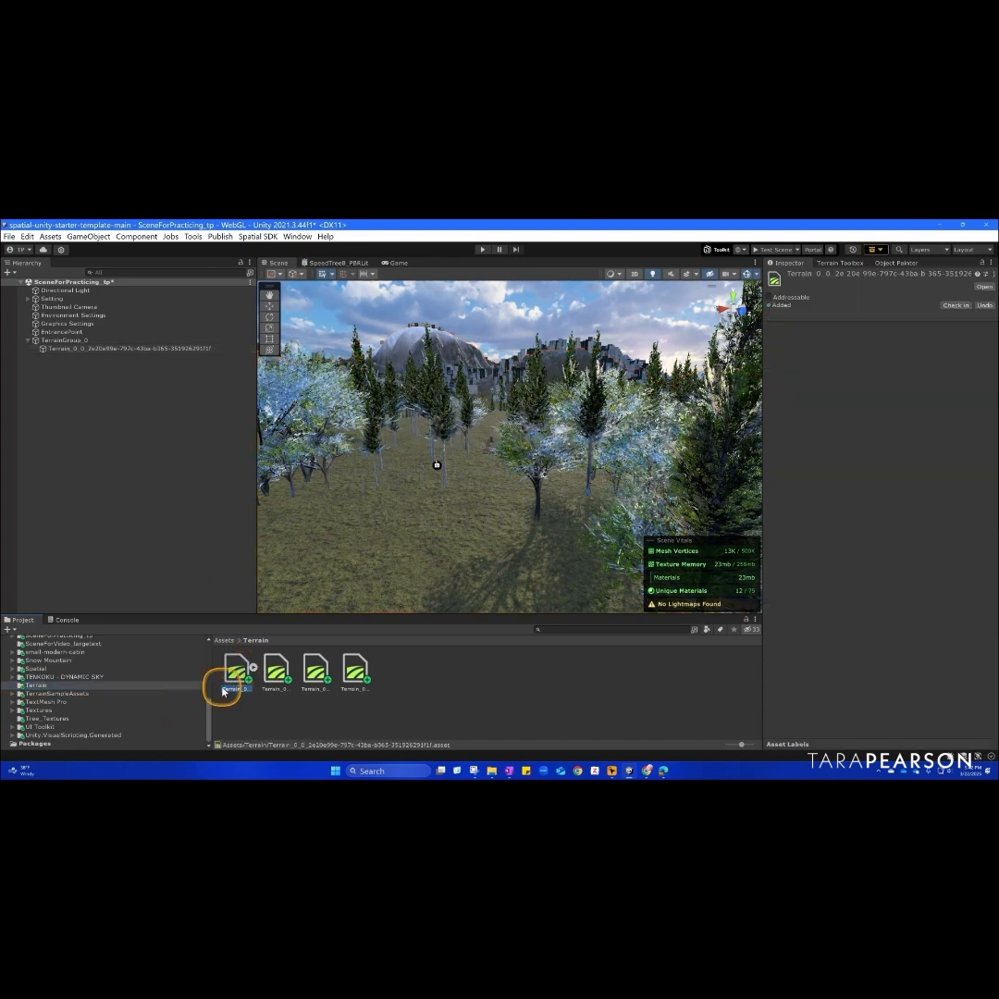
pyautogui.rightClick(229, 681)
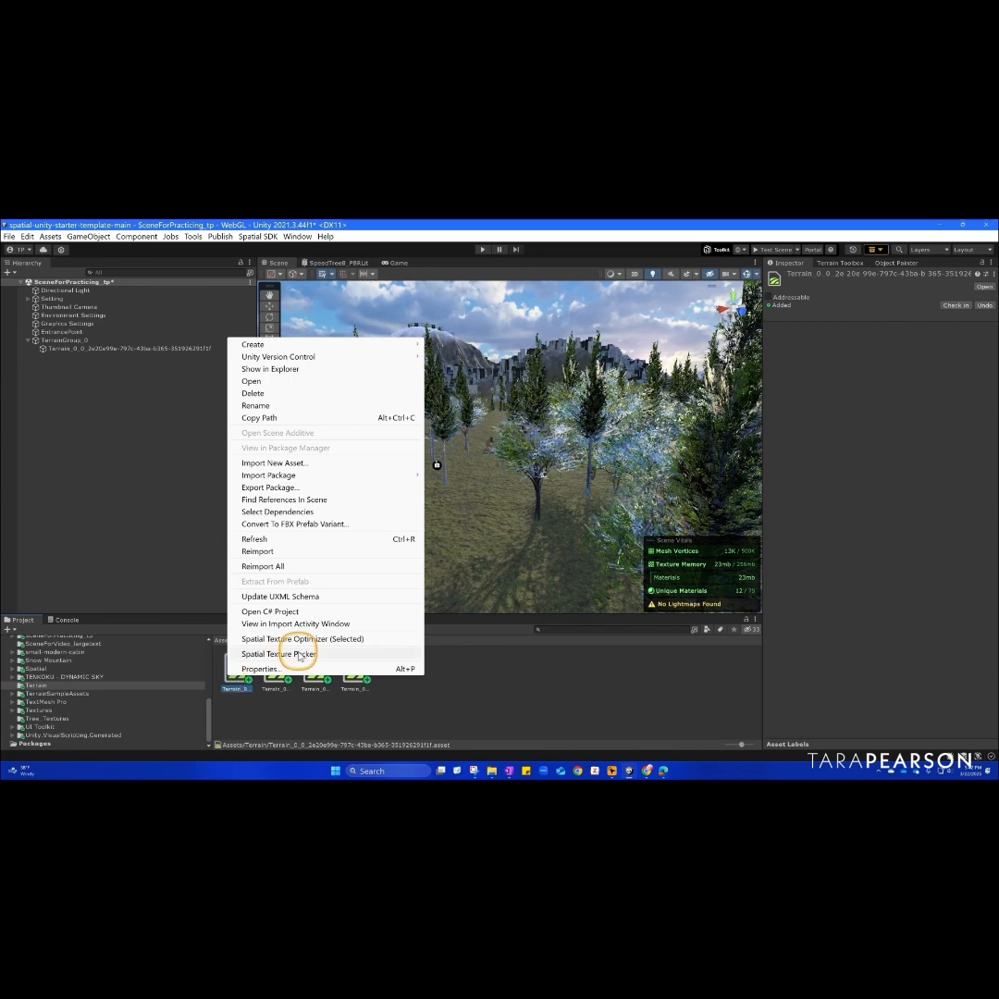
pyautogui.click(281, 487)
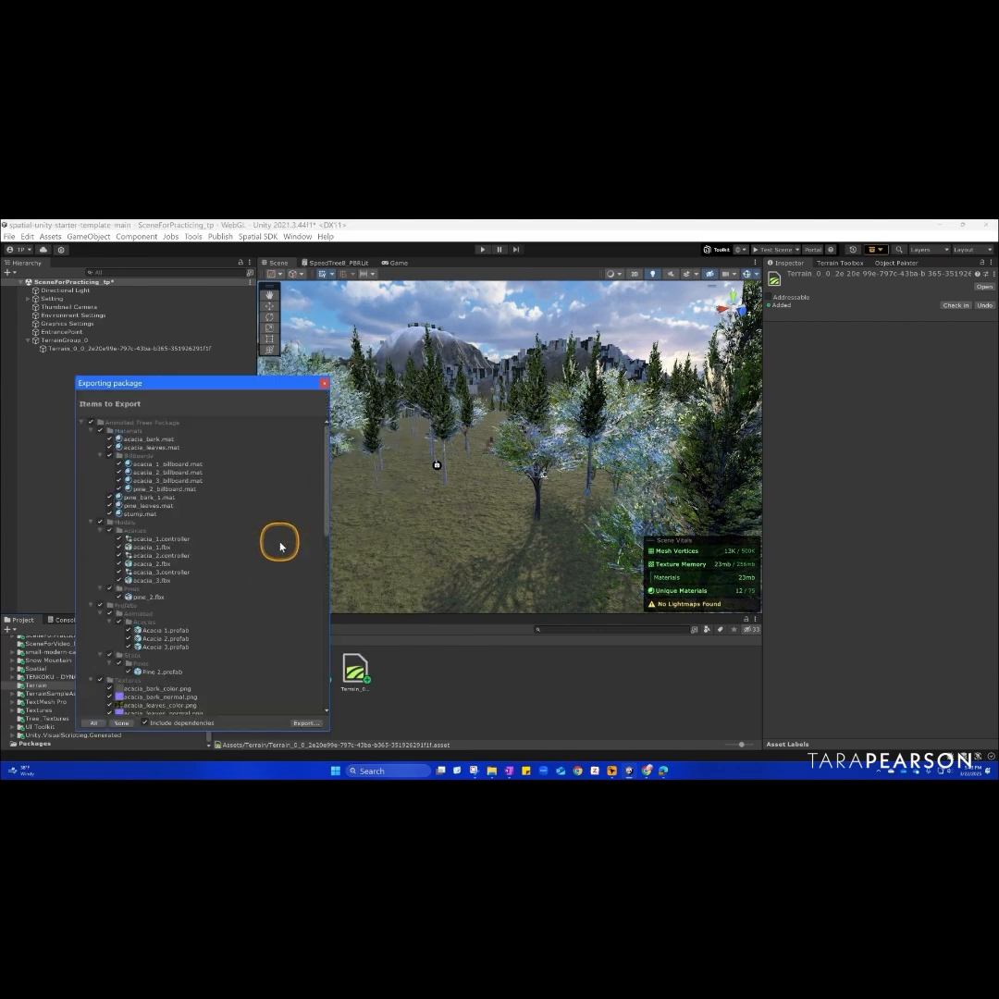
pyautogui.click(306, 724)
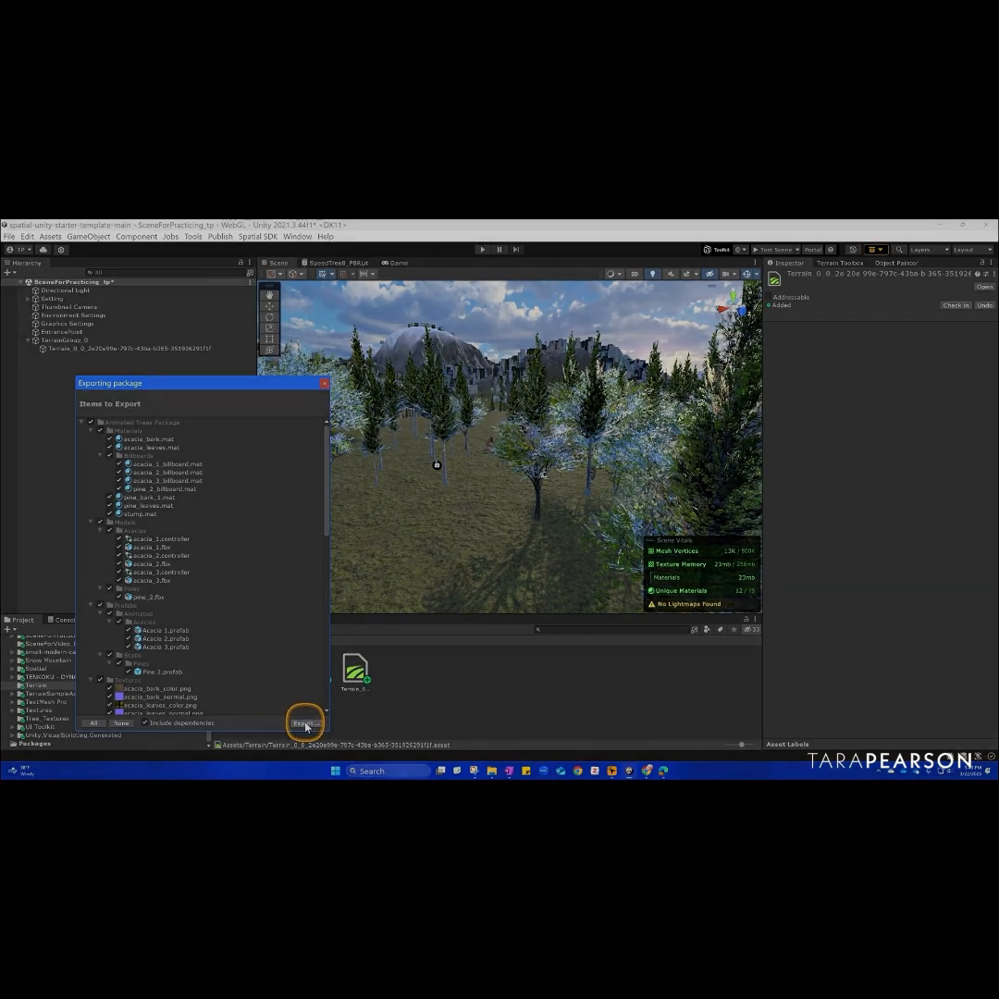